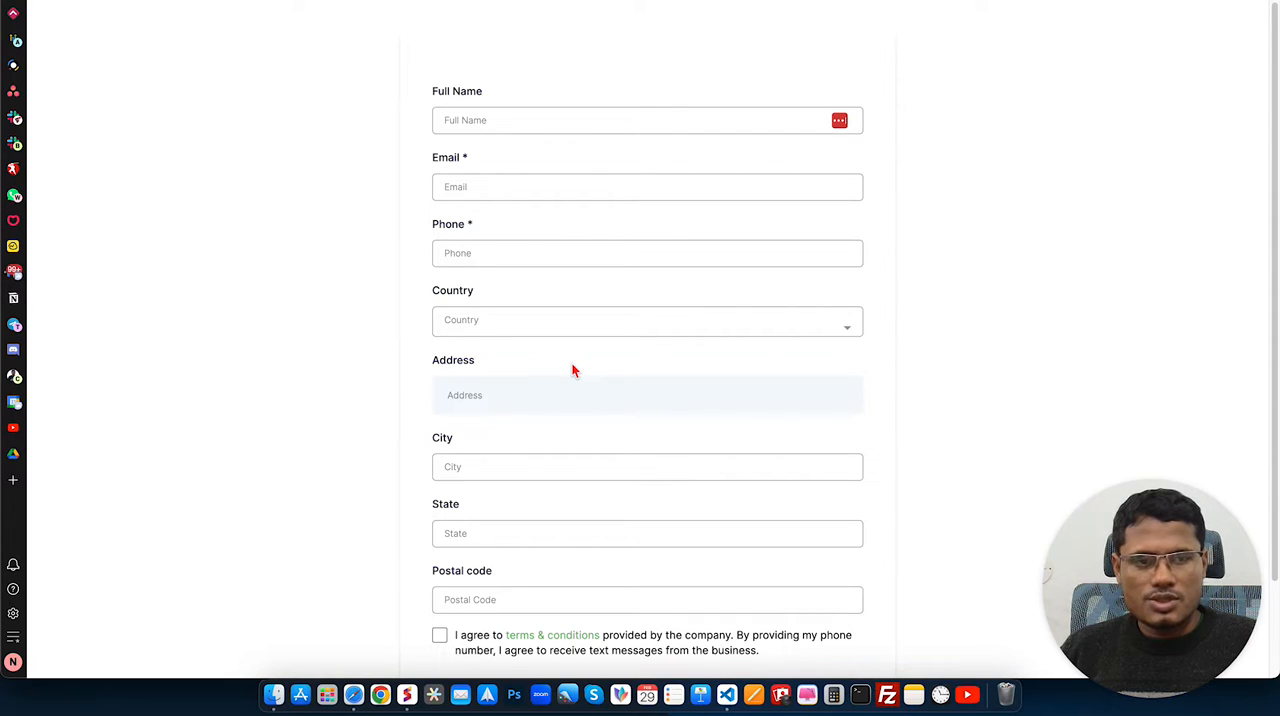
{"action": "scroll", "coordinate": [573, 370], "scroll_direction": "down", "scroll_amount": 2}
{"action": "scroll", "coordinate": [571, 361], "scroll_direction": "up", "scroll_amount": 2}
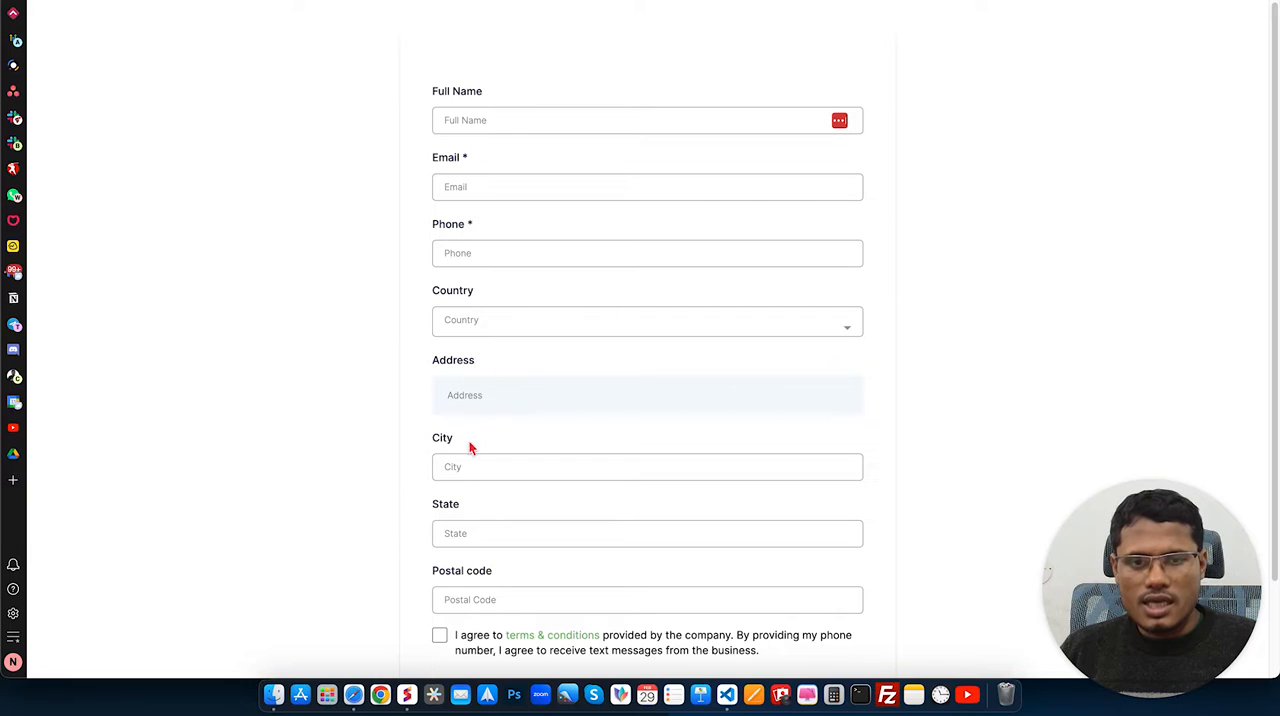
{"action": "scroll", "coordinate": [492, 550], "scroll_direction": "down", "scroll_amount": 2}
{"action": "scroll", "coordinate": [513, 416], "scroll_direction": "up", "scroll_amount": 2}
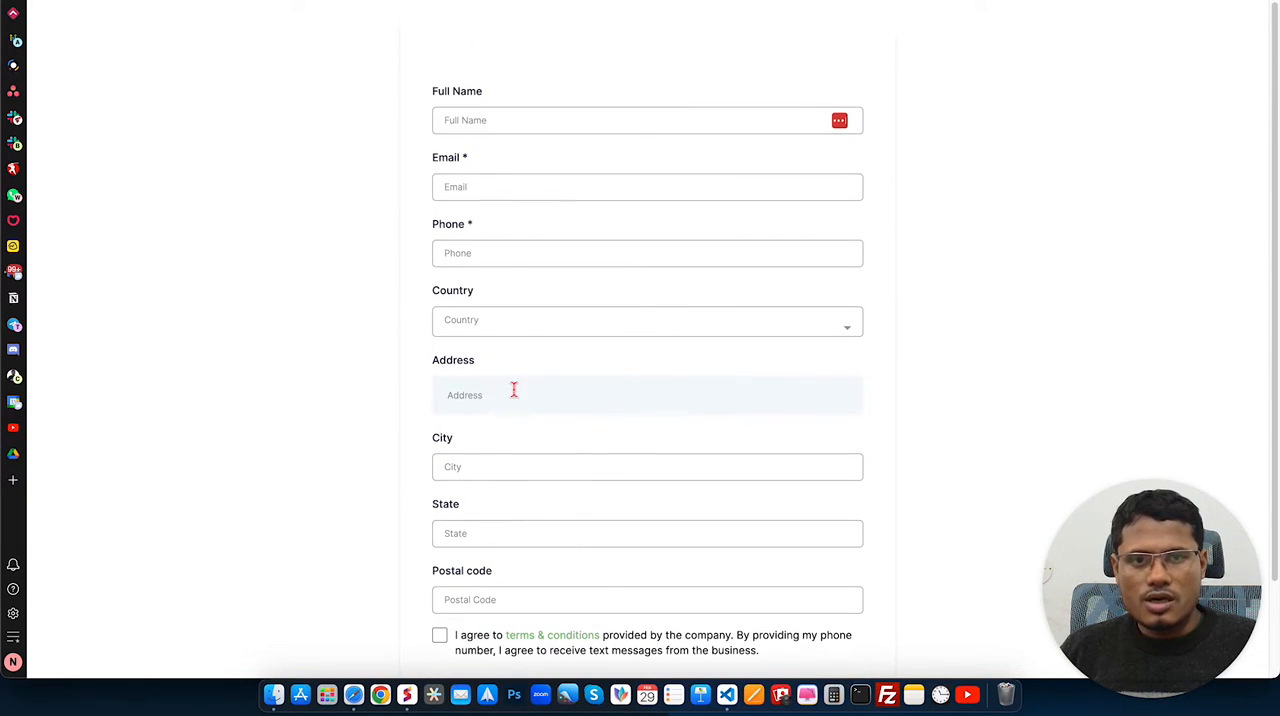
Step: Fill in the form's full name, email and phone number fields with sample contact details
{"action": "left_click", "coordinate": [479, 120]}
{"action": "type", "text": "sam"}
{"action": "key", "text": "Tab"}
{"action": "key", "text": "Caps_Lock"}
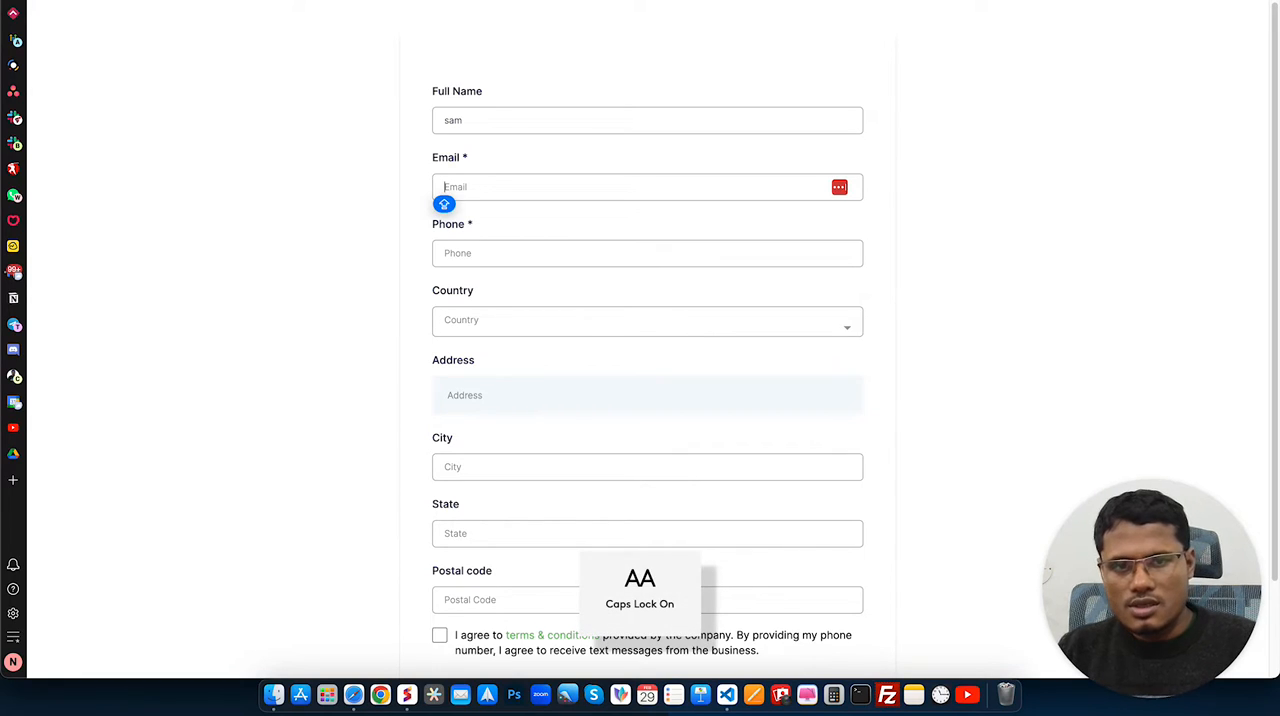
{"action": "key", "text": "Caps_Lock"}
{"action": "left_click", "coordinate": [481, 181]}
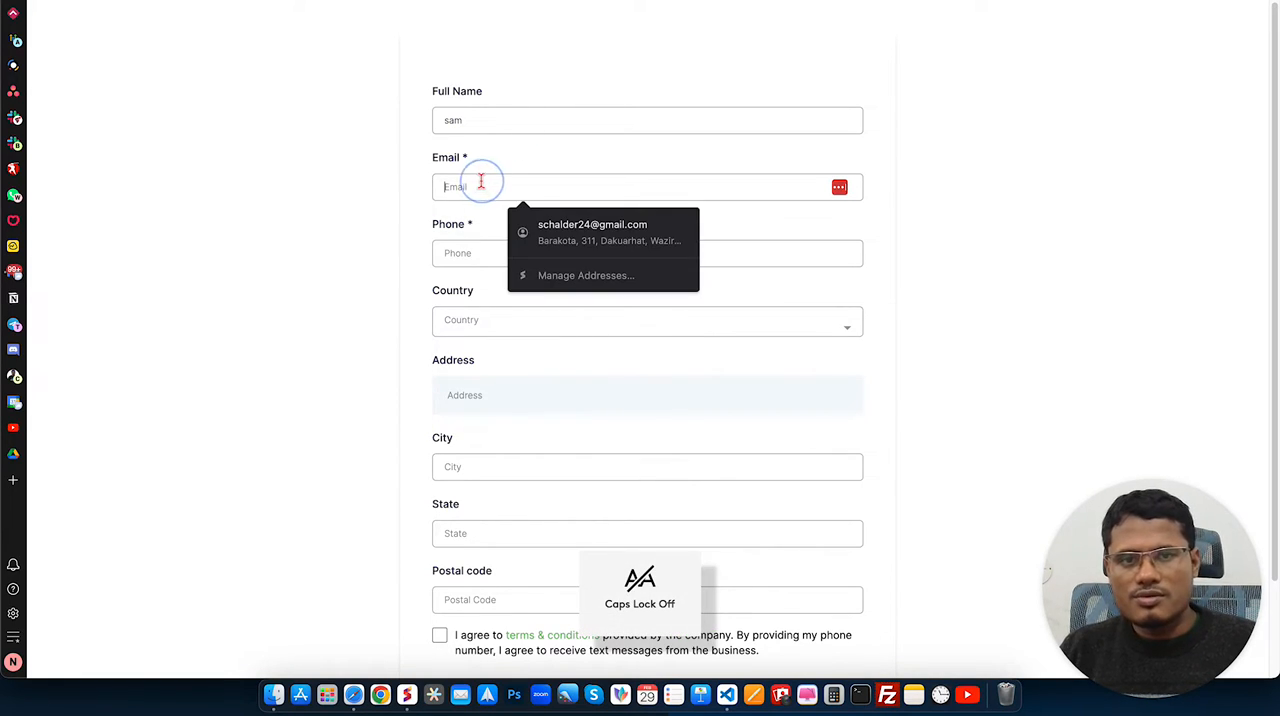
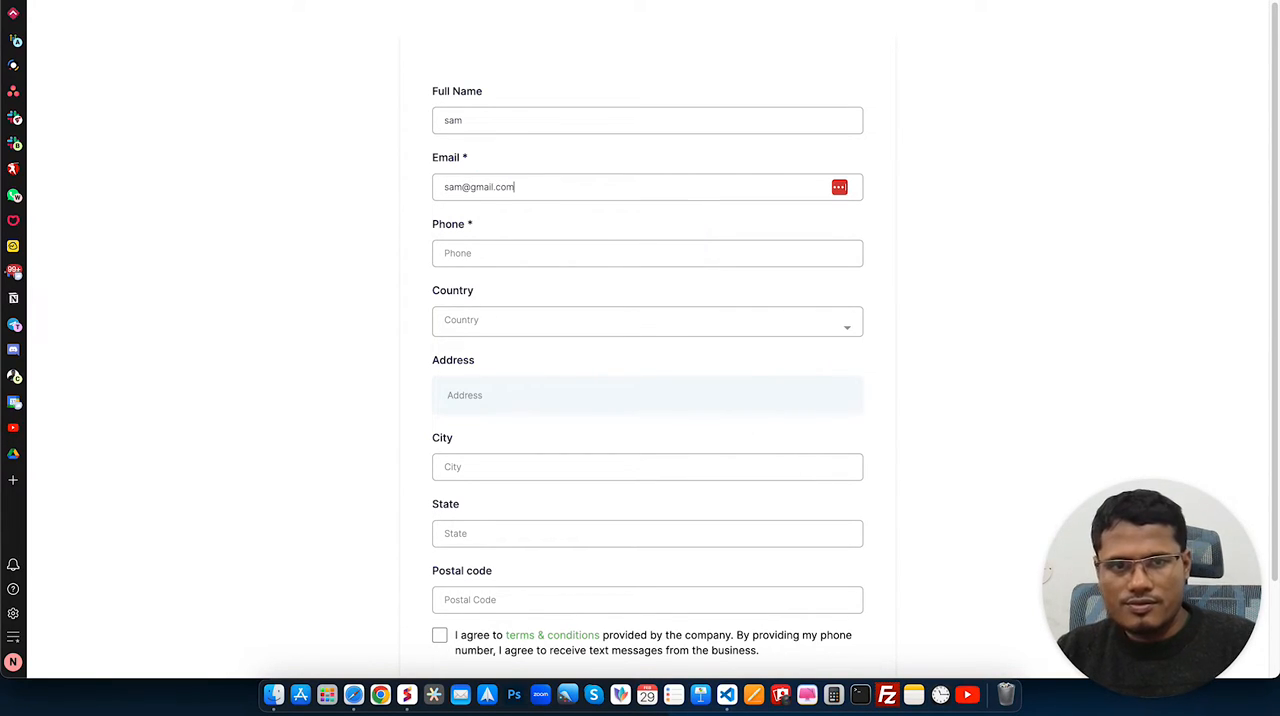
{"action": "key", "text": "Tab"}
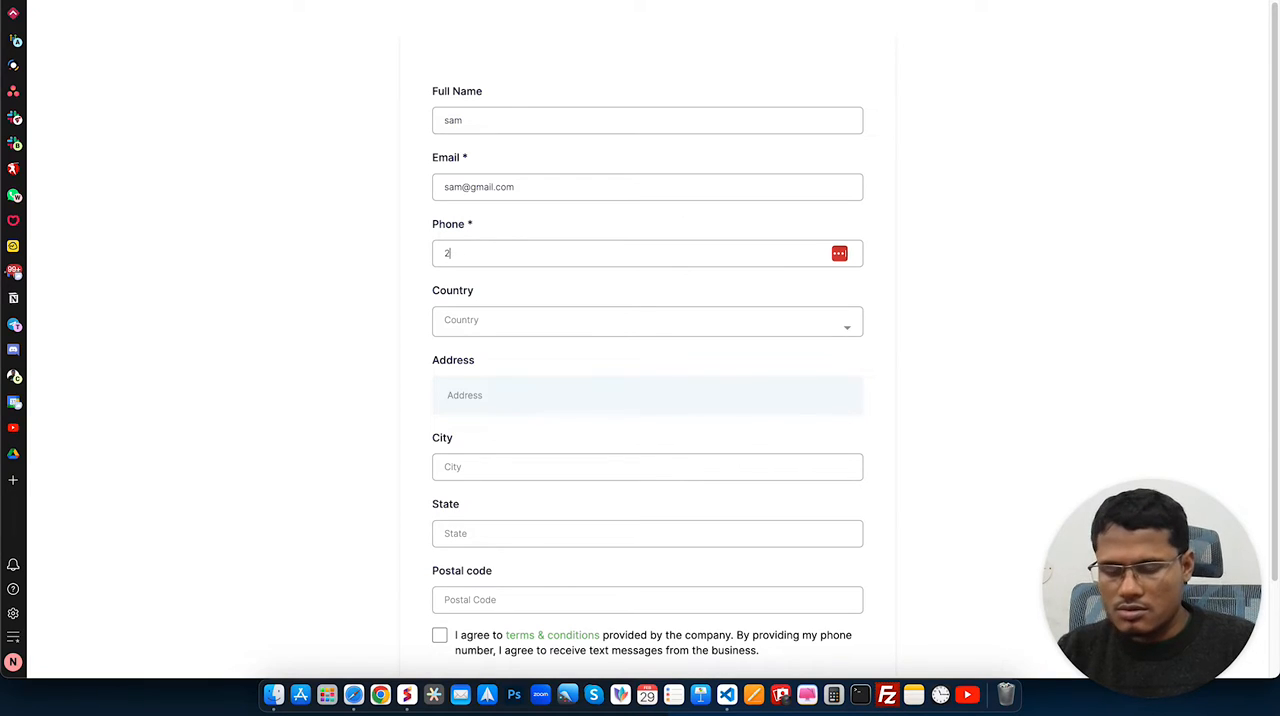
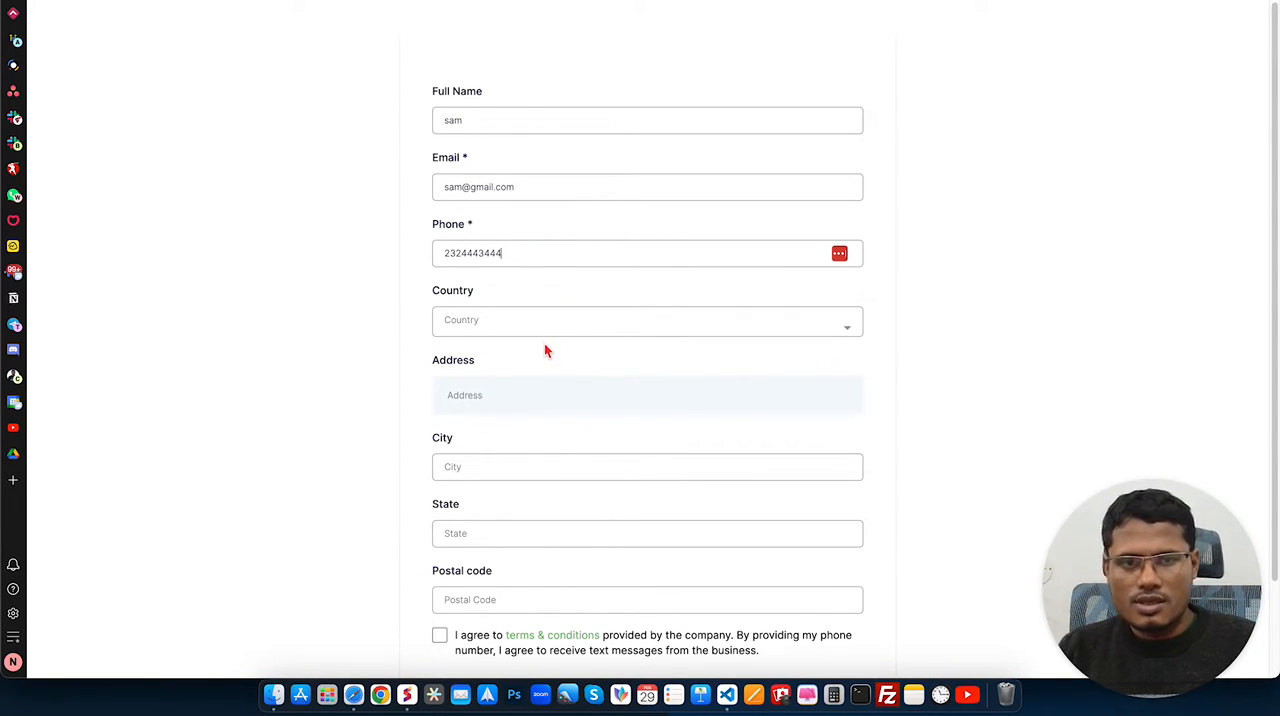
Step: Set the country to United States and fill the address from the second Google suggestion for a partial street address
{"action": "left_click", "coordinate": [537, 322]}
{"action": "left_click", "coordinate": [504, 366]}
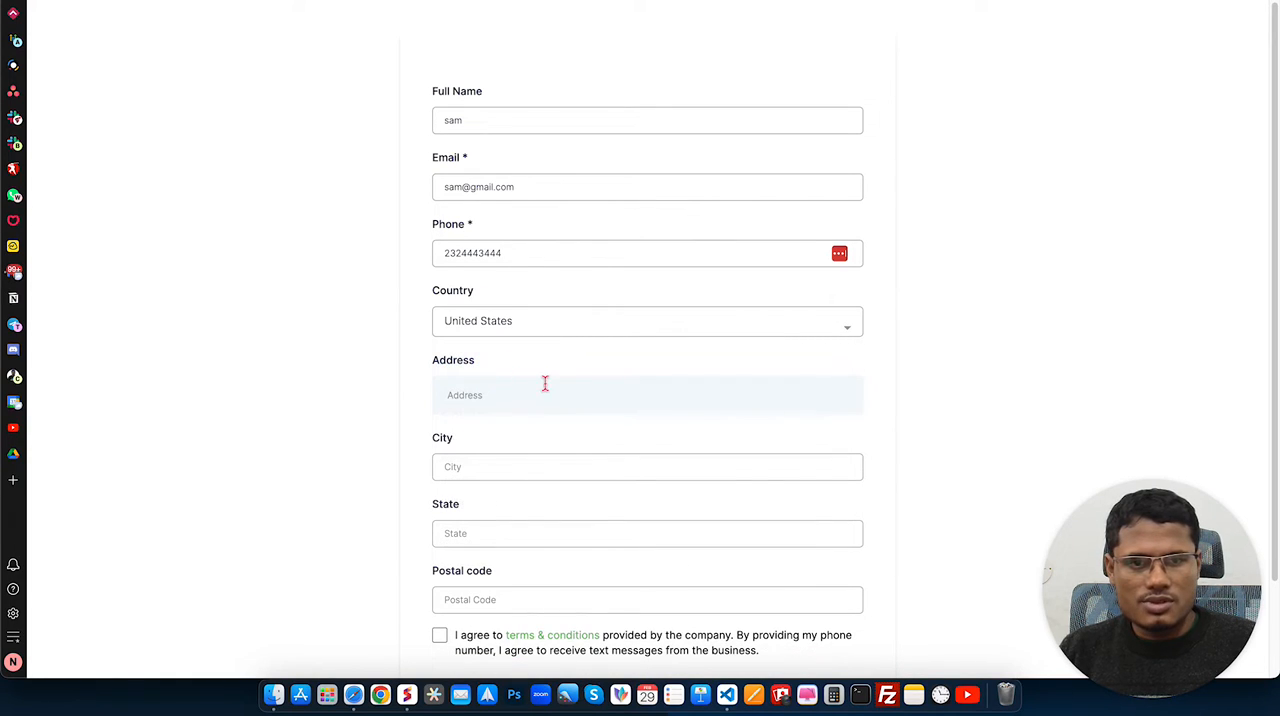
{"action": "scroll", "coordinate": [540, 362], "scroll_direction": "down", "scroll_amount": 1}
{"action": "left_click", "coordinate": [512, 364]}
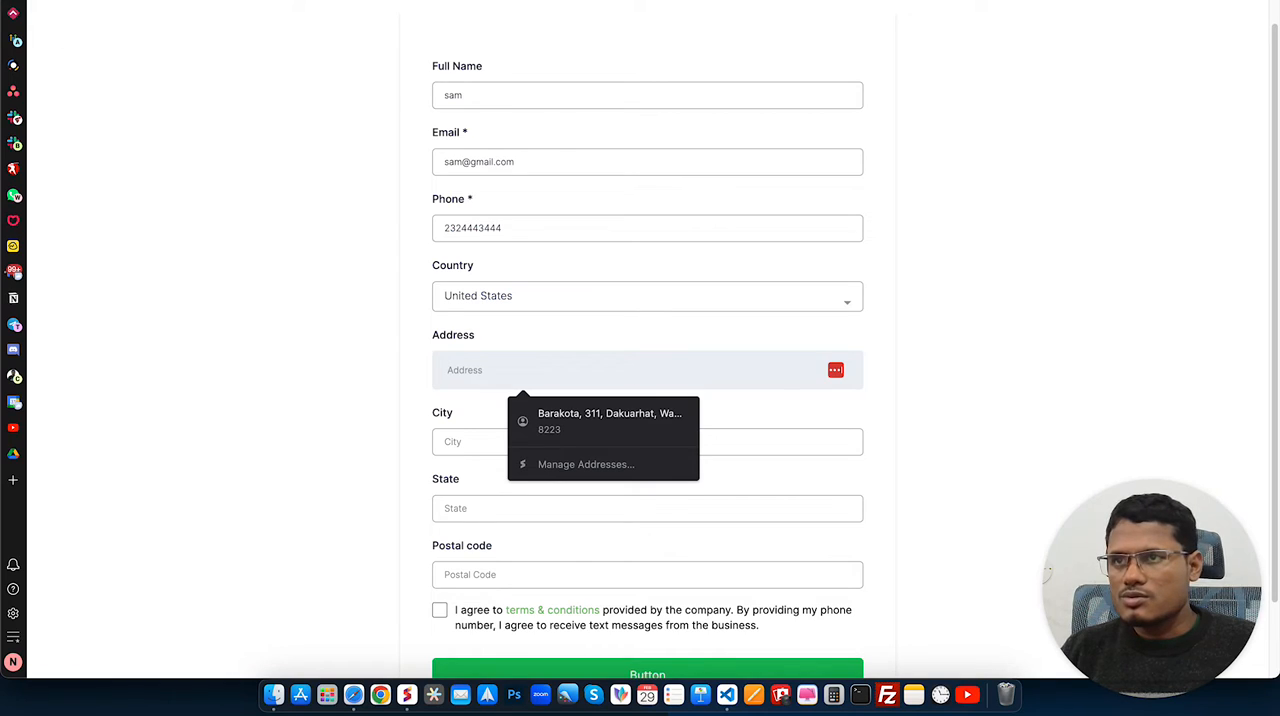
{"action": "left_click", "coordinate": [300, 375]}
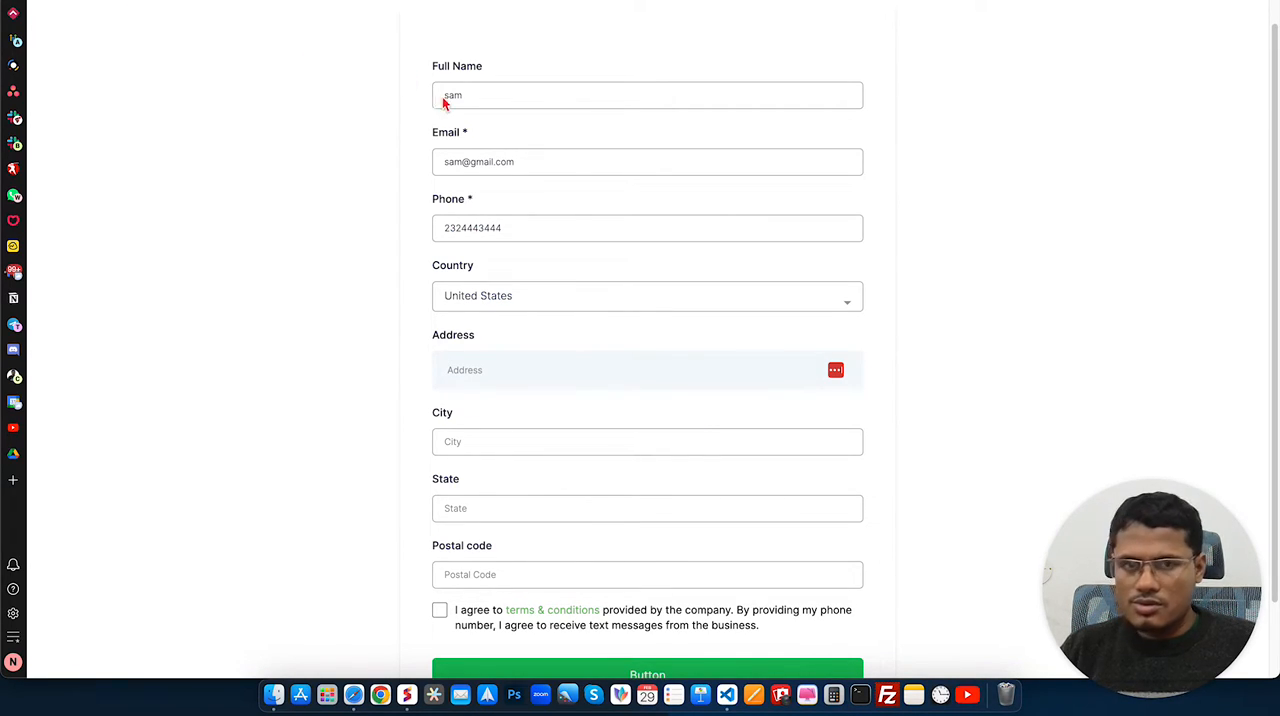
{"action": "left_click", "coordinate": [508, 364]}
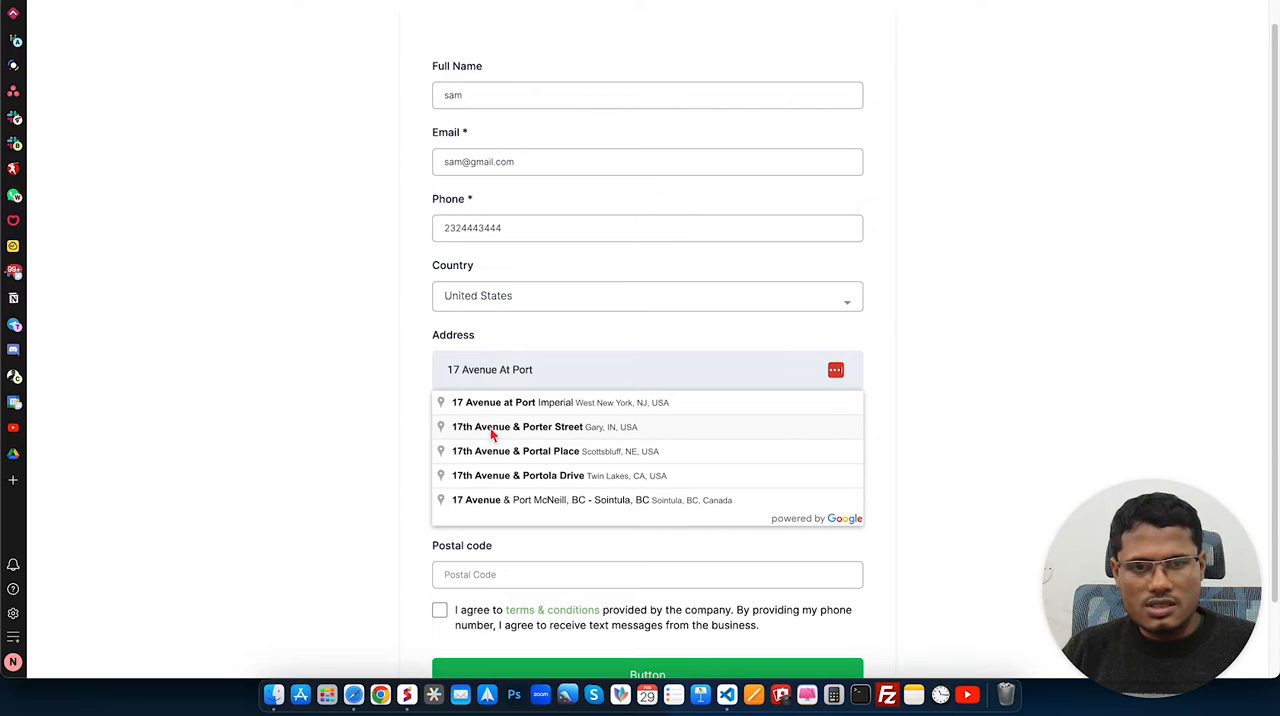
{"action": "left_click", "coordinate": [587, 434]}
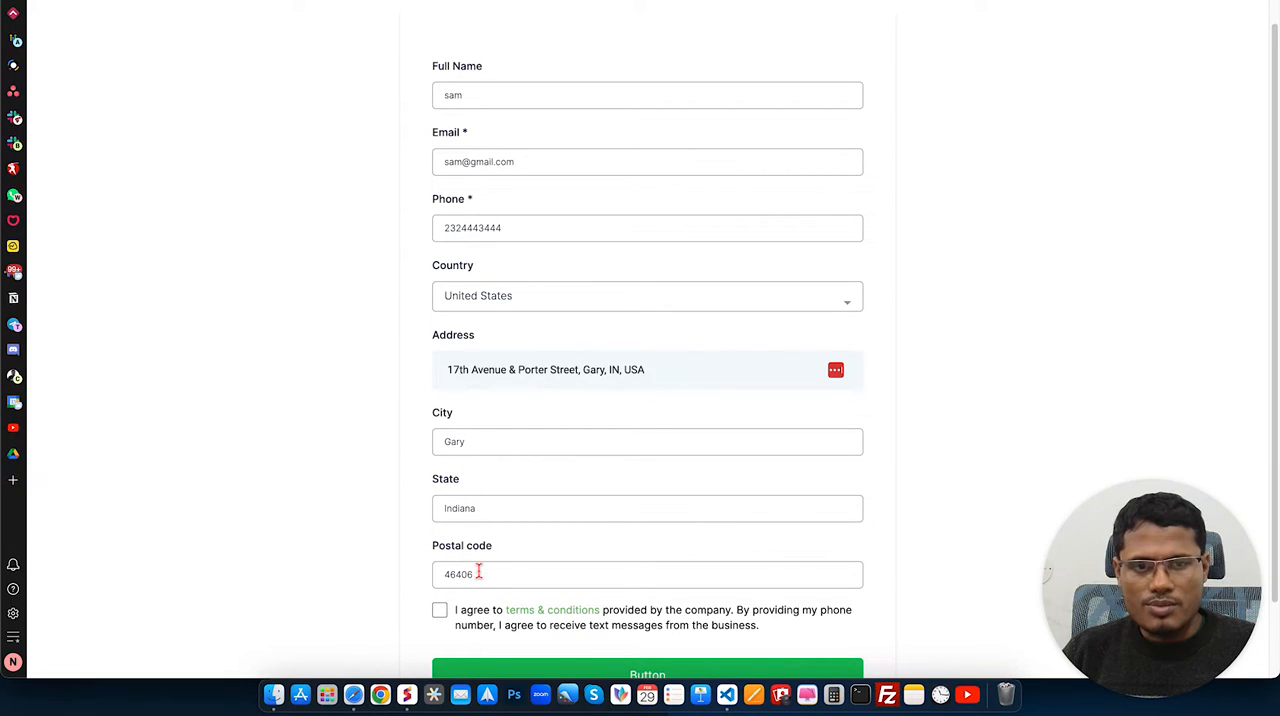
Step: Remove the city, state and country from the end of the address, keeping only the street part
{"action": "left_click", "coordinate": [671, 368]}
{"action": "key", "text": "BackSpace"}
{"action": "key", "text": "BackSpace"}
{"action": "key", "text": "BackSpace"}
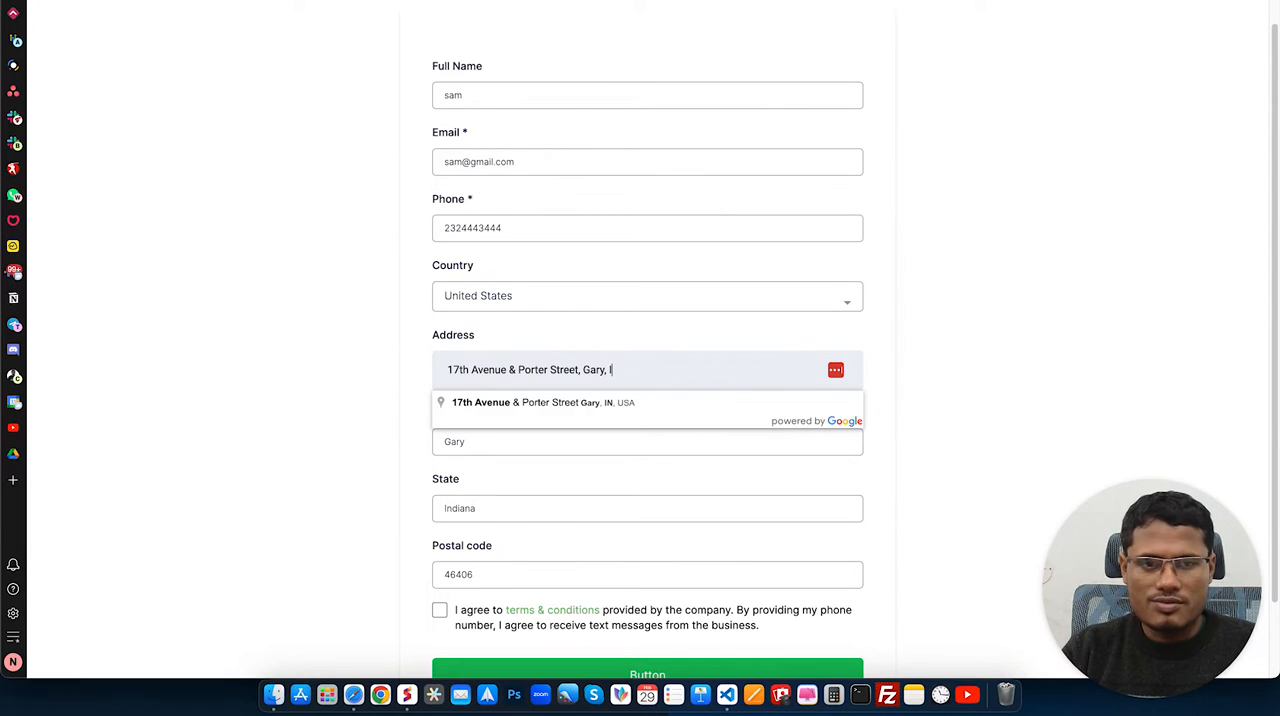
{"action": "key", "text": "BackSpace"}
{"action": "key", "text": "BackSpace"}
{"action": "key", "text": "BackSpace"}
{"action": "key", "text": "BackSpace"}
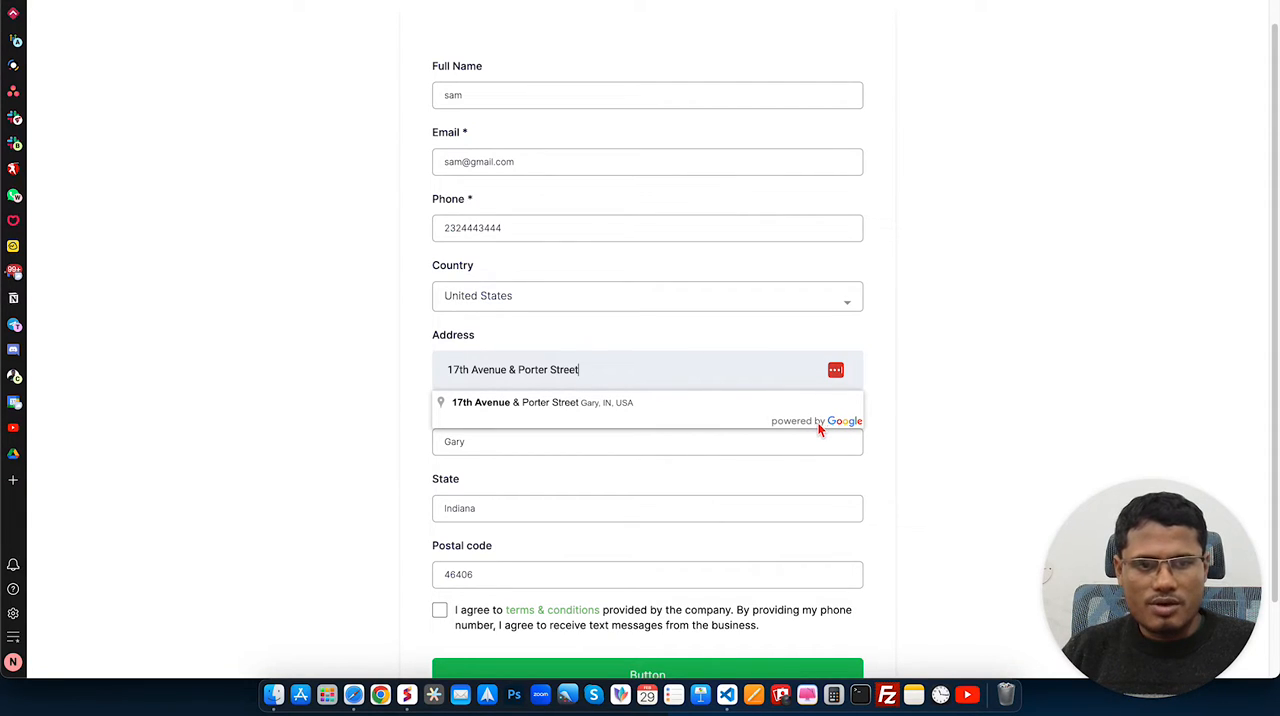
{"action": "left_click", "coordinate": [1007, 369]}
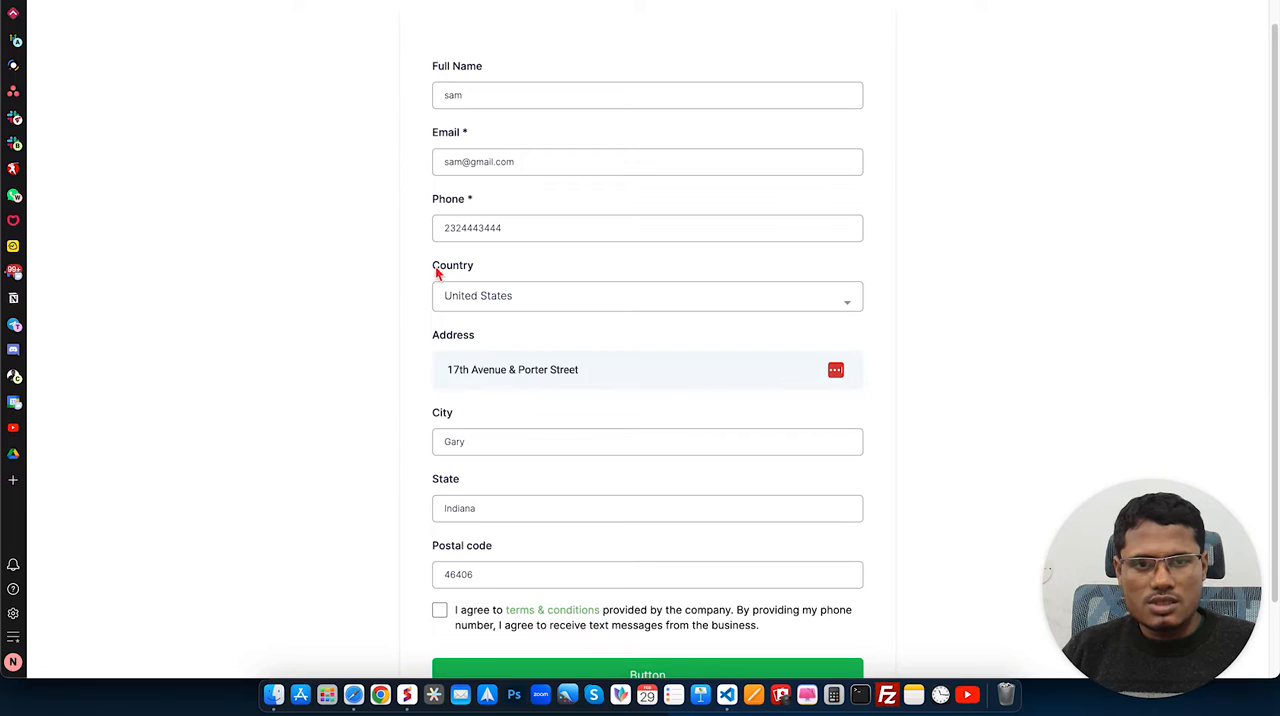
Step: Change the form's country to Australia
{"action": "left_click_drag", "start_coordinate": [431, 270], "coordinate": [486, 263]}
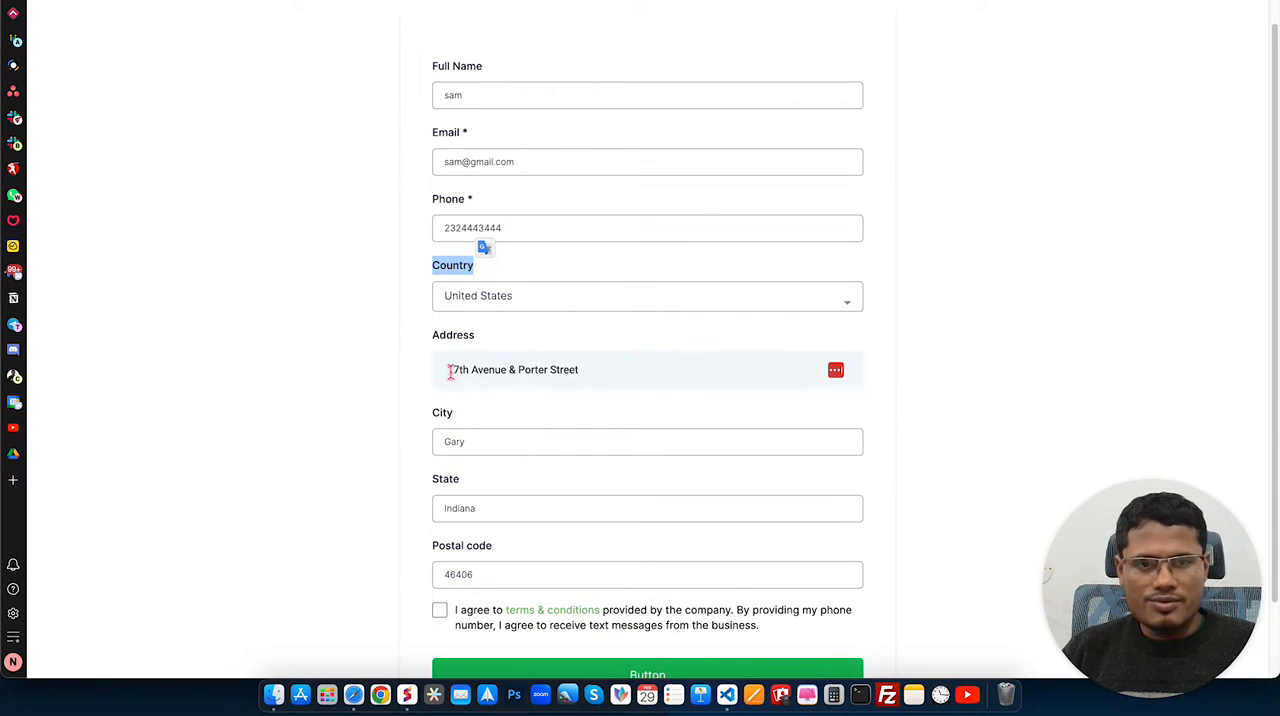
{"action": "left_click", "coordinate": [551, 331]}
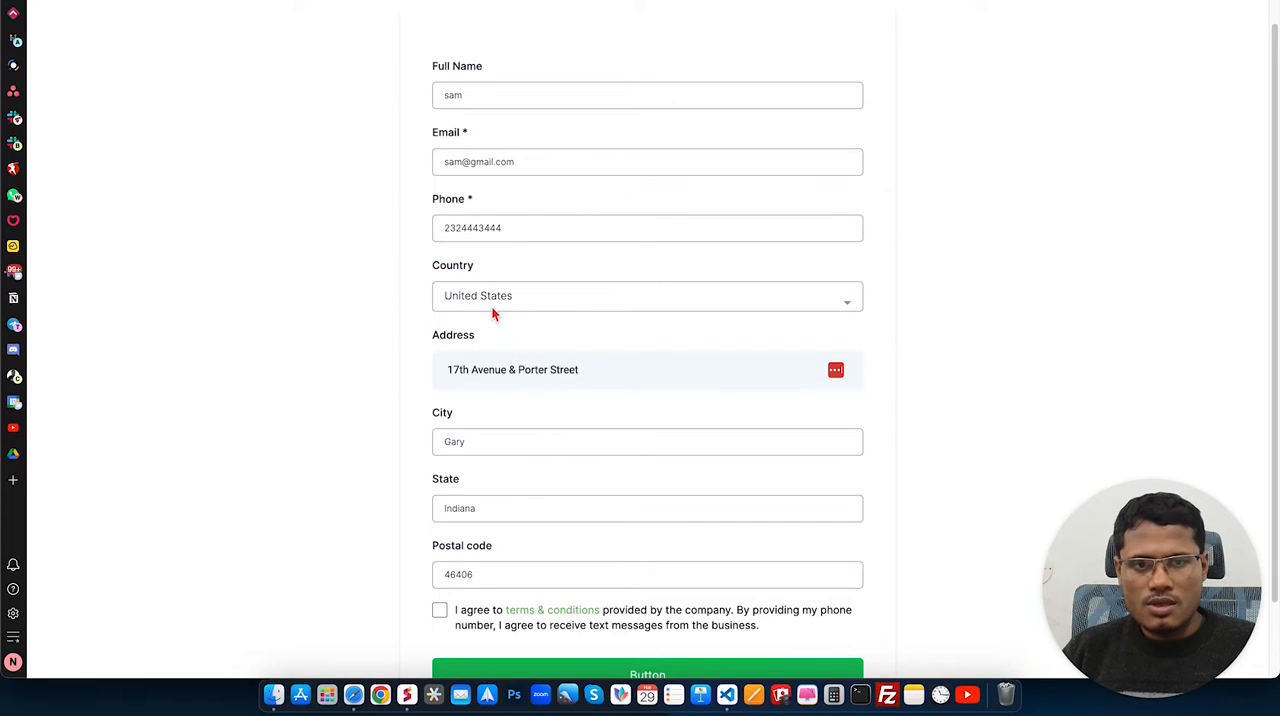
{"action": "left_click", "coordinate": [486, 299]}
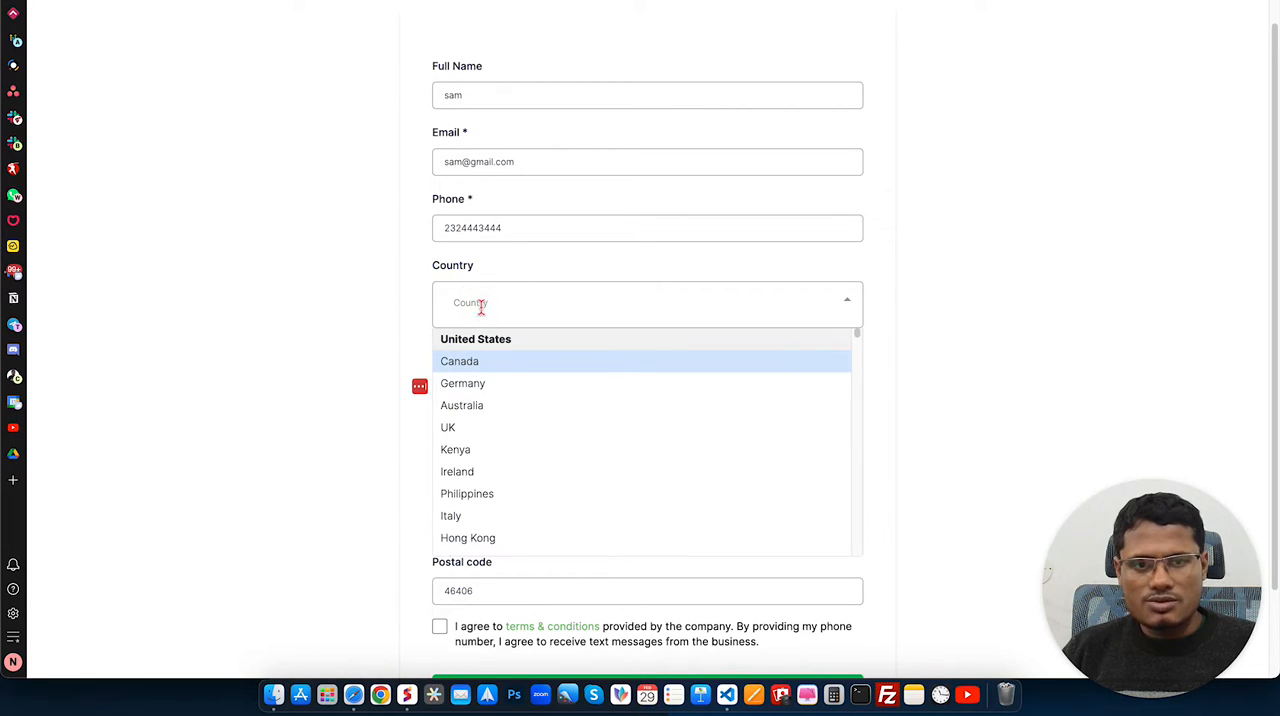
{"action": "left_click", "coordinate": [495, 405]}
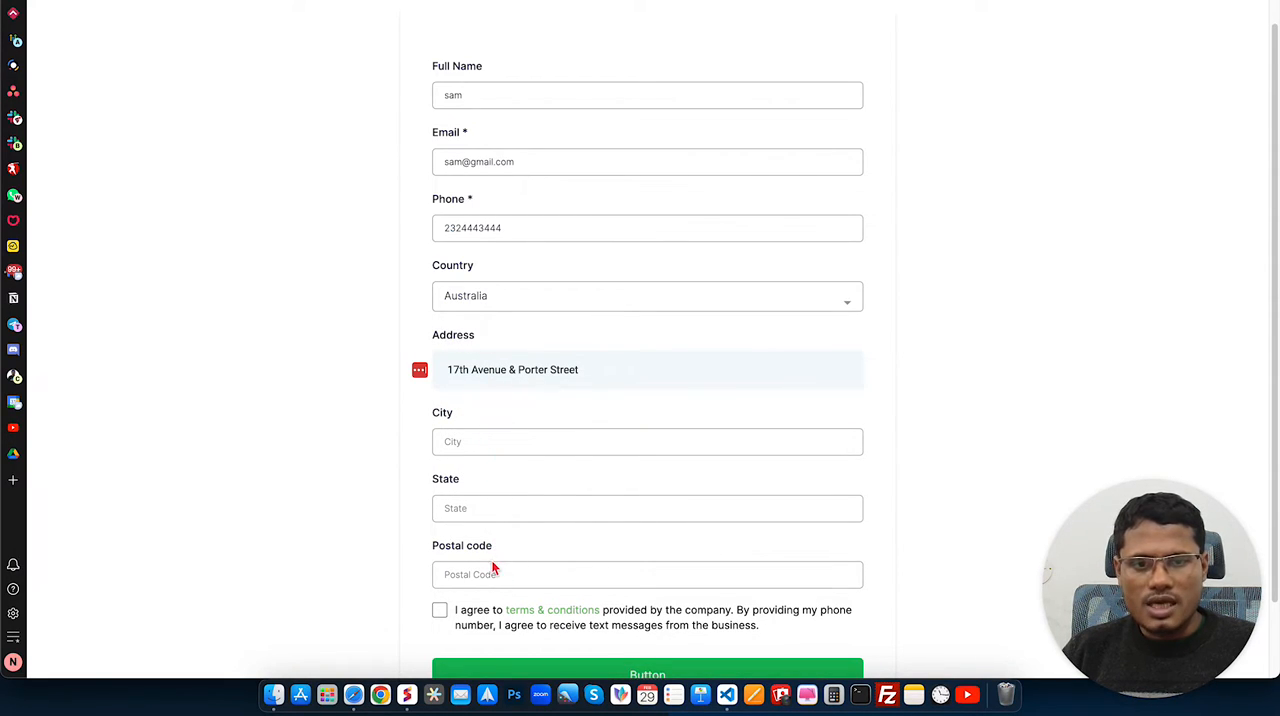
Step: Set the country to United States, shorten the street address and choose its suggested Google match
{"action": "left_click", "coordinate": [523, 298]}
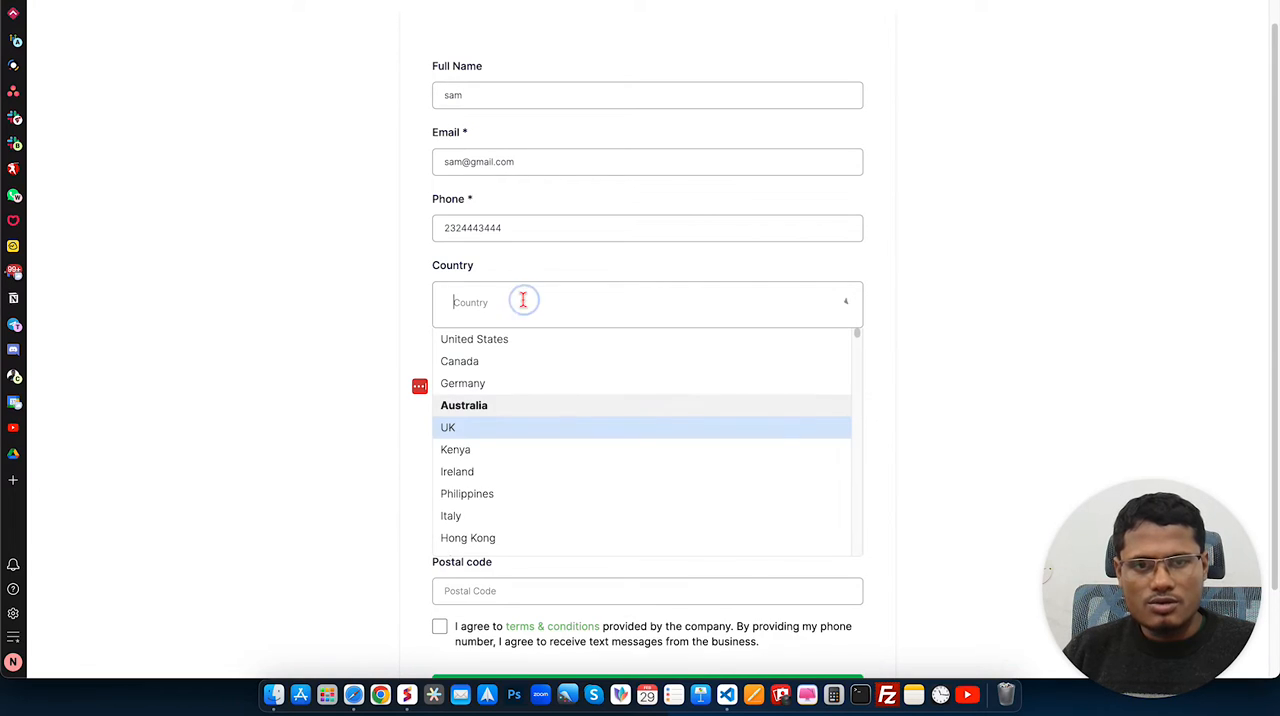
{"action": "scroll", "coordinate": [508, 362], "scroll_direction": "up", "scroll_amount": 1}
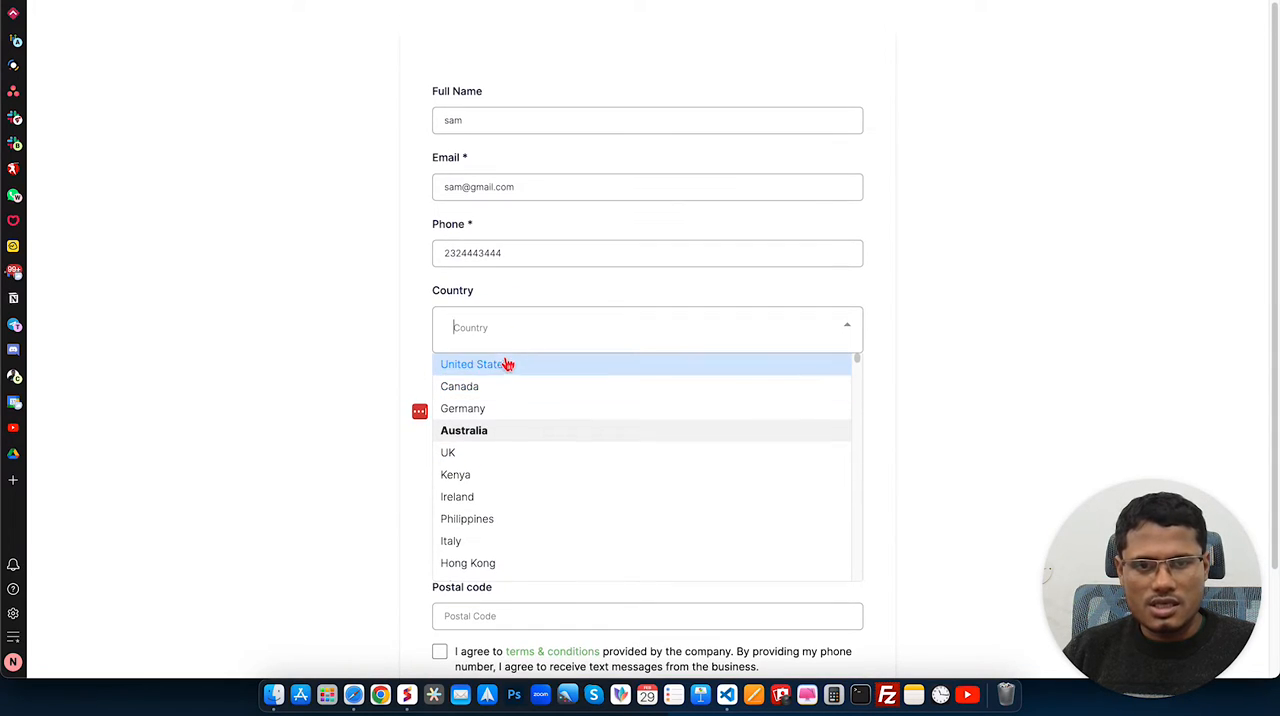
{"action": "left_click", "coordinate": [508, 367]}
{"action": "left_click", "coordinate": [609, 397]}
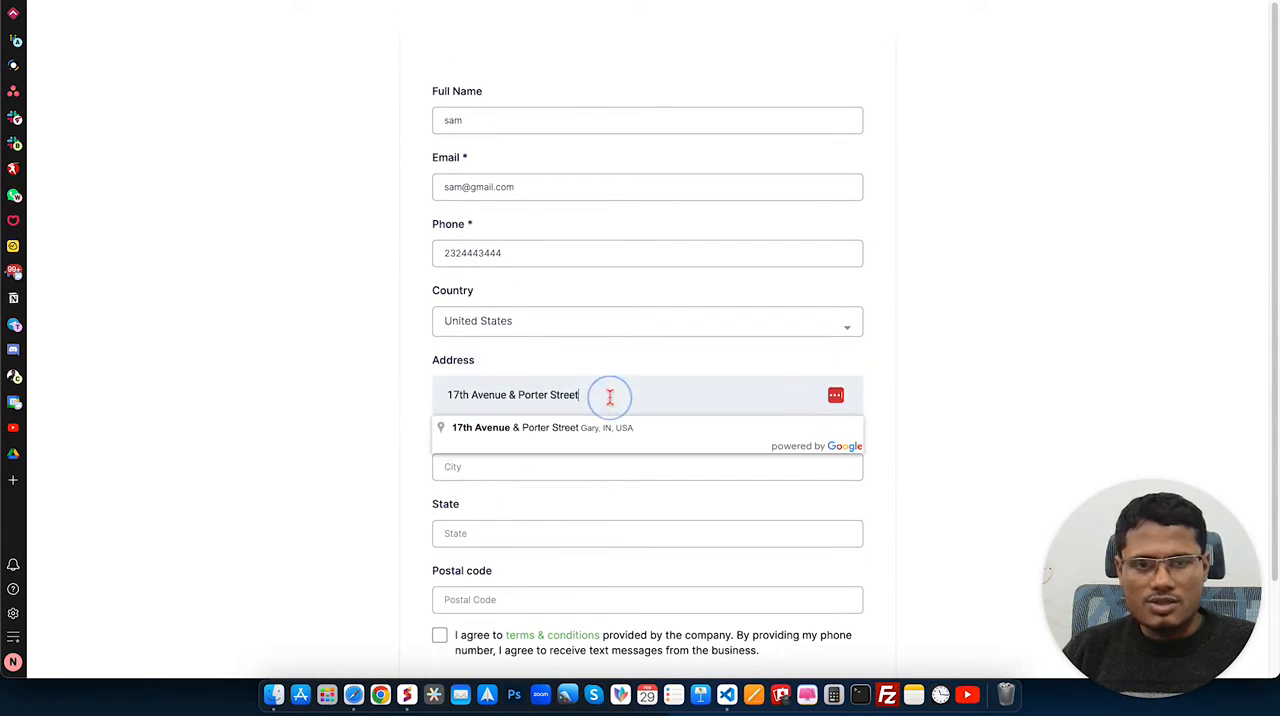
{"action": "key", "text": "BackSpace"}
{"action": "key", "text": "BackSpace"}
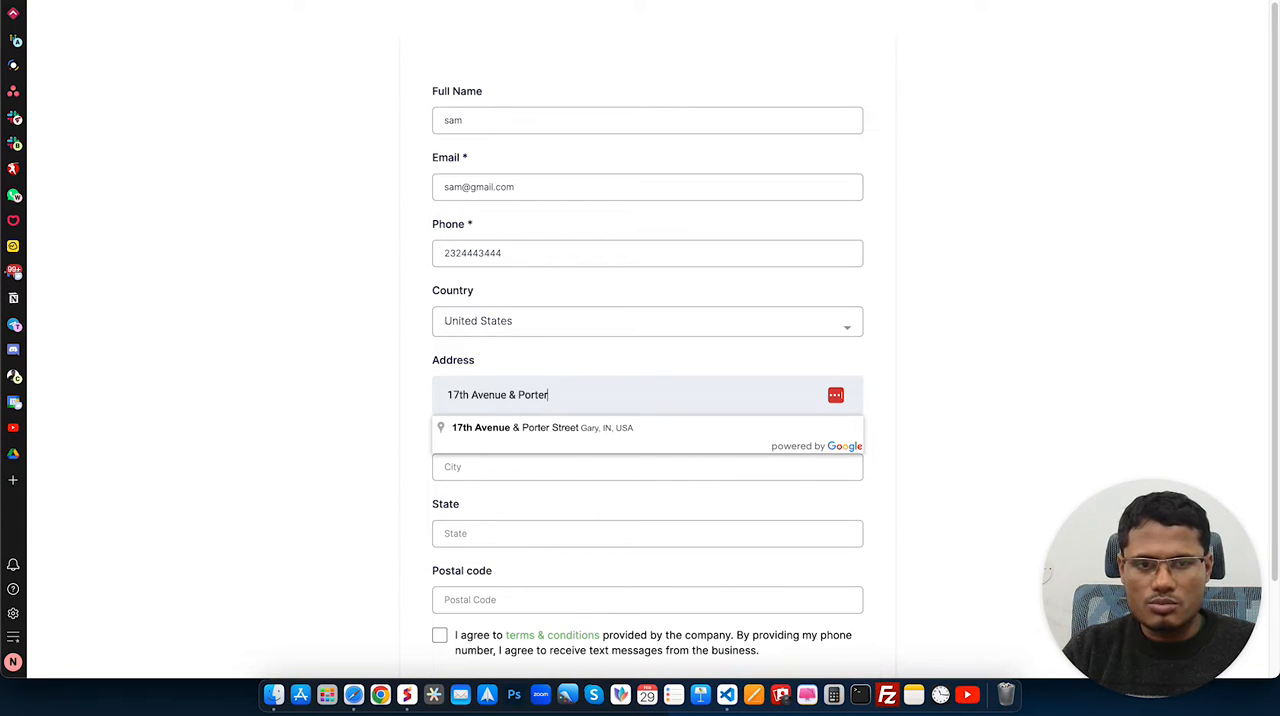
{"action": "left_click", "coordinate": [562, 432]}
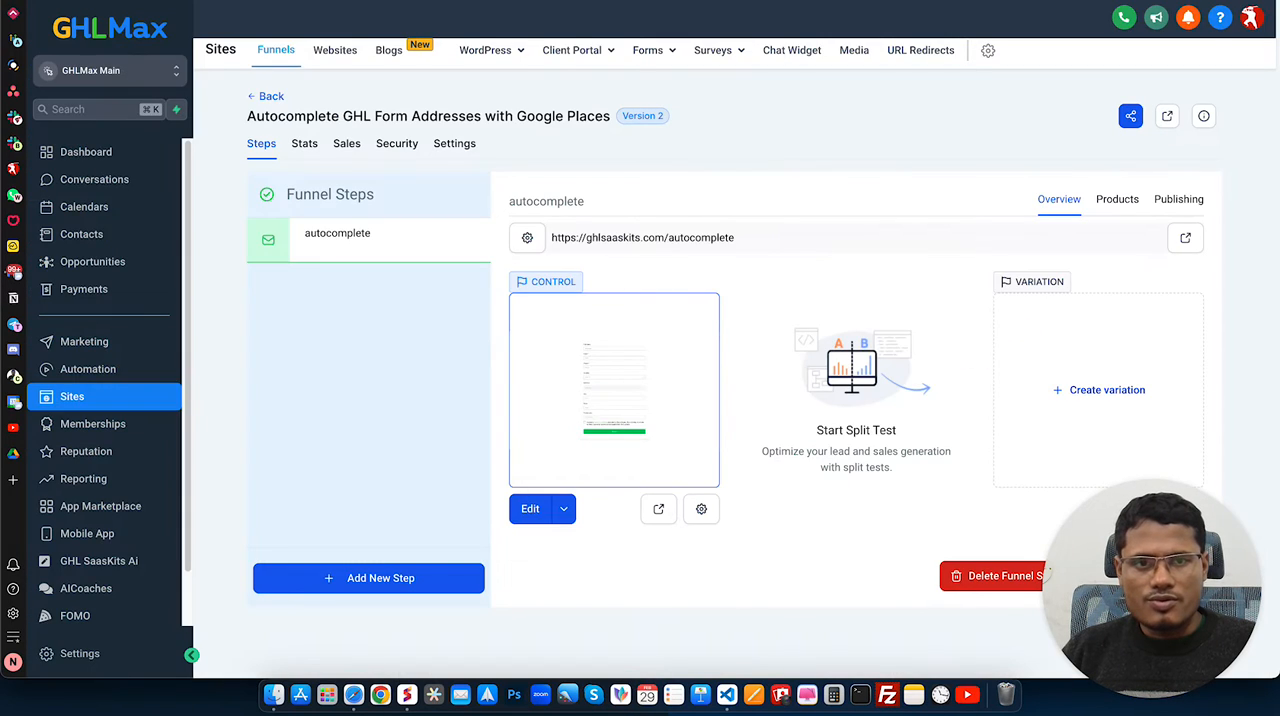
Step: Switch to GHLMax and open the Google Autocomplete Demo form in the form builder to review its fields
{"action": "left_click", "coordinate": [668, 54]}
{"action": "left_click", "coordinate": [618, 86]}
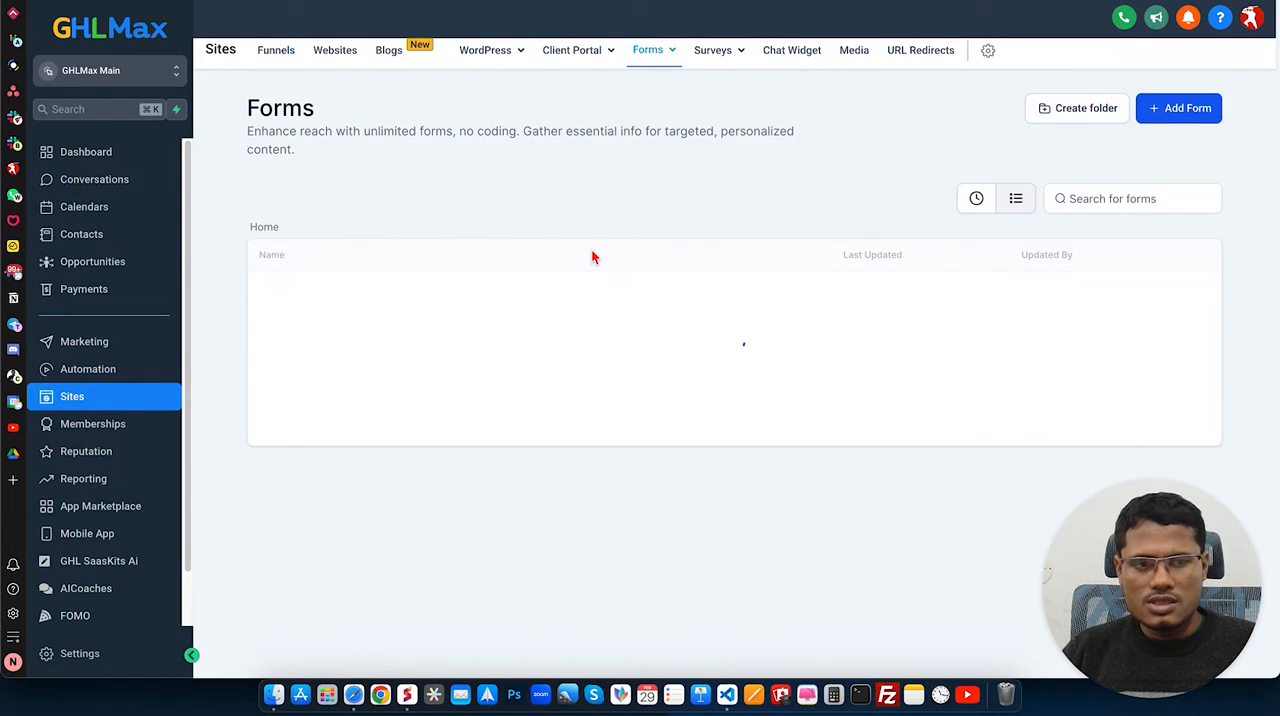
{"action": "scroll", "coordinate": [381, 452], "scroll_direction": "down", "scroll_amount": 2}
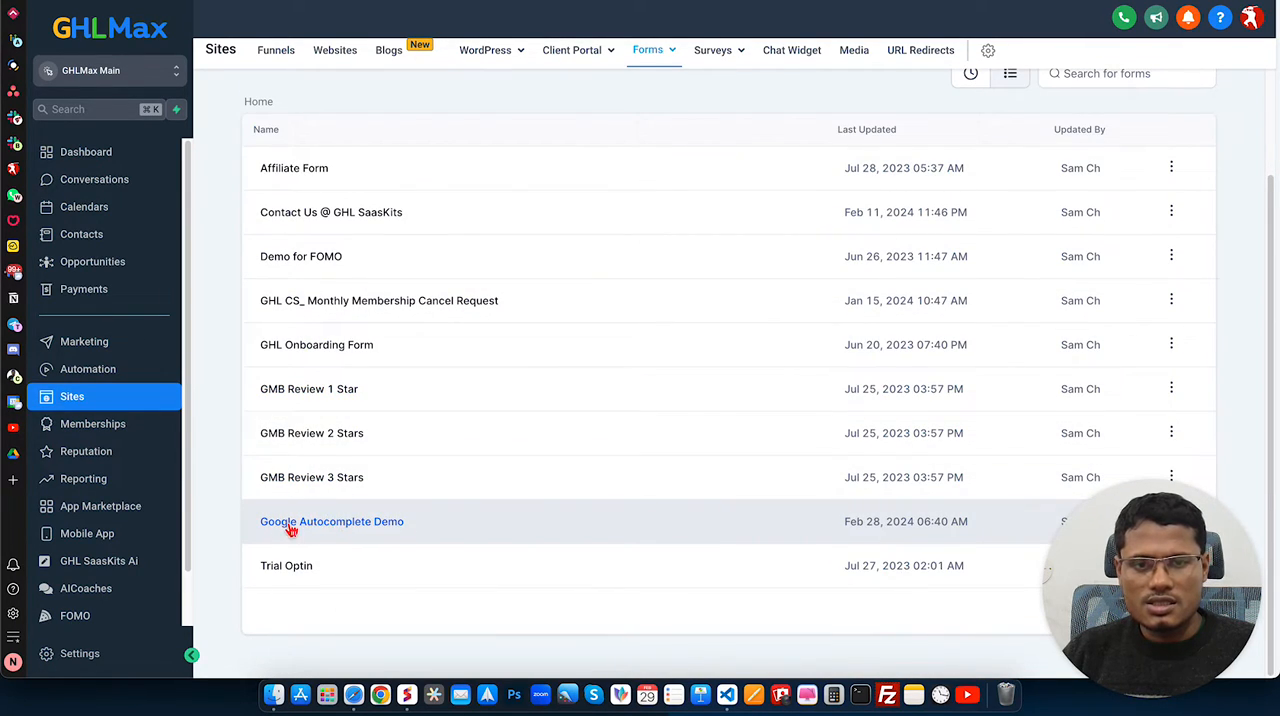
{"action": "left_click", "coordinate": [377, 532]}
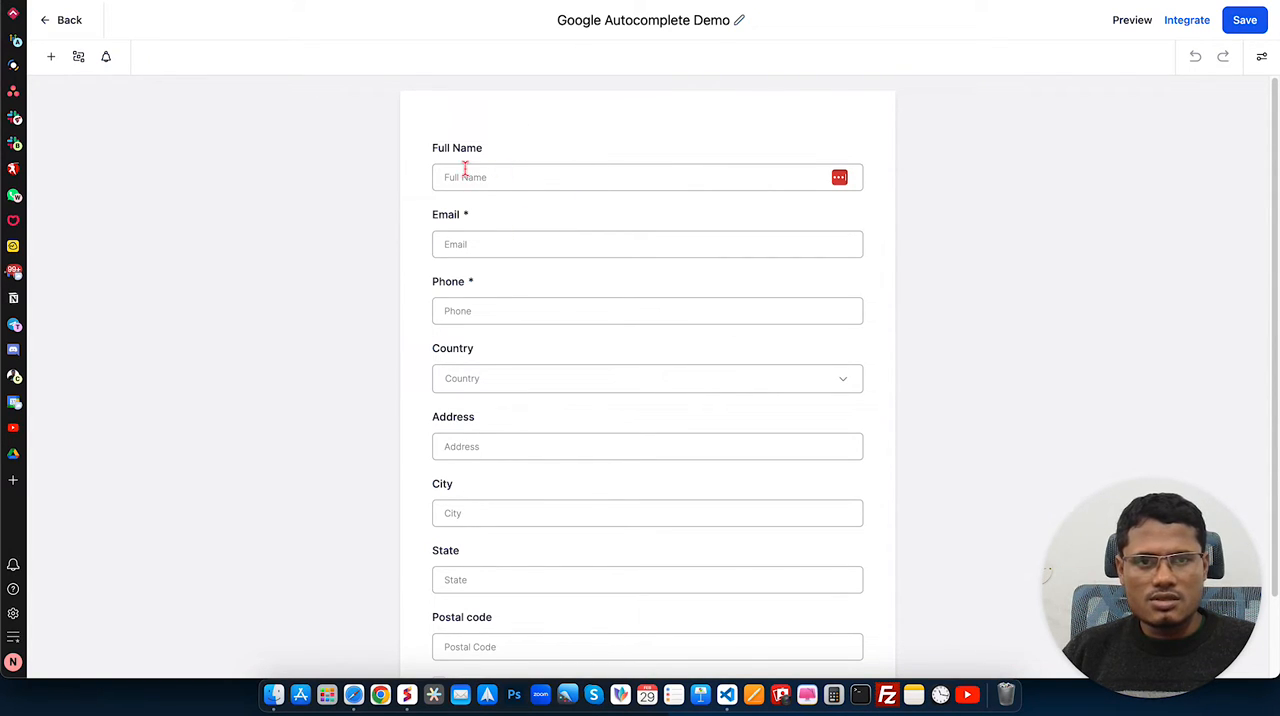
{"action": "scroll", "coordinate": [513, 395], "scroll_direction": "down", "scroll_amount": 1}
{"action": "scroll", "coordinate": [513, 395], "scroll_direction": "down", "scroll_amount": 2}
{"action": "scroll", "coordinate": [420, 317], "scroll_direction": "up", "scroll_amount": 3}
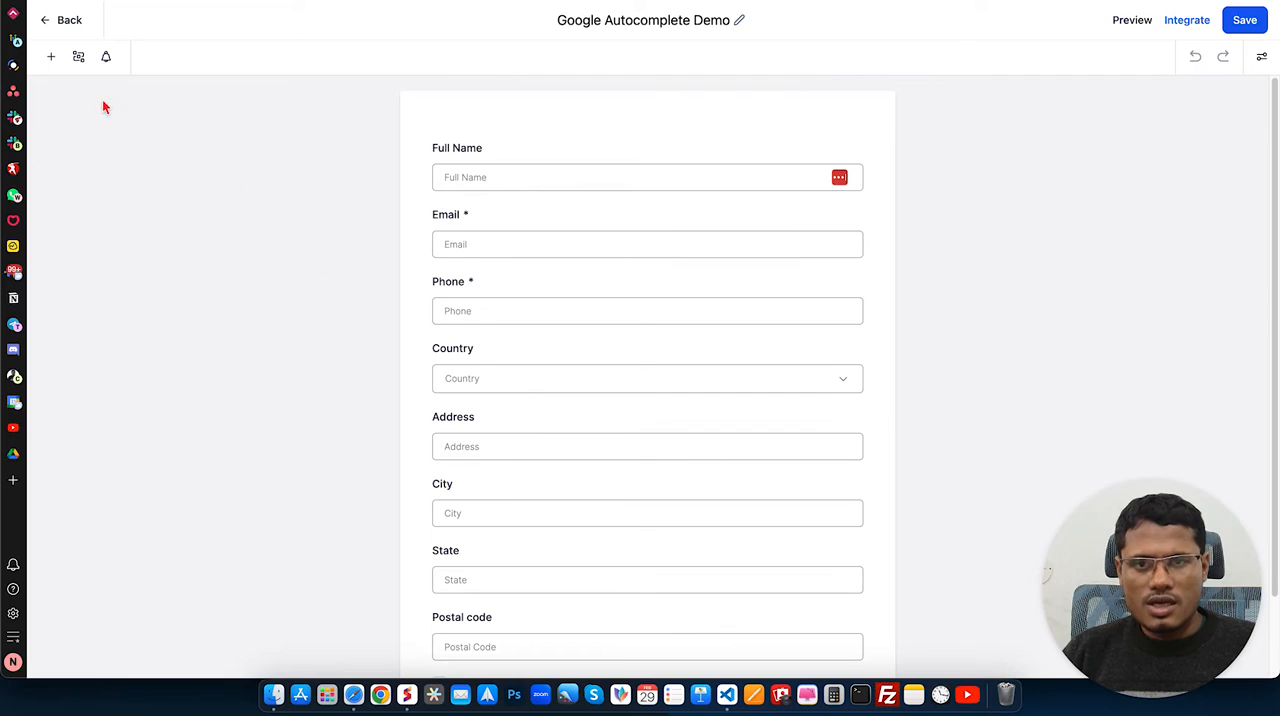
Step: Show the quick-add form elements down to the Address group, check the form's address fields against them, and save the form
{"action": "left_click", "coordinate": [51, 57]}
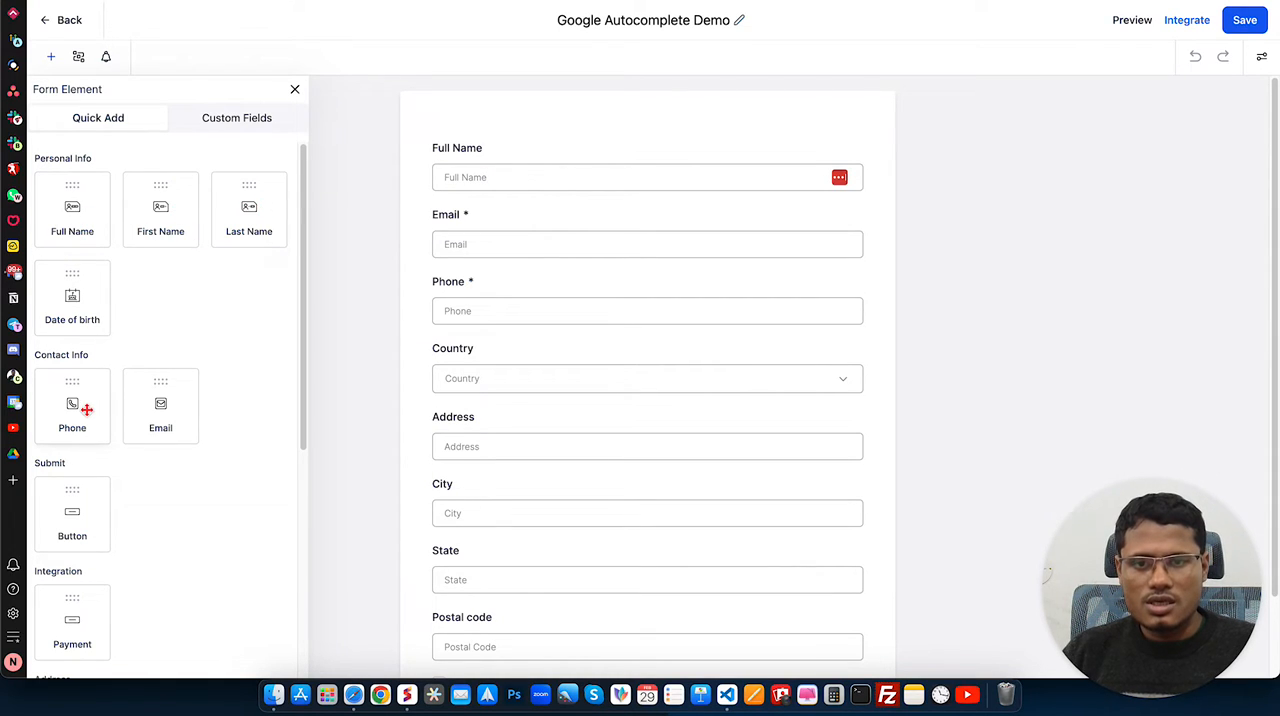
{"action": "scroll", "coordinate": [86, 409], "scroll_direction": "down", "scroll_amount": 2}
{"action": "scroll", "coordinate": [185, 366], "scroll_direction": "down", "scroll_amount": 5}
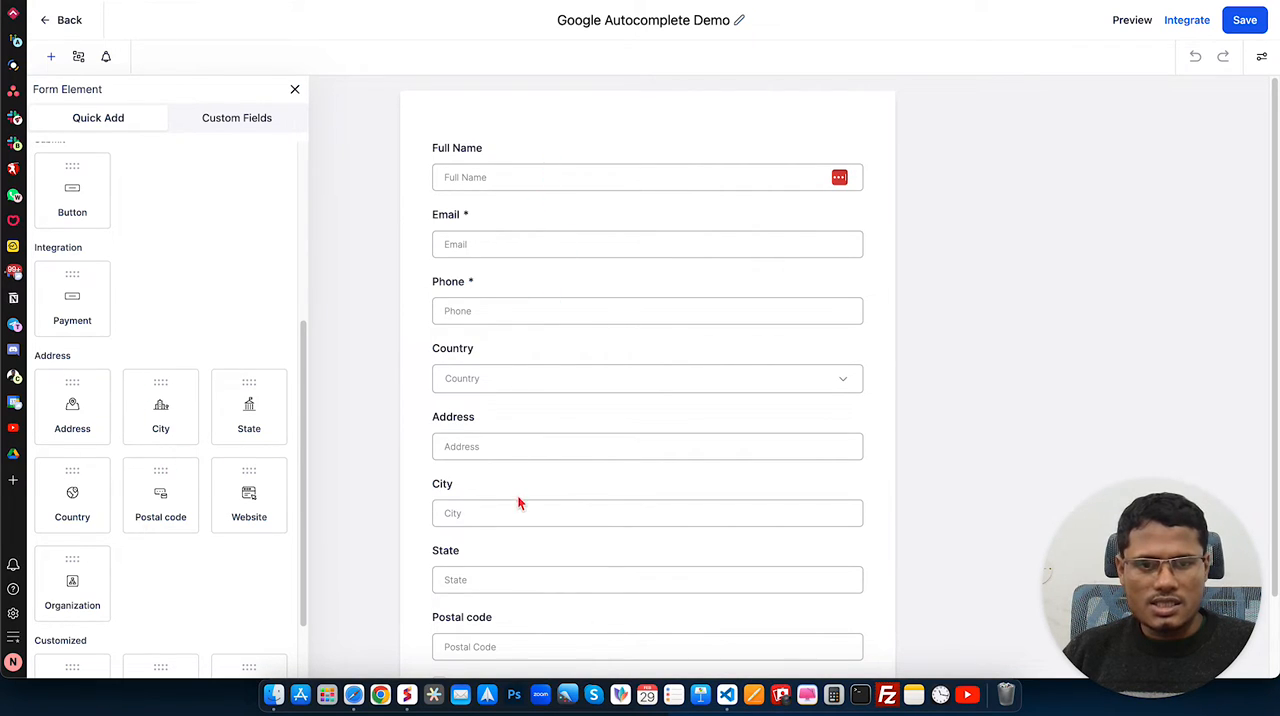
{"action": "scroll", "coordinate": [519, 503], "scroll_direction": "down", "scroll_amount": 2}
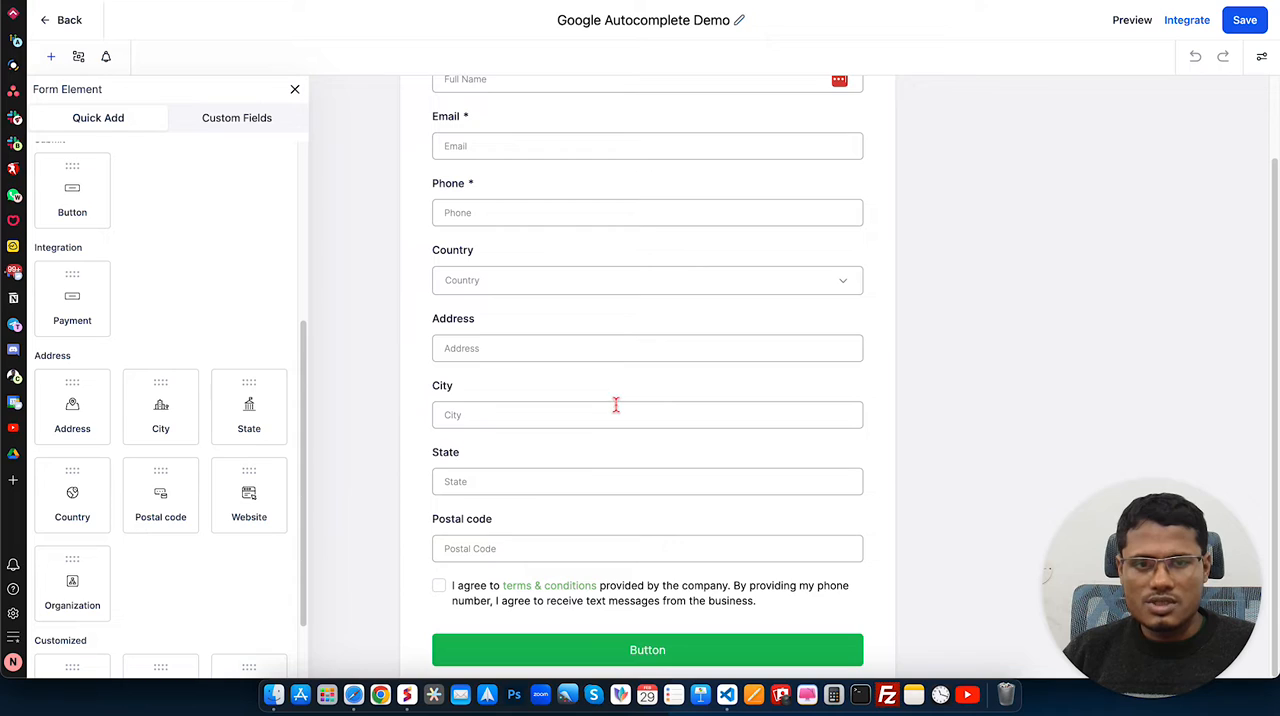
{"action": "scroll", "coordinate": [664, 390], "scroll_direction": "up", "scroll_amount": 2}
{"action": "left_click", "coordinate": [1243, 20]}
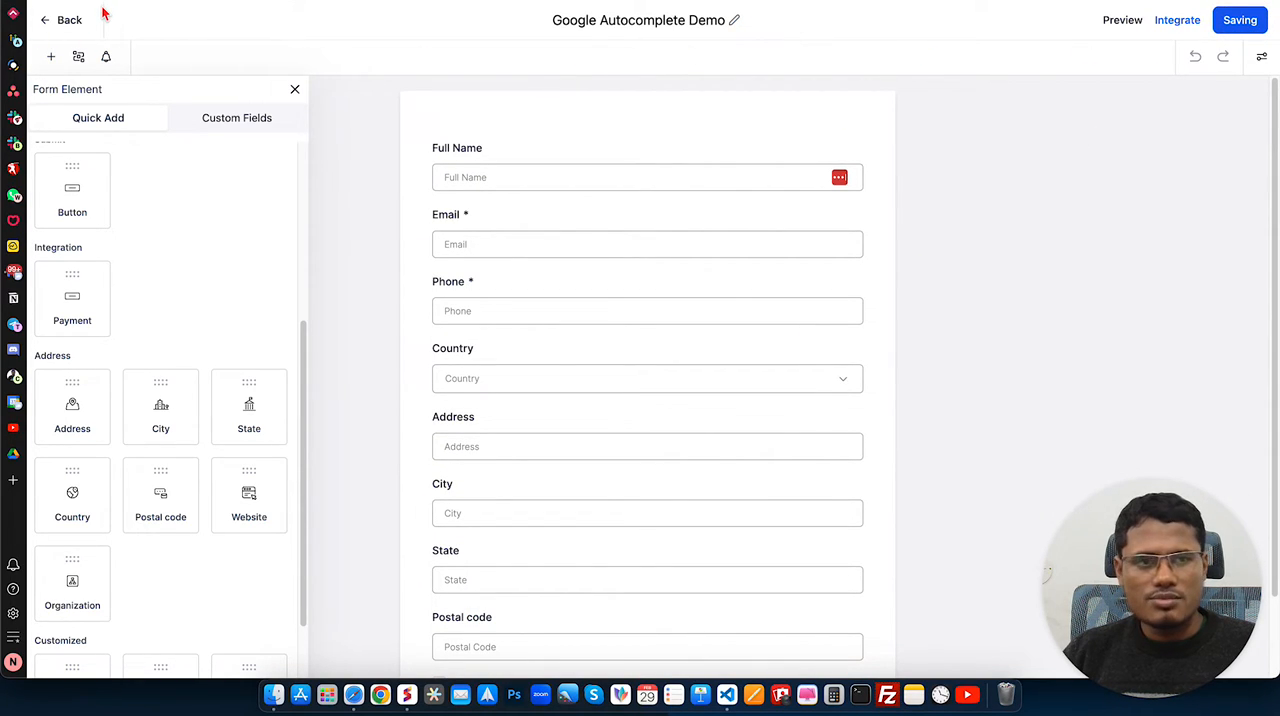
Step: Leave the form builder and open the funnel Autocomplete GHL Form Addresses with Google Places
{"action": "left_click", "coordinate": [72, 22]}
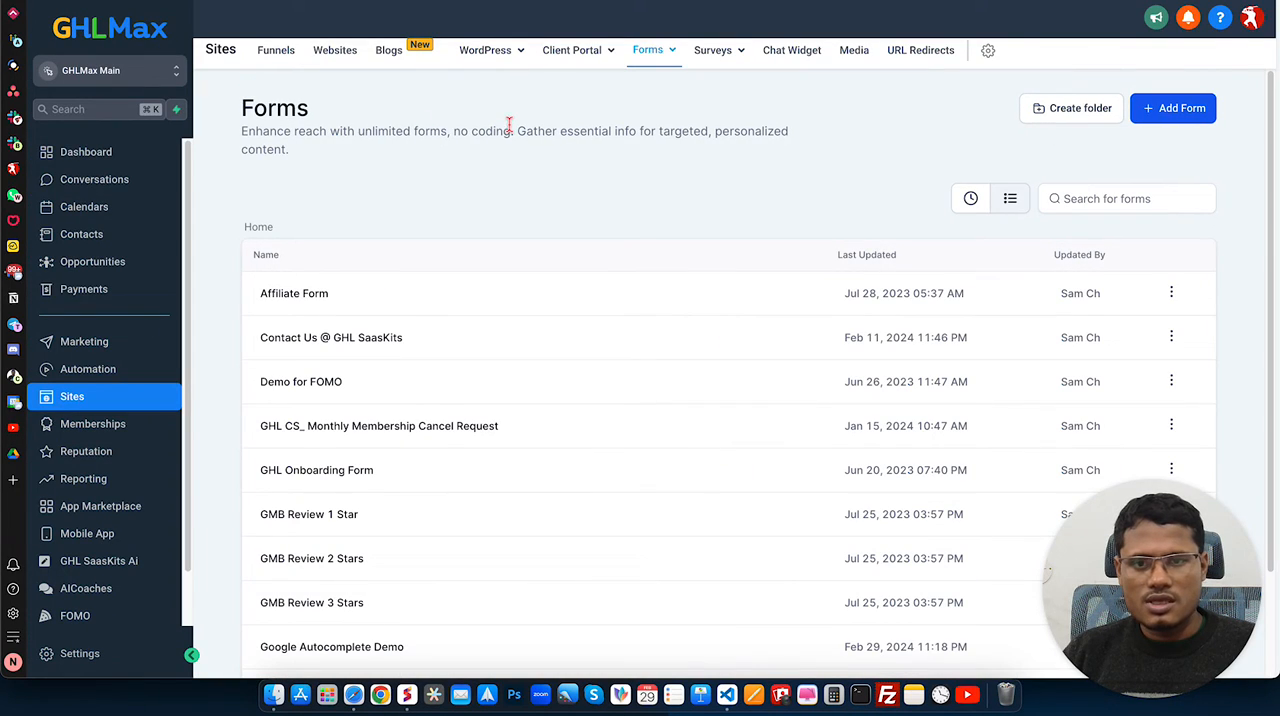
{"action": "left_click", "coordinate": [280, 55]}
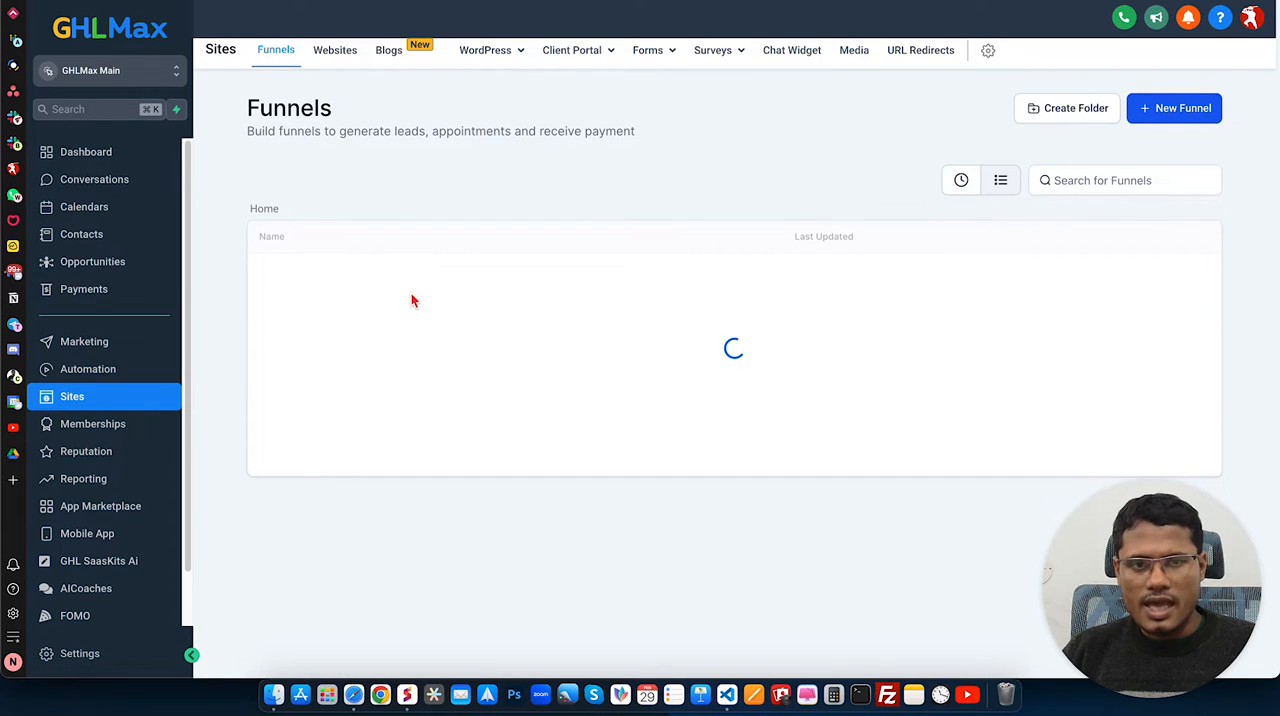
{"action": "left_click", "coordinate": [315, 284]}
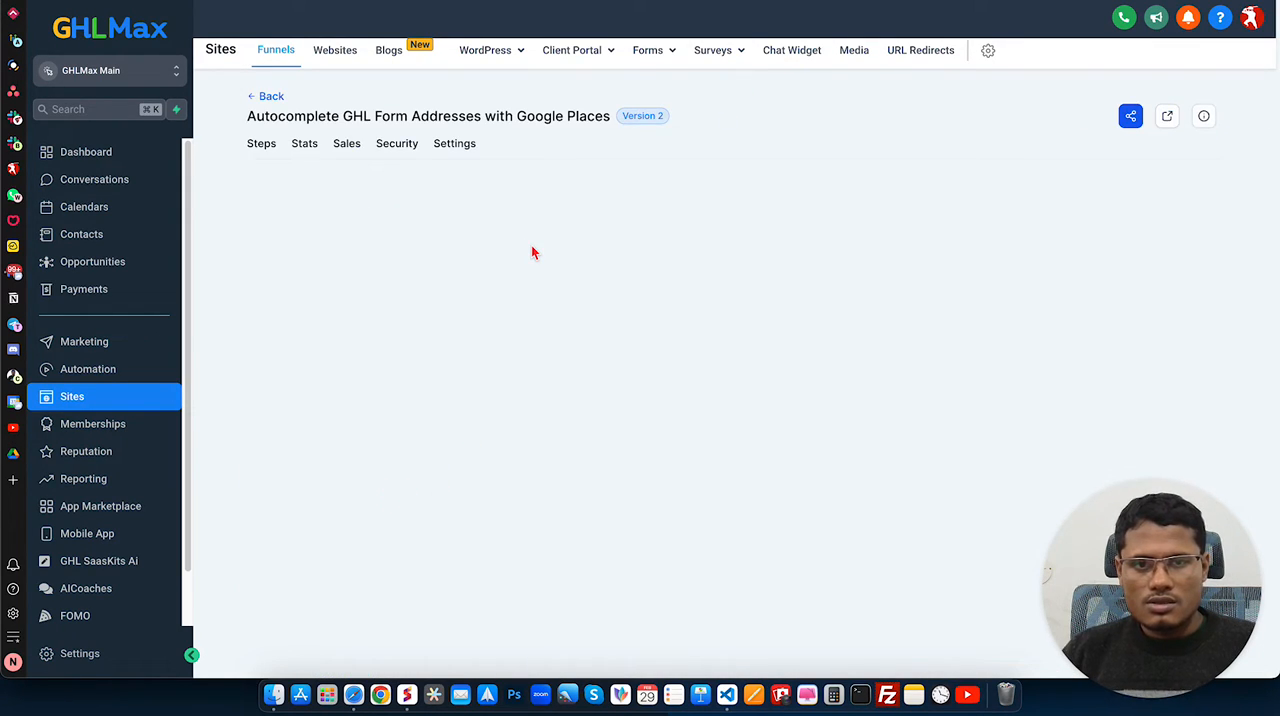
Step: Open the autocomplete funnel step in the page editor and review the fields of the embedded form
{"action": "left_click", "coordinate": [345, 247]}
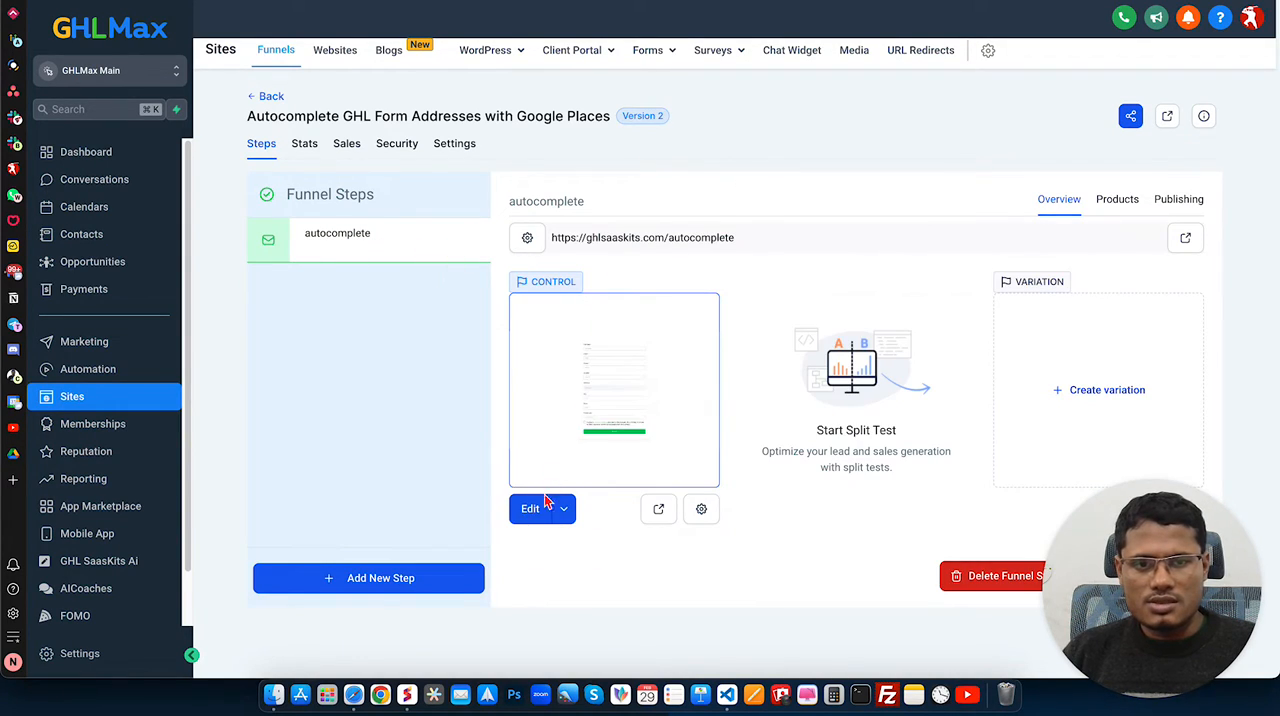
{"action": "left_click", "coordinate": [530, 509]}
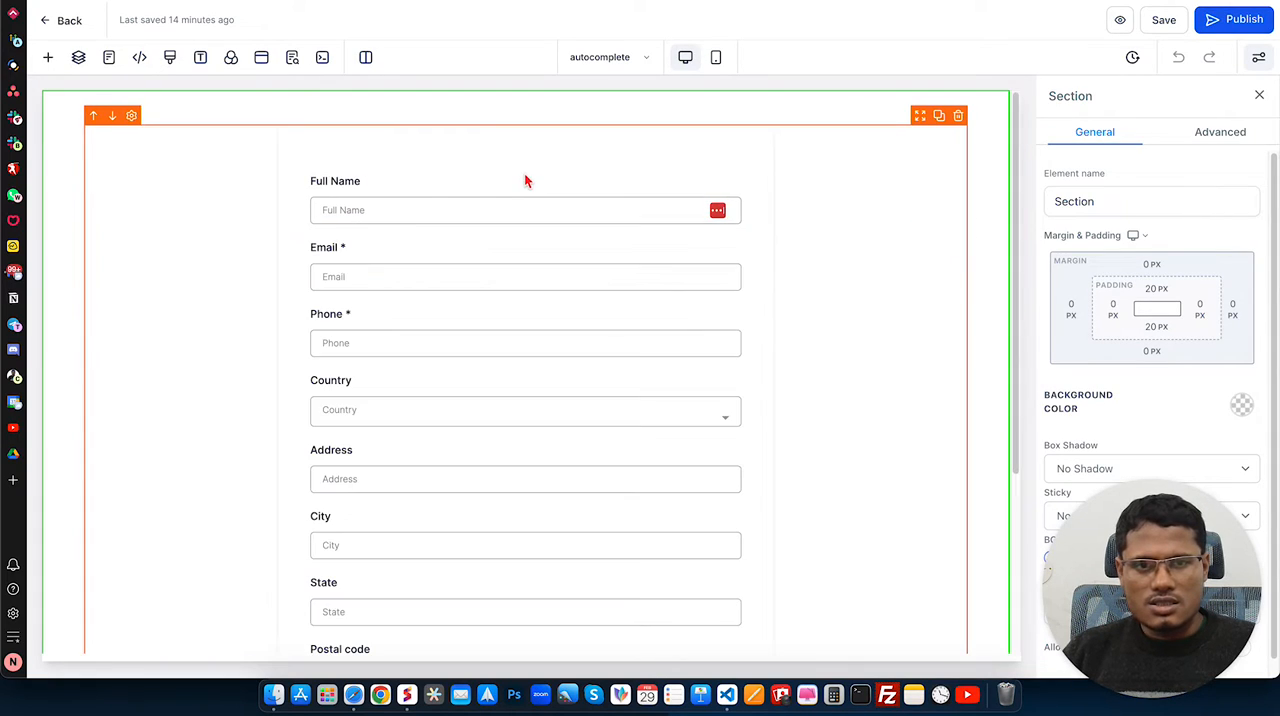
{"action": "scroll", "coordinate": [462, 313], "scroll_direction": "down", "scroll_amount": 5}
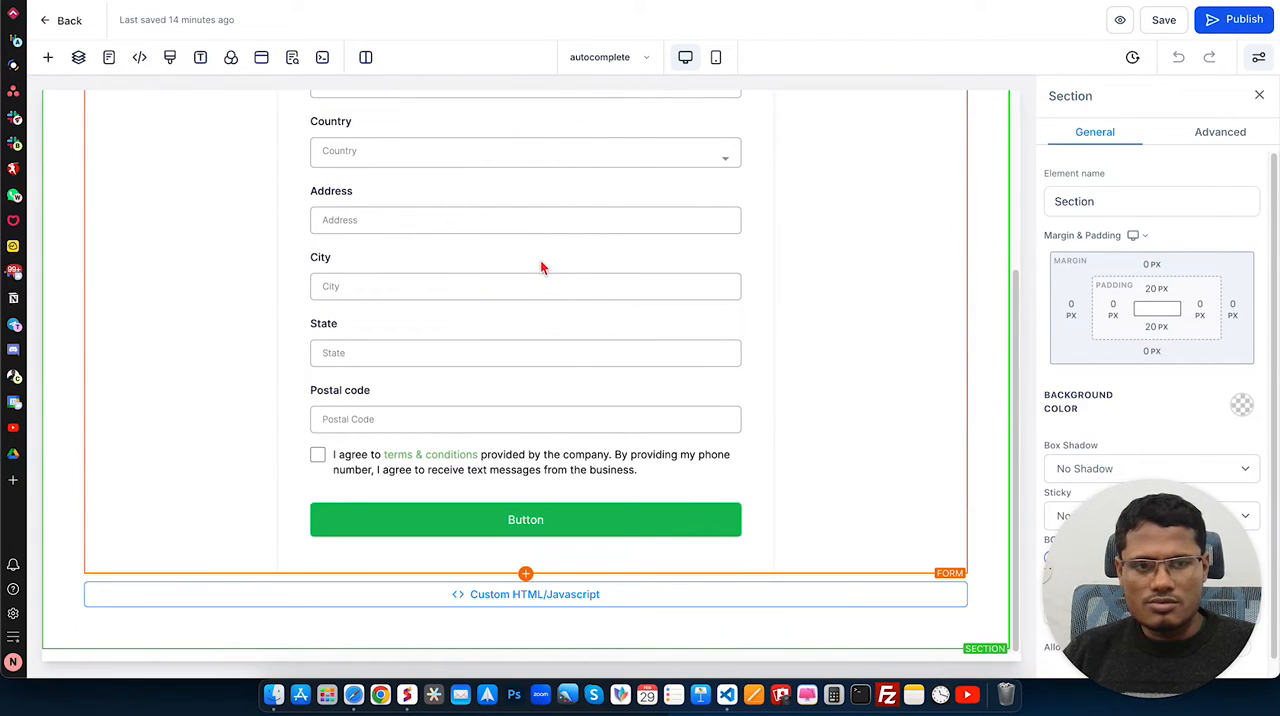
{"action": "scroll", "coordinate": [495, 262], "scroll_direction": "up", "scroll_amount": 3}
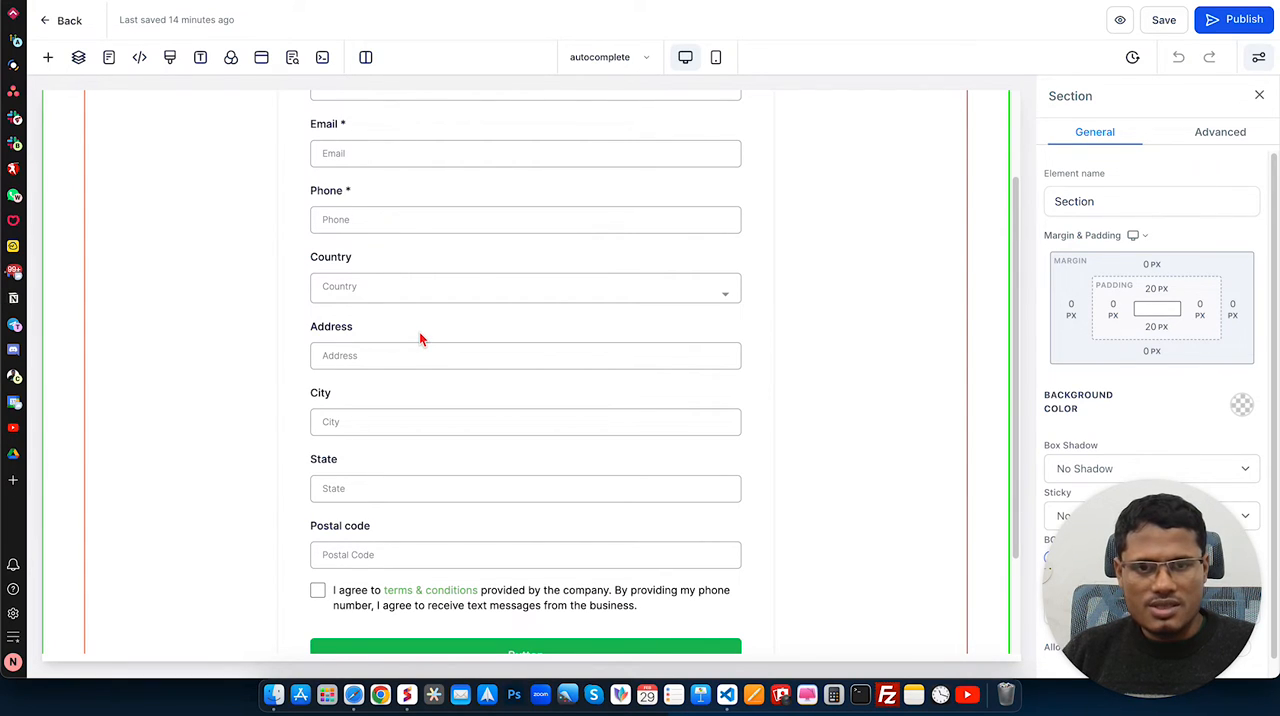
{"action": "scroll", "coordinate": [437, 371], "scroll_direction": "down", "scroll_amount": 3}
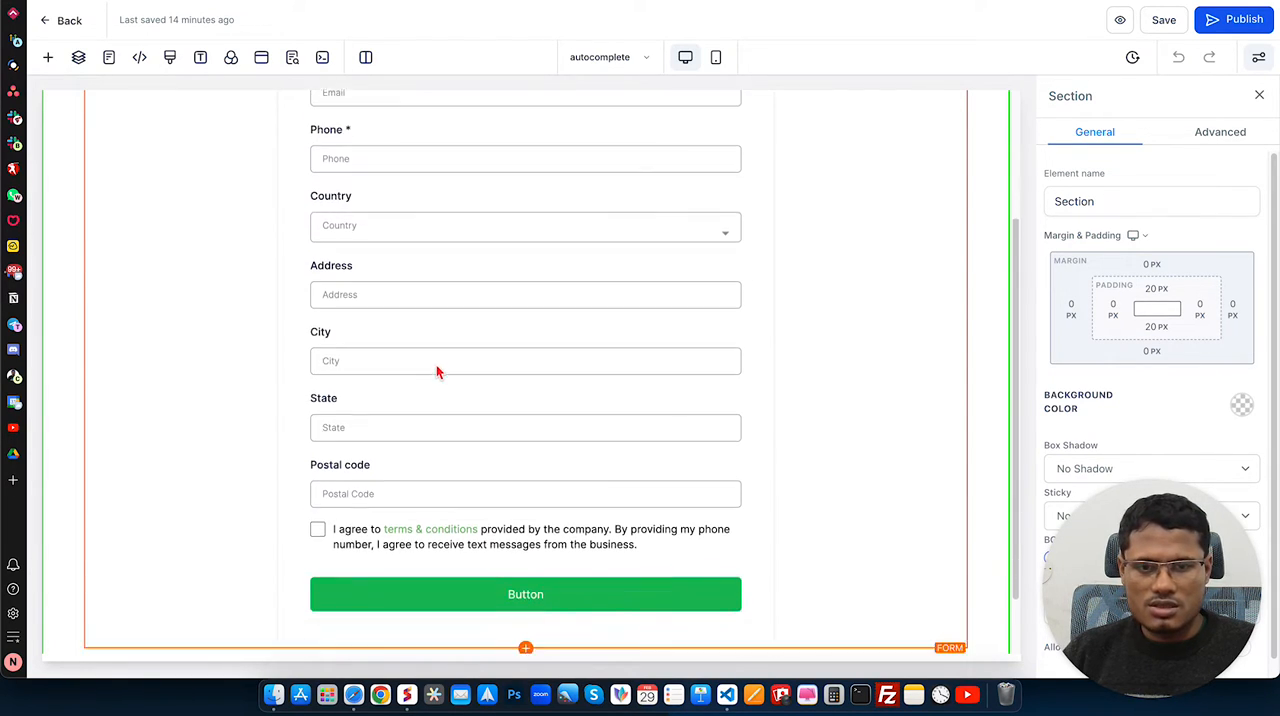
{"action": "scroll", "coordinate": [470, 315], "scroll_direction": "up", "scroll_amount": 5}
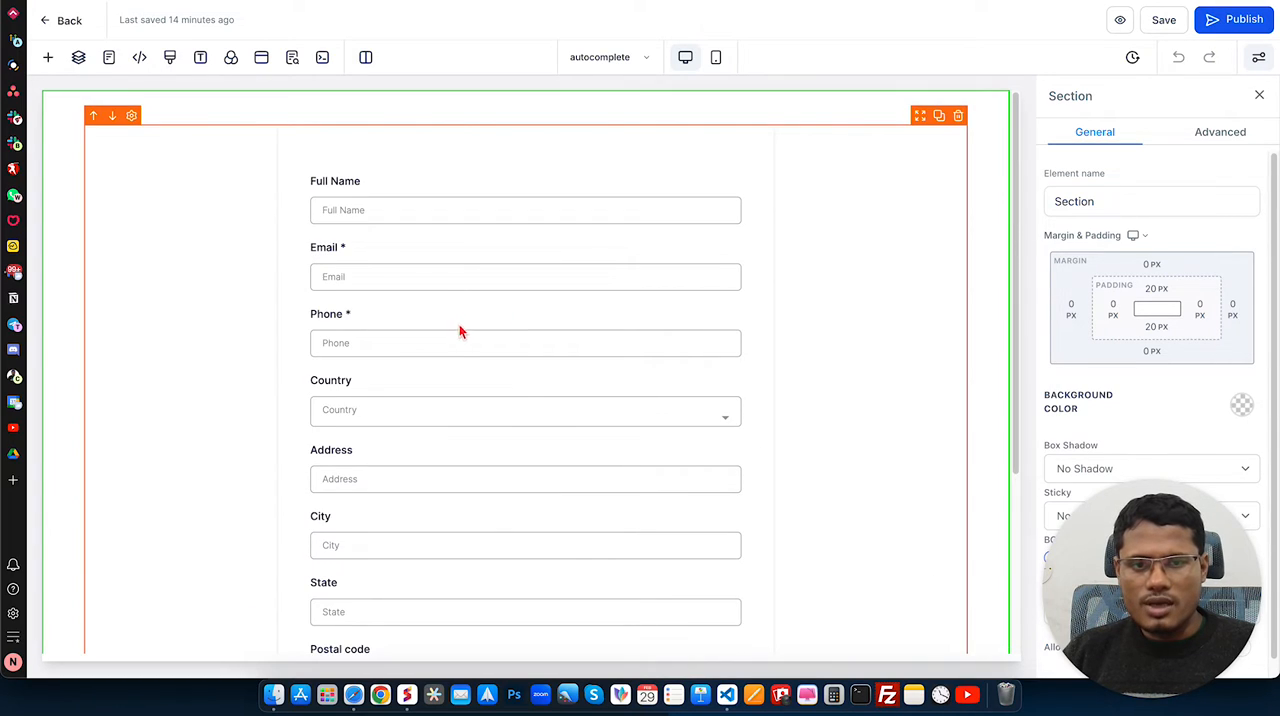
Step: View the script in the Custom HTML/Javascript element below the form down to its Google Maps call, and close it without saving
{"action": "scroll", "coordinate": [460, 326], "scroll_direction": "down", "scroll_amount": 3}
{"action": "left_click", "coordinate": [604, 597]}
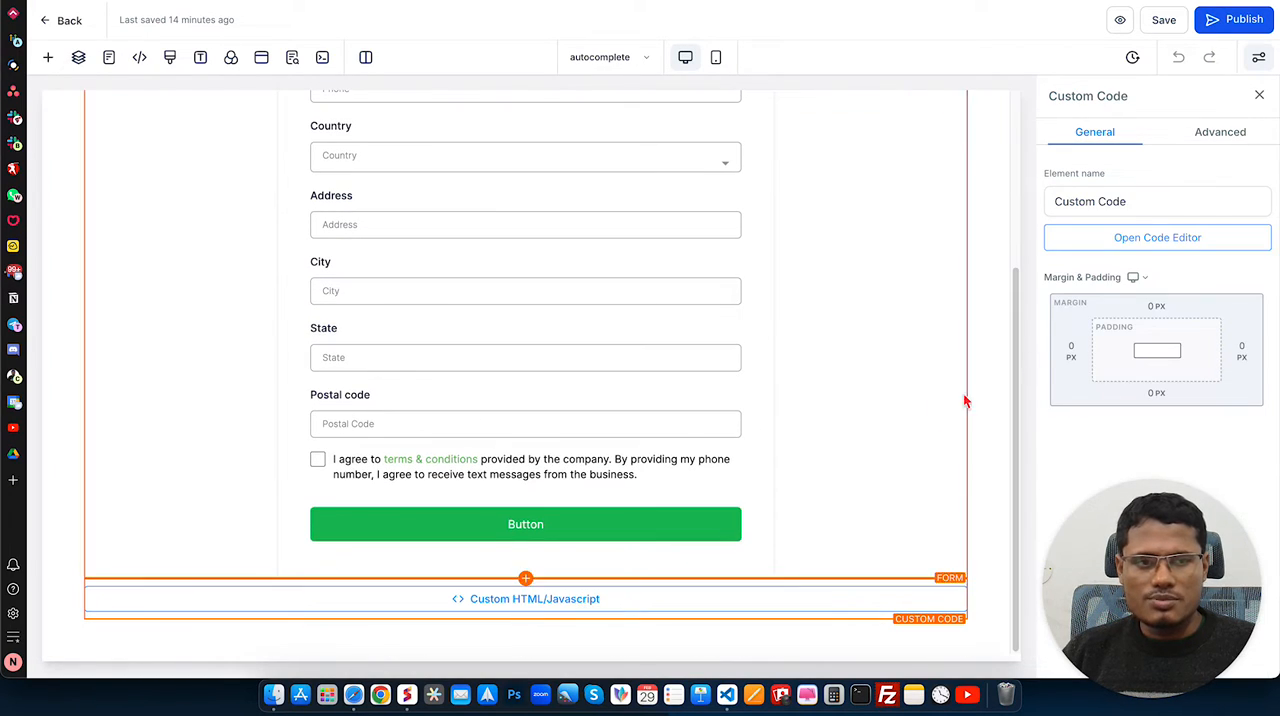
{"action": "left_click", "coordinate": [1156, 237]}
{"action": "scroll", "coordinate": [646, 400], "scroll_direction": "down", "scroll_amount": 10}
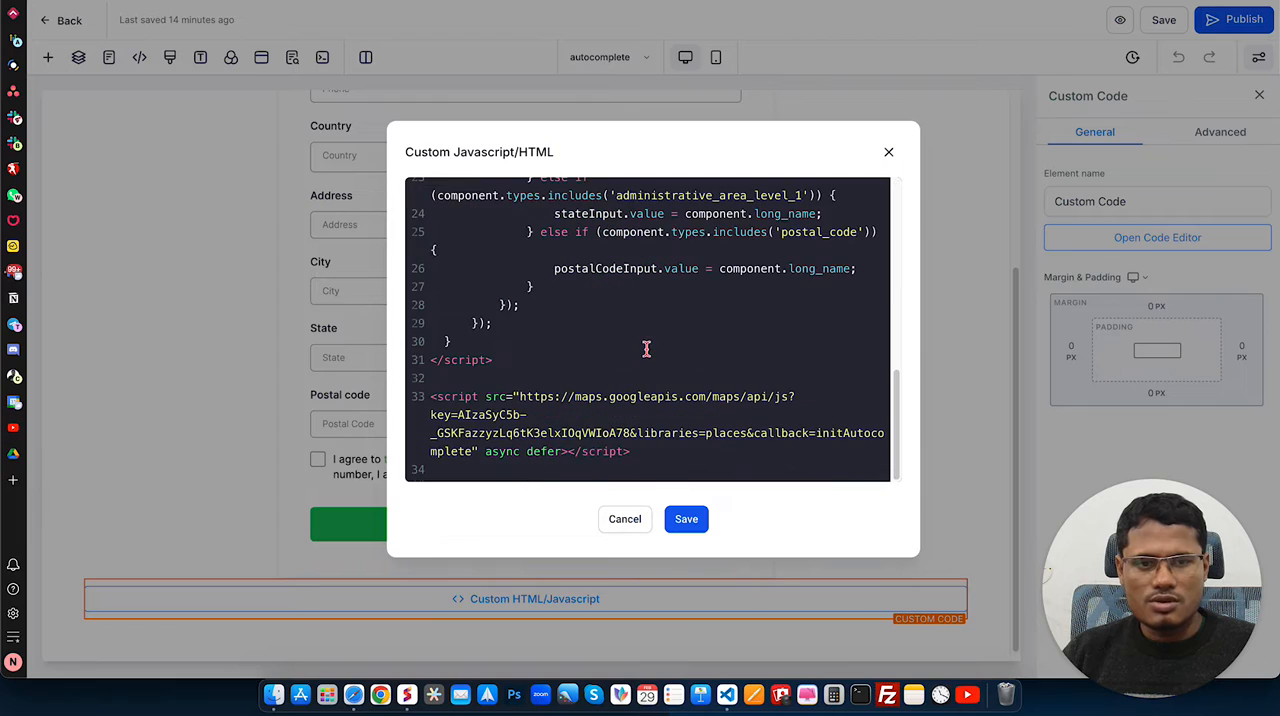
{"action": "left_click", "coordinate": [622, 528]}
{"action": "scroll", "coordinate": [556, 385], "scroll_direction": "up", "scroll_amount": 5}
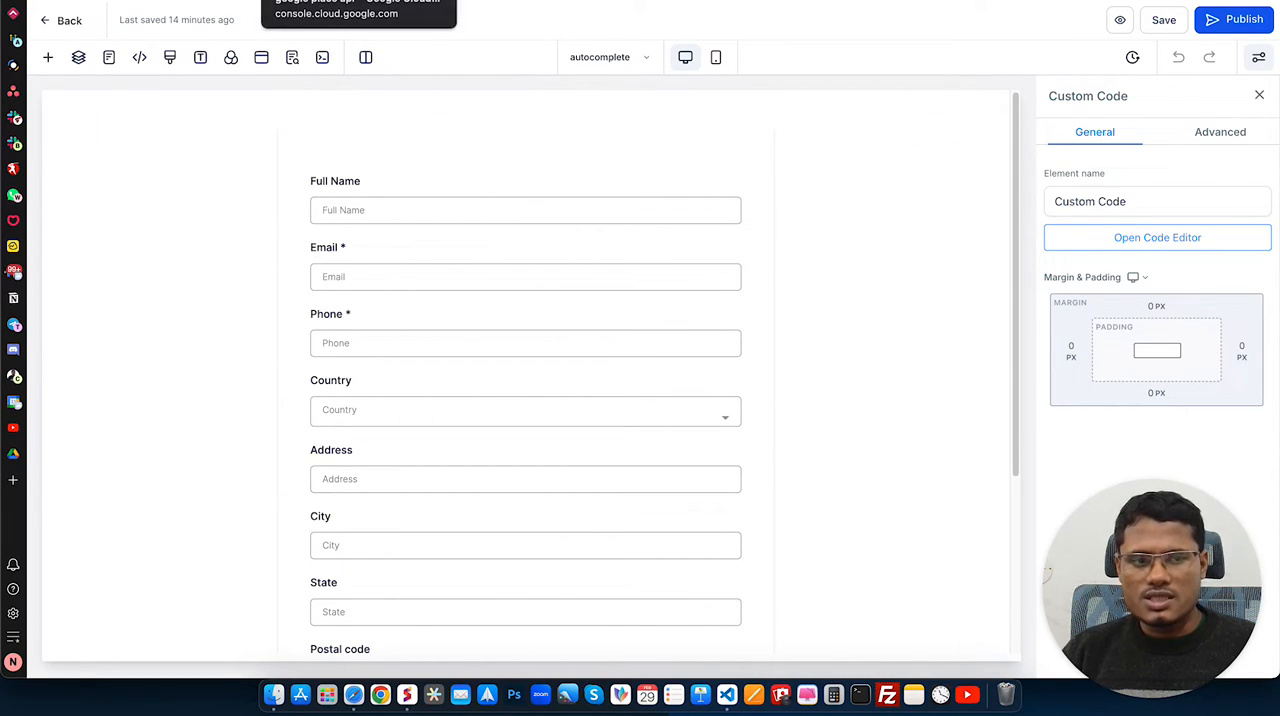
{"action": "left_click", "coordinate": [300, 1]}
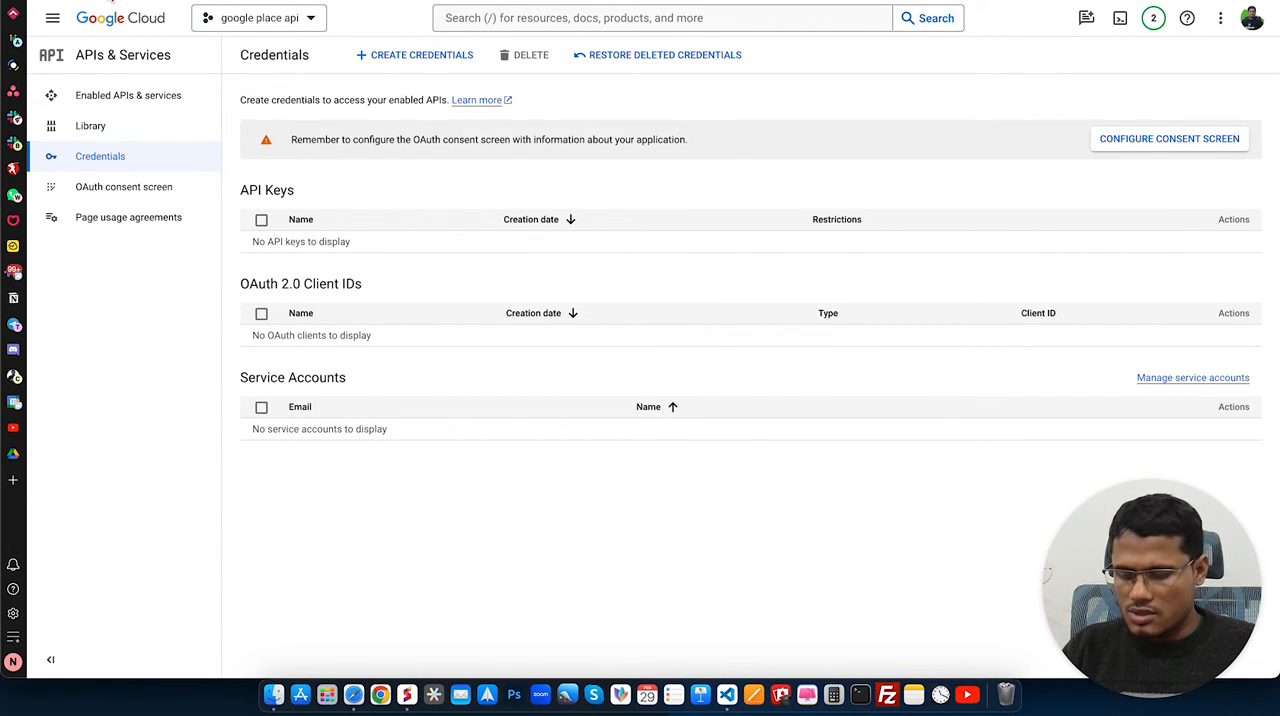
{"action": "key", "text": "super+space"}
{"action": "type", "text": "https://console.cloud.google.com/"}
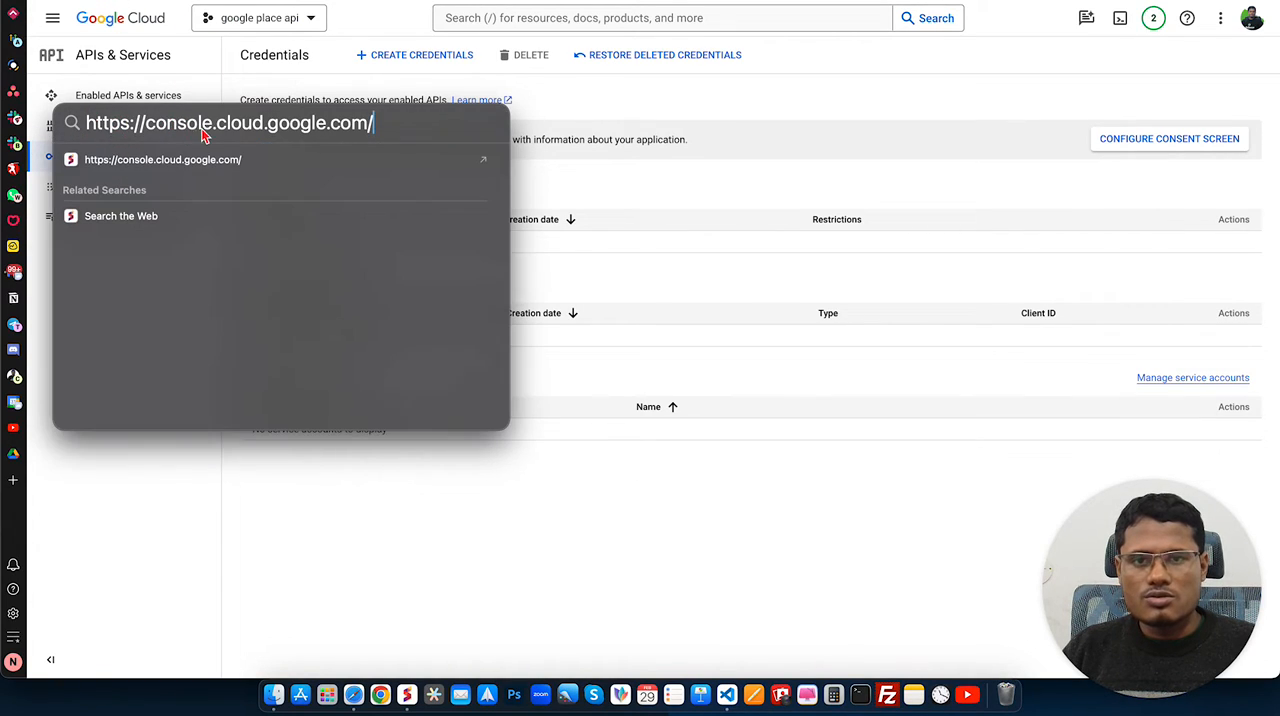
{"action": "left_click", "coordinate": [813, 82]}
{"action": "type", "text": "https://console.cloud.google.com/"}
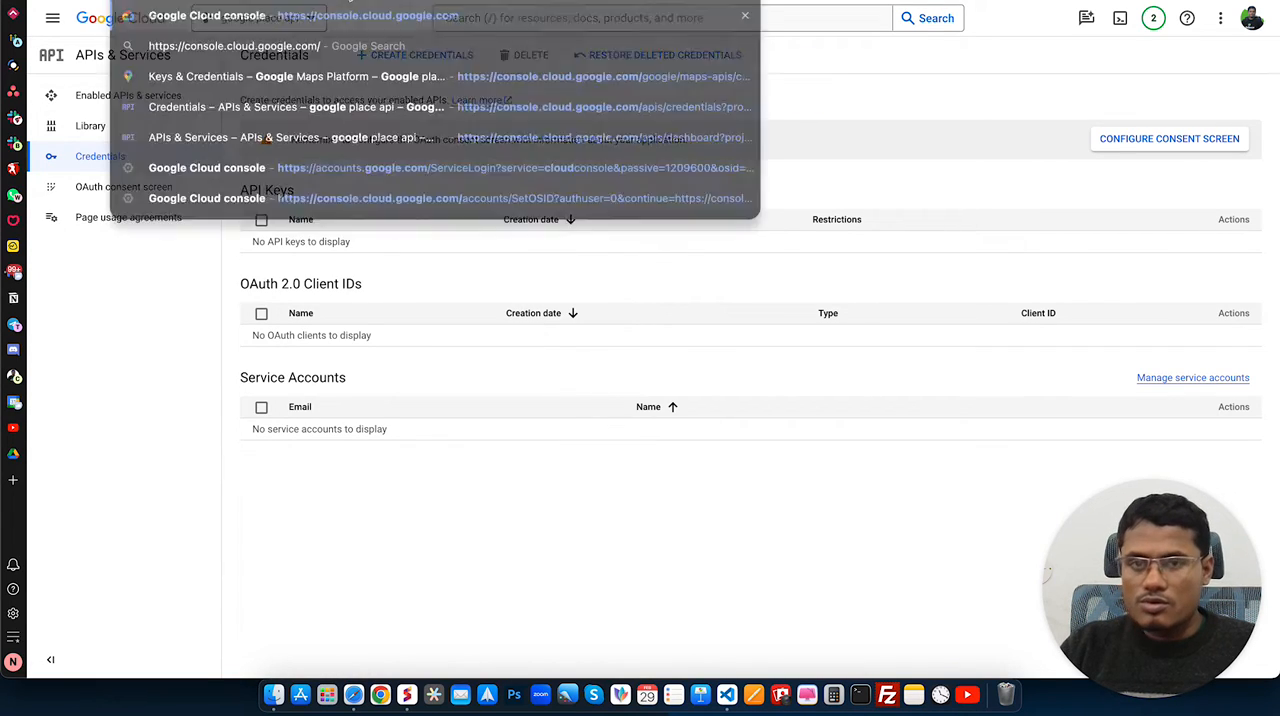
{"action": "key", "text": "Return"}
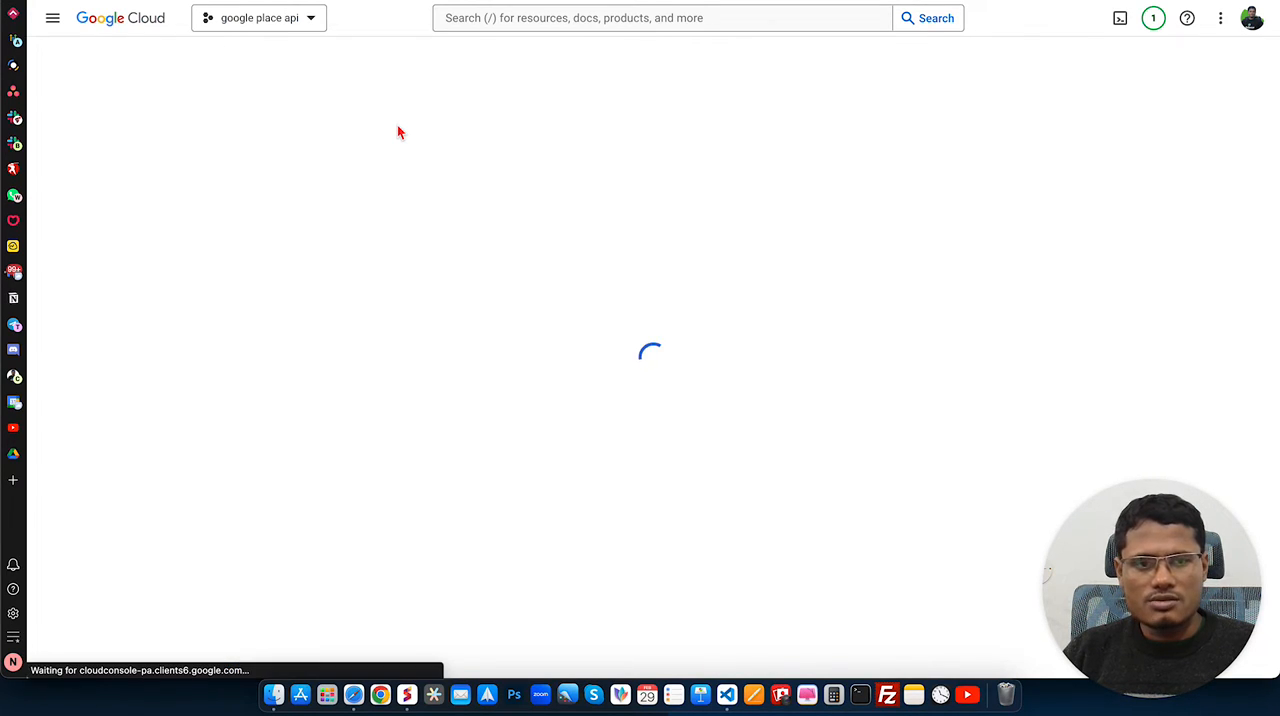
Step: Create a new project named Google places API demo with no organization, and dismiss the notifications
{"action": "left_click", "coordinate": [298, 26]}
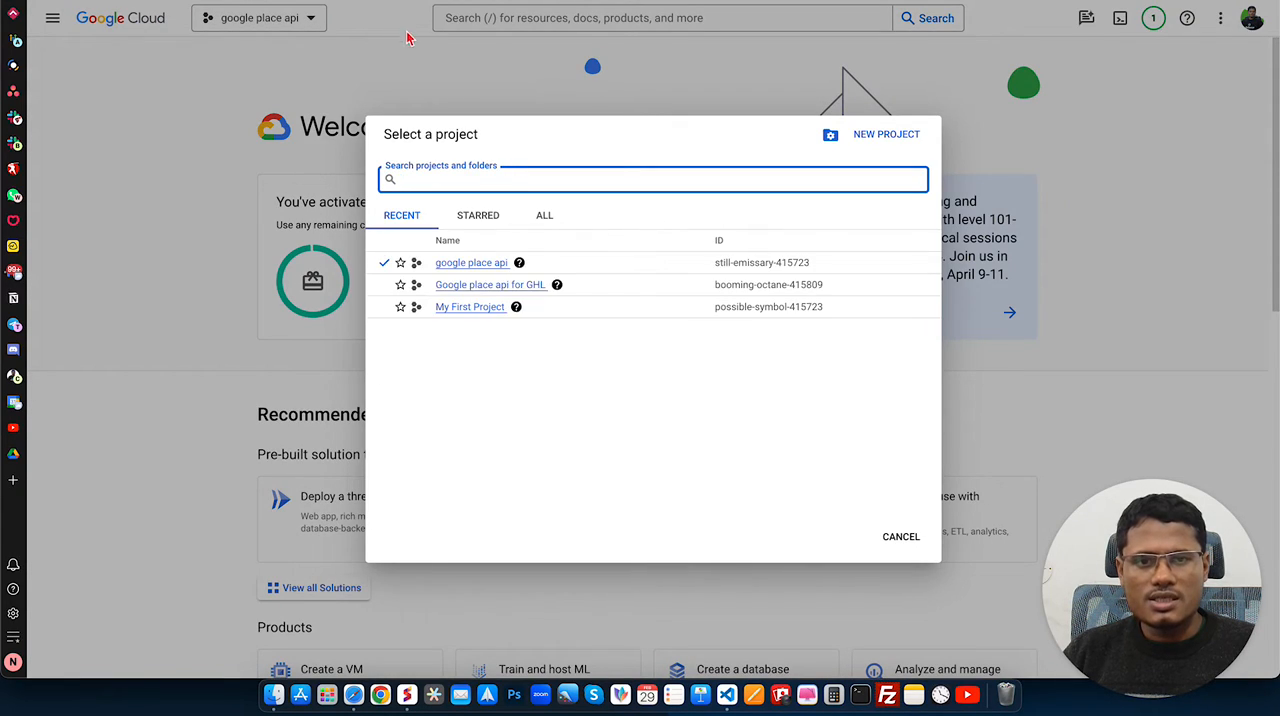
{"action": "left_click", "coordinate": [261, 33]}
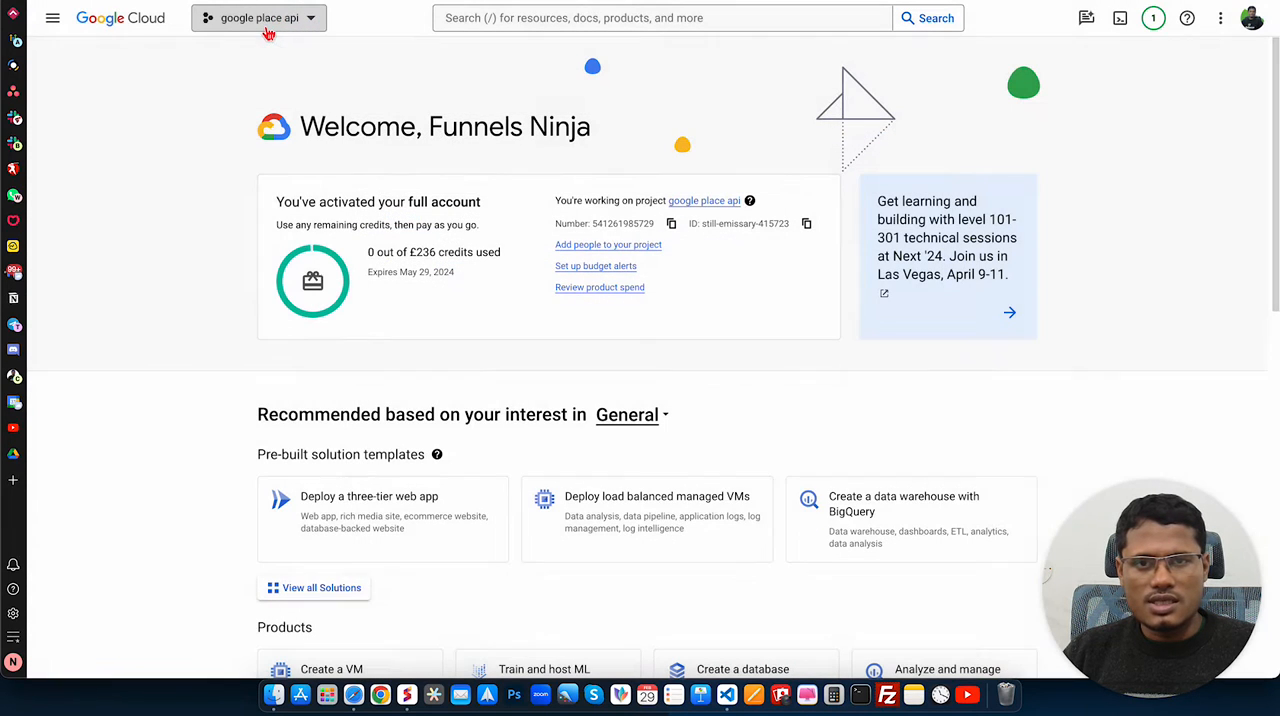
{"action": "left_click", "coordinate": [248, 32]}
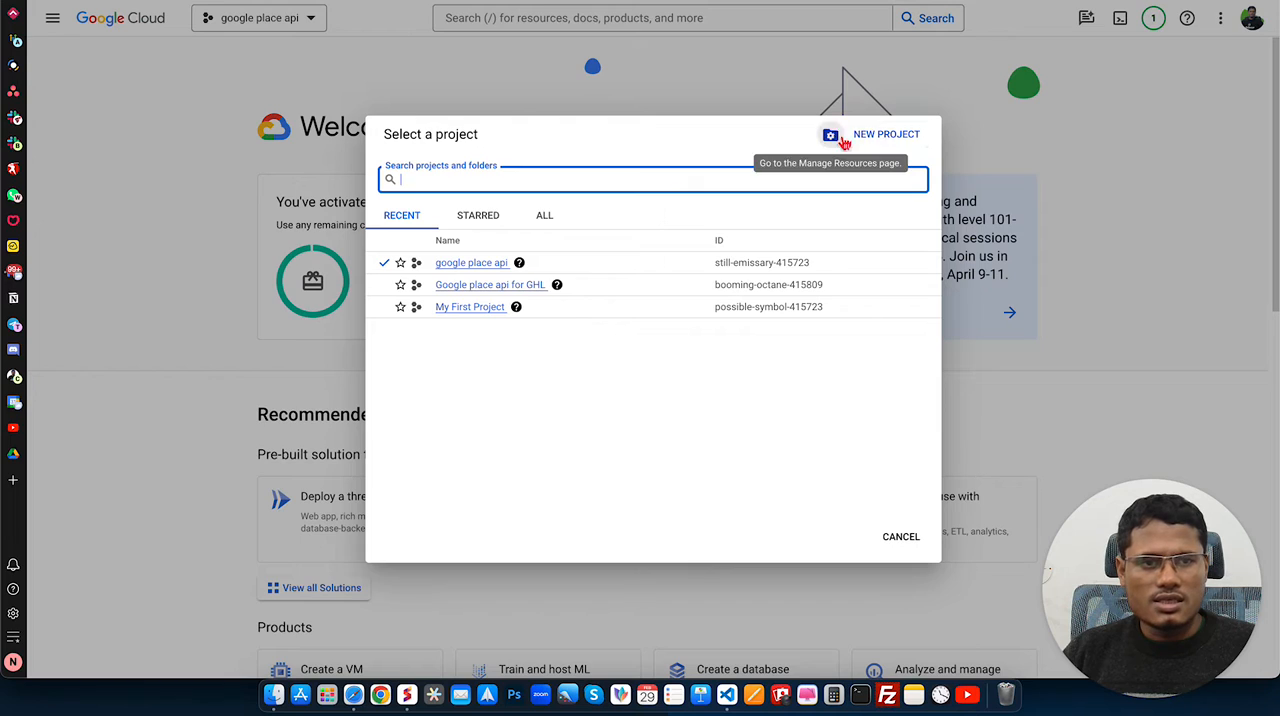
{"action": "left_click", "coordinate": [886, 139]}
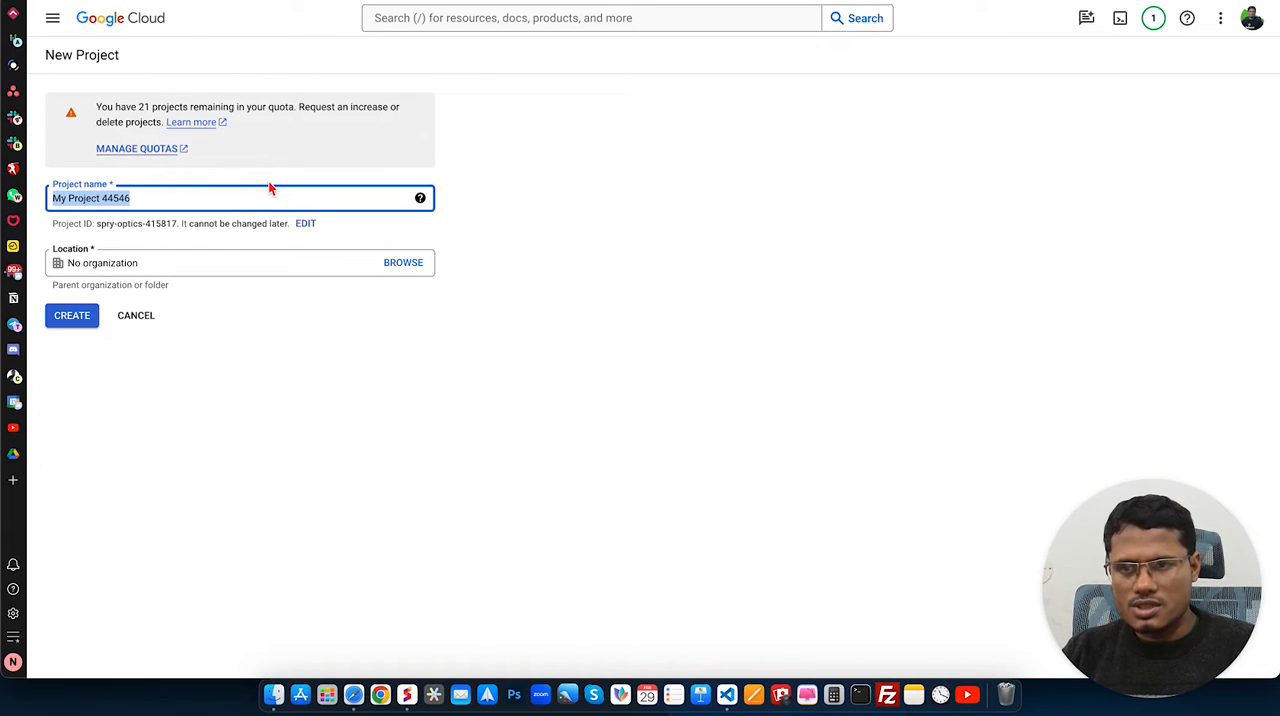
{"action": "type", "text": "Google places API demo"}
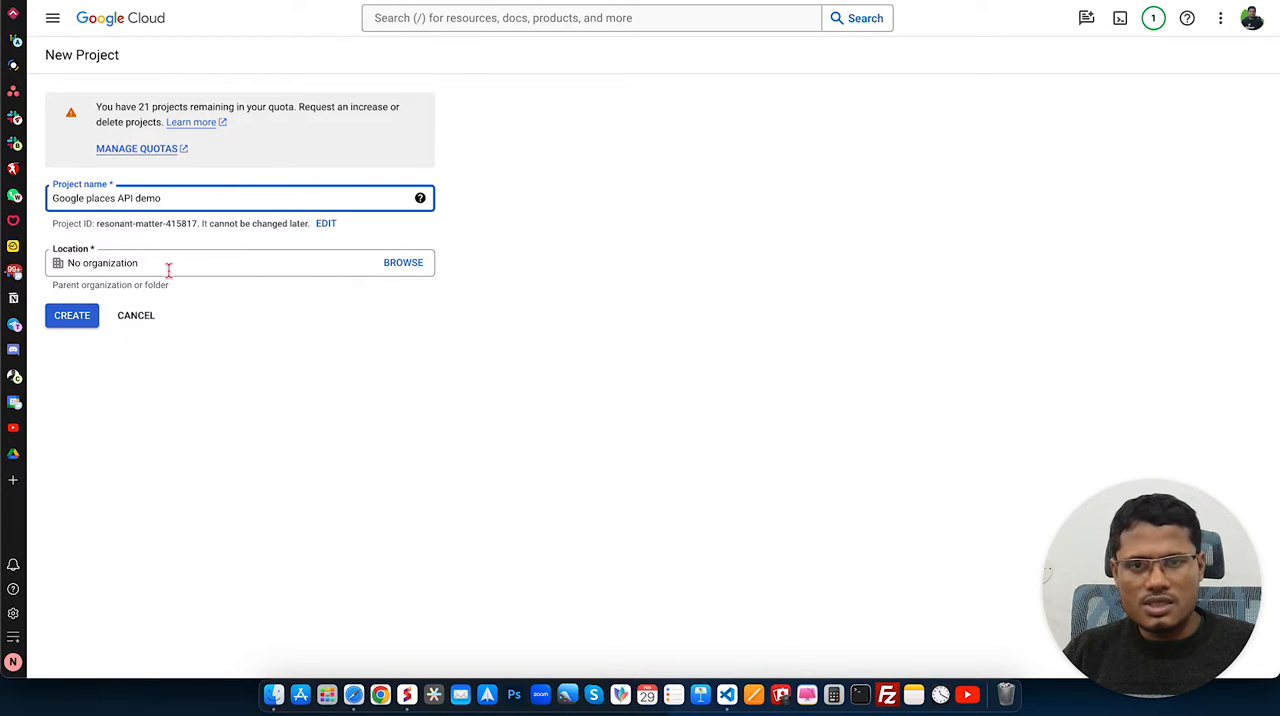
{"action": "left_click", "coordinate": [72, 316]}
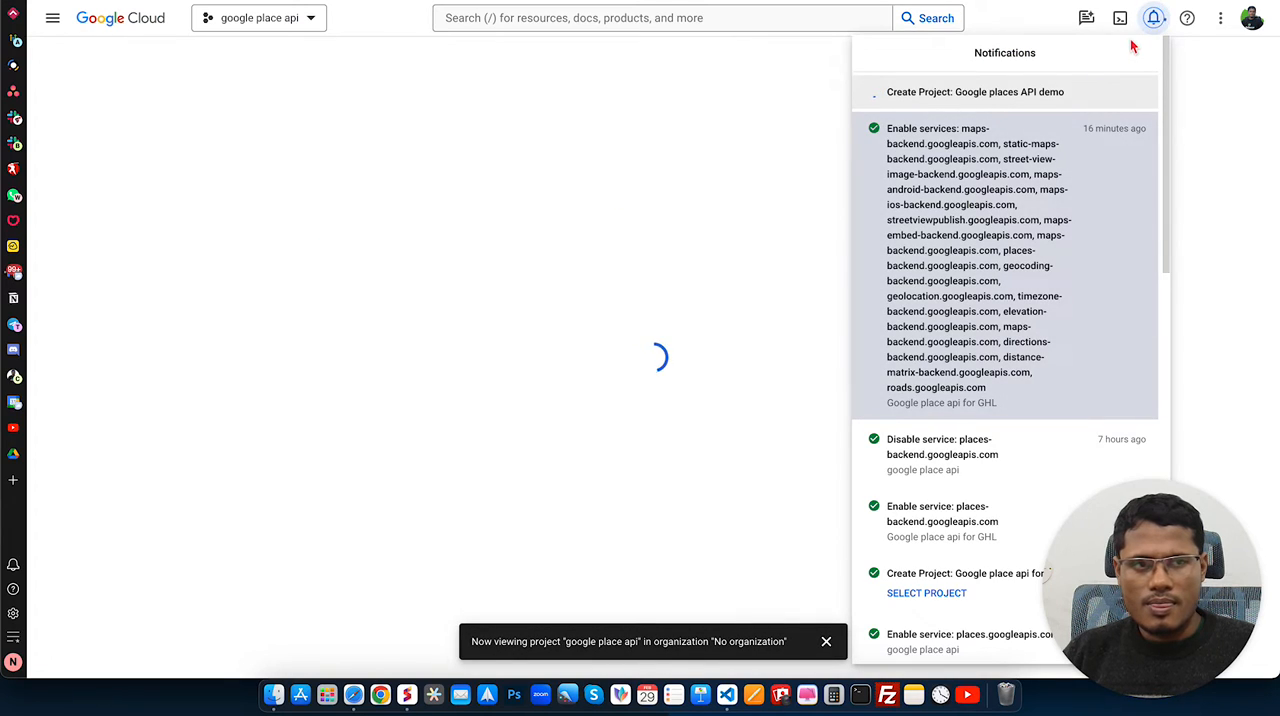
{"action": "left_click", "coordinate": [1153, 18]}
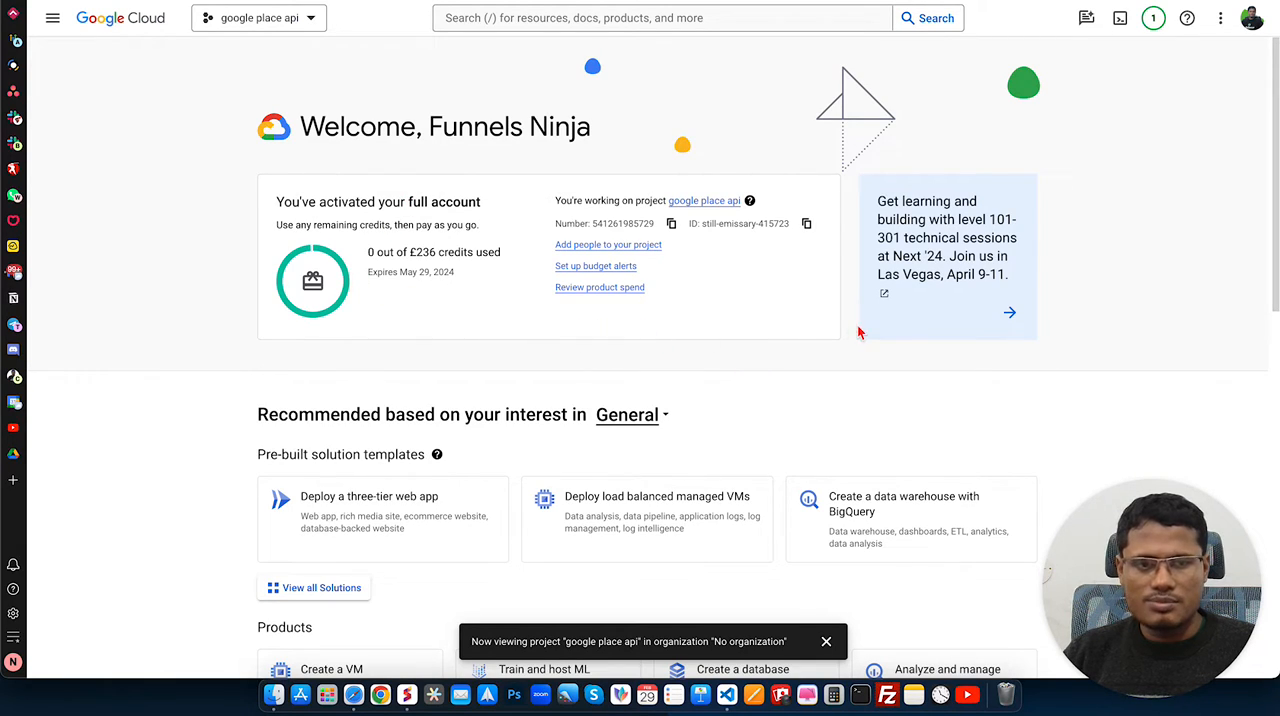
{"action": "left_click", "coordinate": [826, 636]}
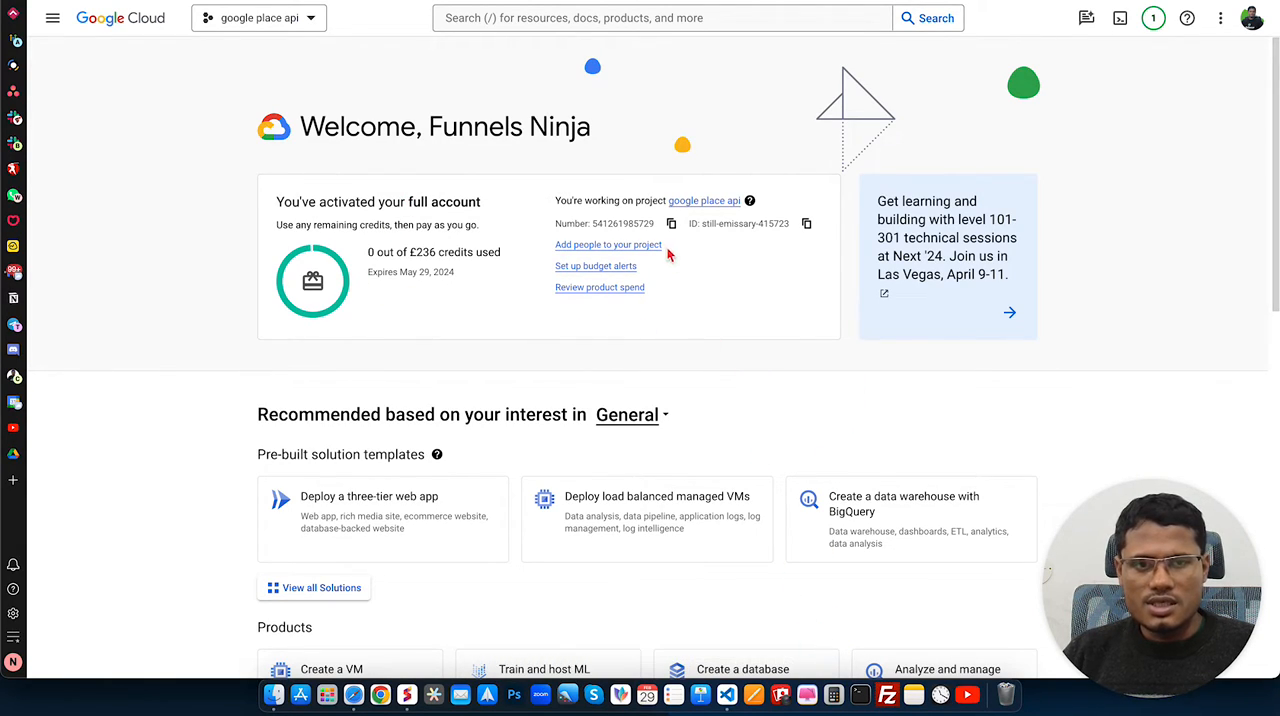
Step: Open the dashboard of the google place api project and go to its enabled APIs and services
{"action": "left_click", "coordinate": [714, 204]}
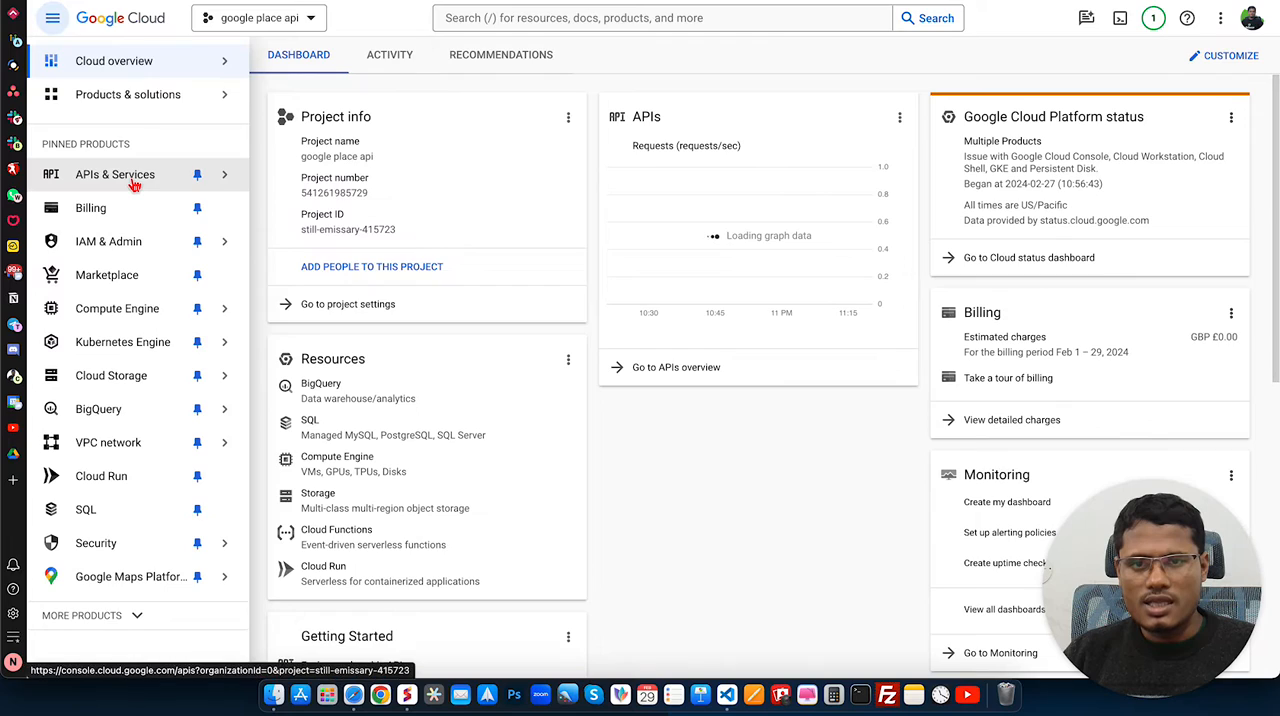
{"action": "mouse_move", "coordinate": [148, 181]}
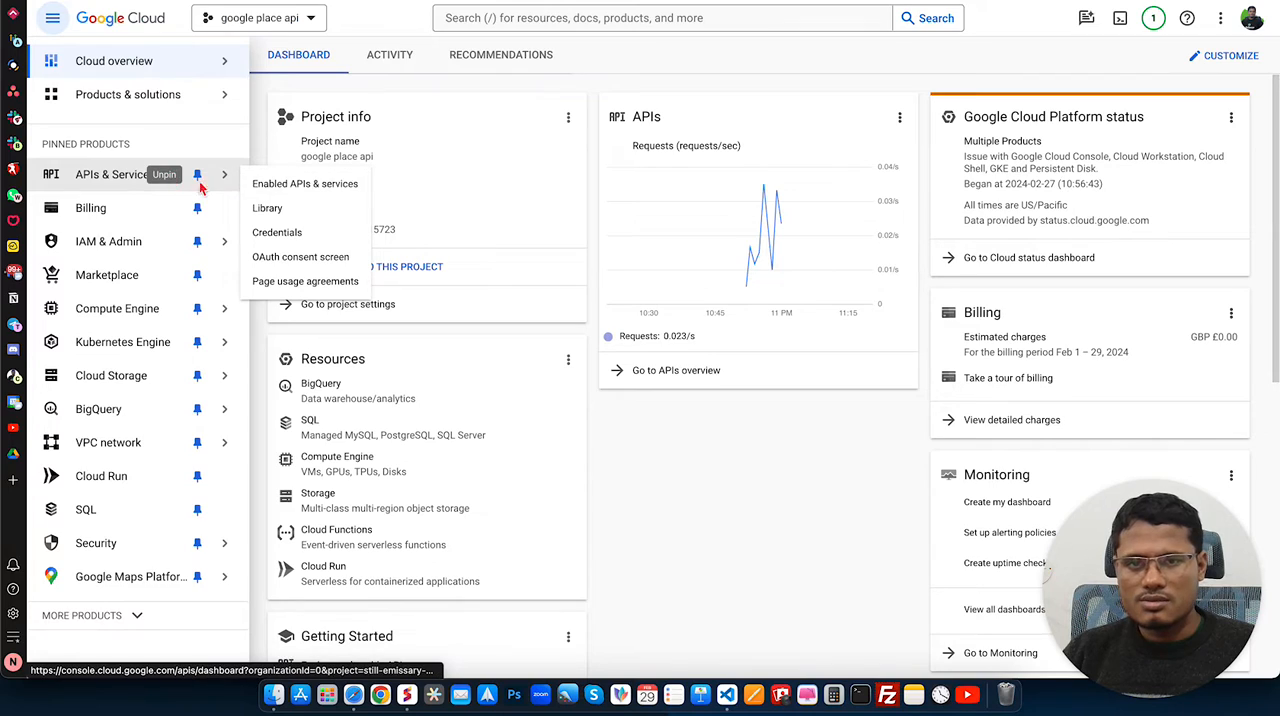
{"action": "left_click", "coordinate": [290, 187]}
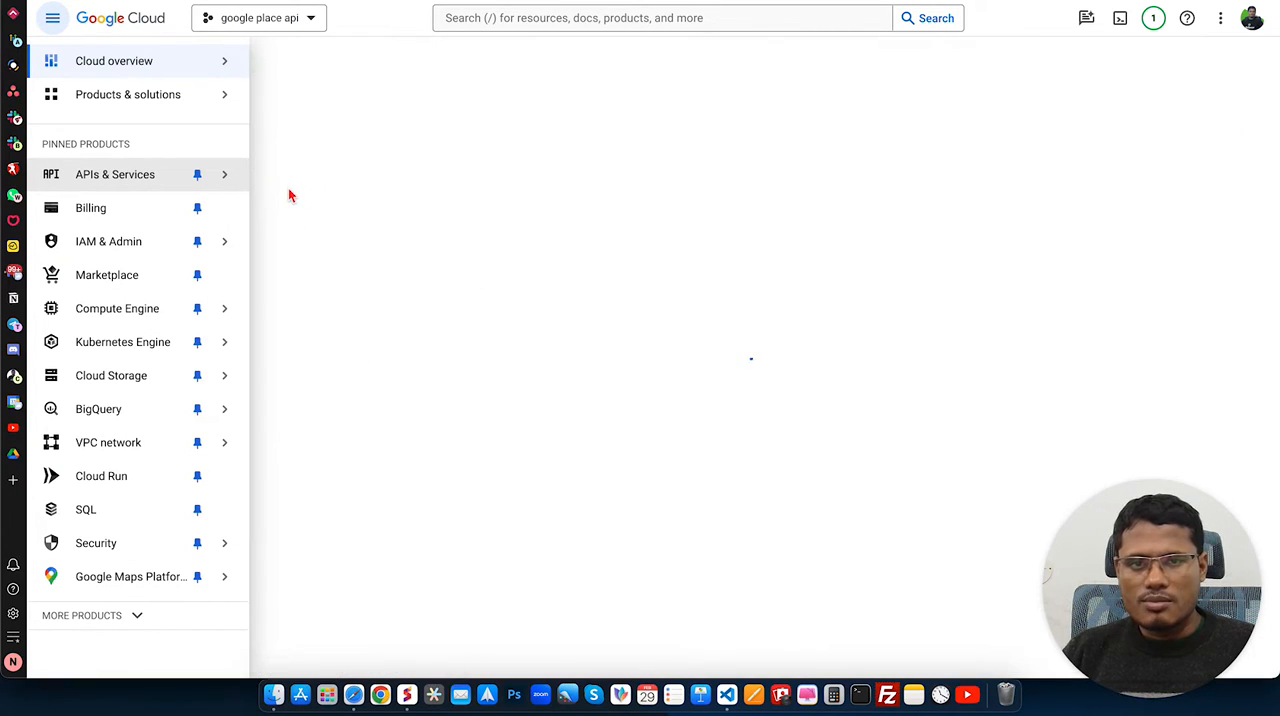
{"action": "mouse_move", "coordinate": [235, 100]}
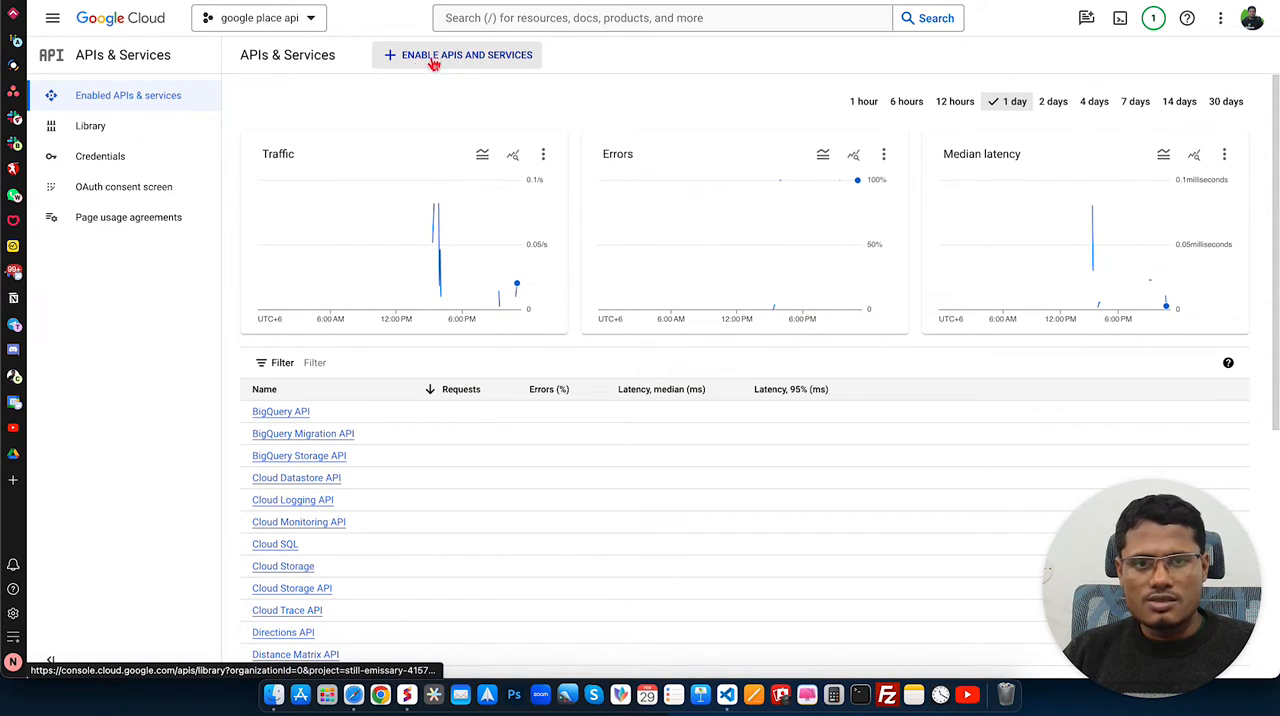
Step: Search the API Library for places api and enable the Places API
{"action": "left_click", "coordinate": [466, 60]}
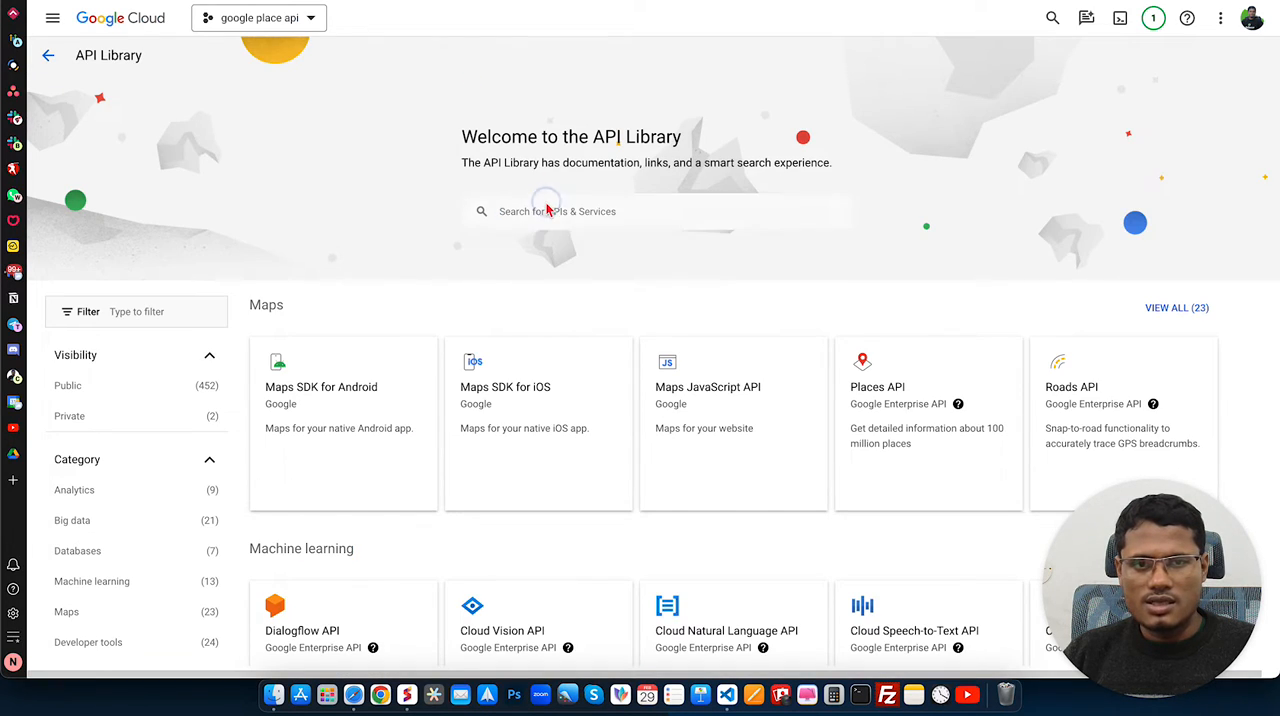
{"action": "left_click", "coordinate": [547, 209]}
{"action": "type", "text": "place"}
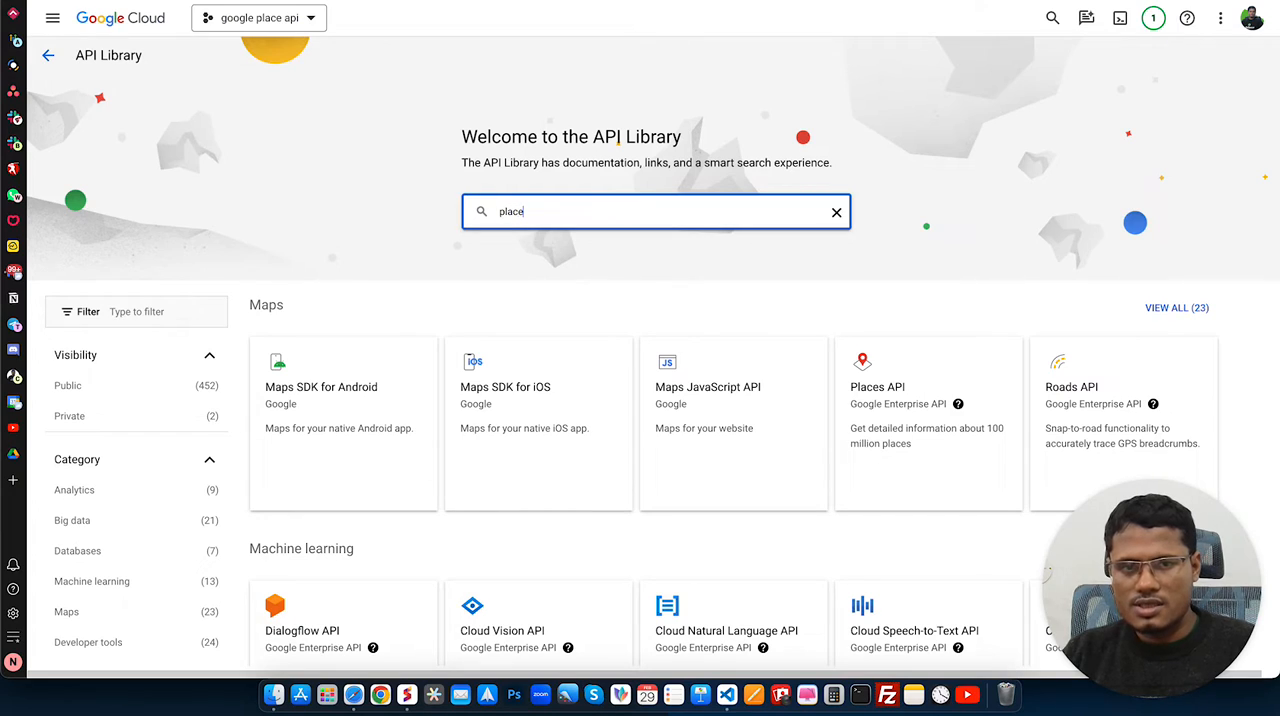
{"action": "type", "text": "s"}
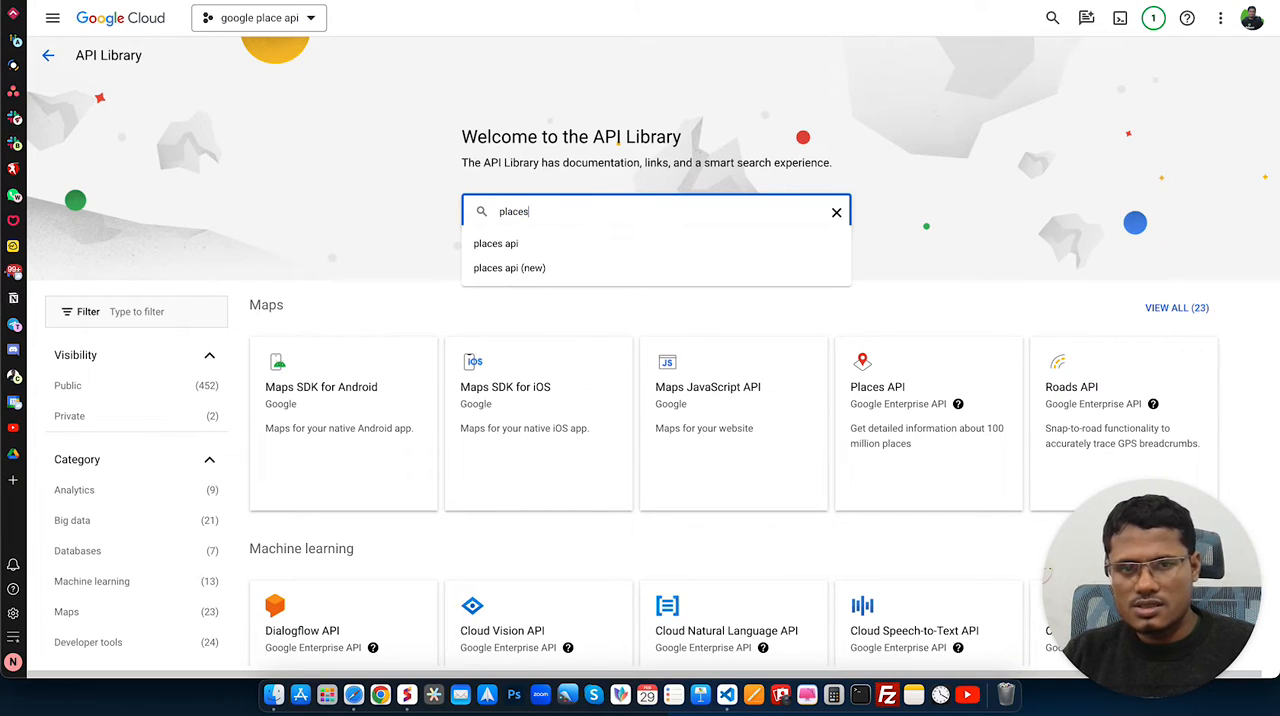
{"action": "left_click", "coordinate": [515, 244]}
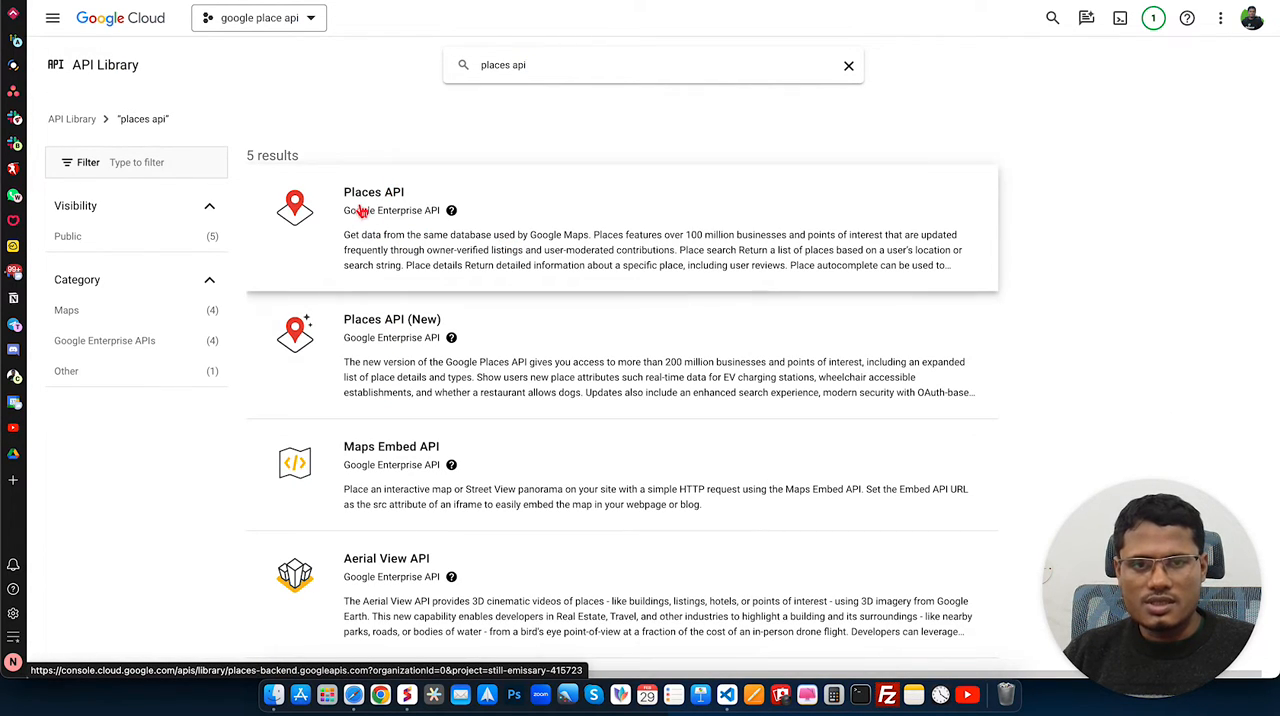
{"action": "left_click", "coordinate": [400, 220]}
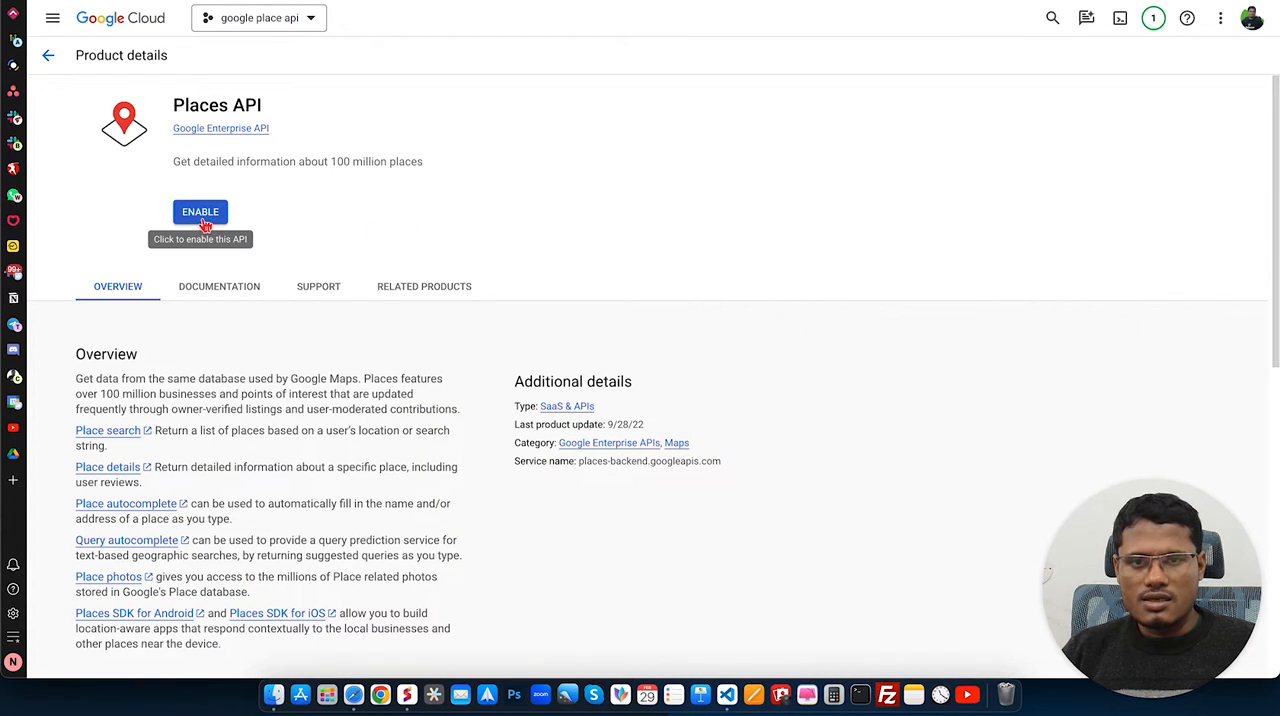
{"action": "left_click", "coordinate": [205, 214]}
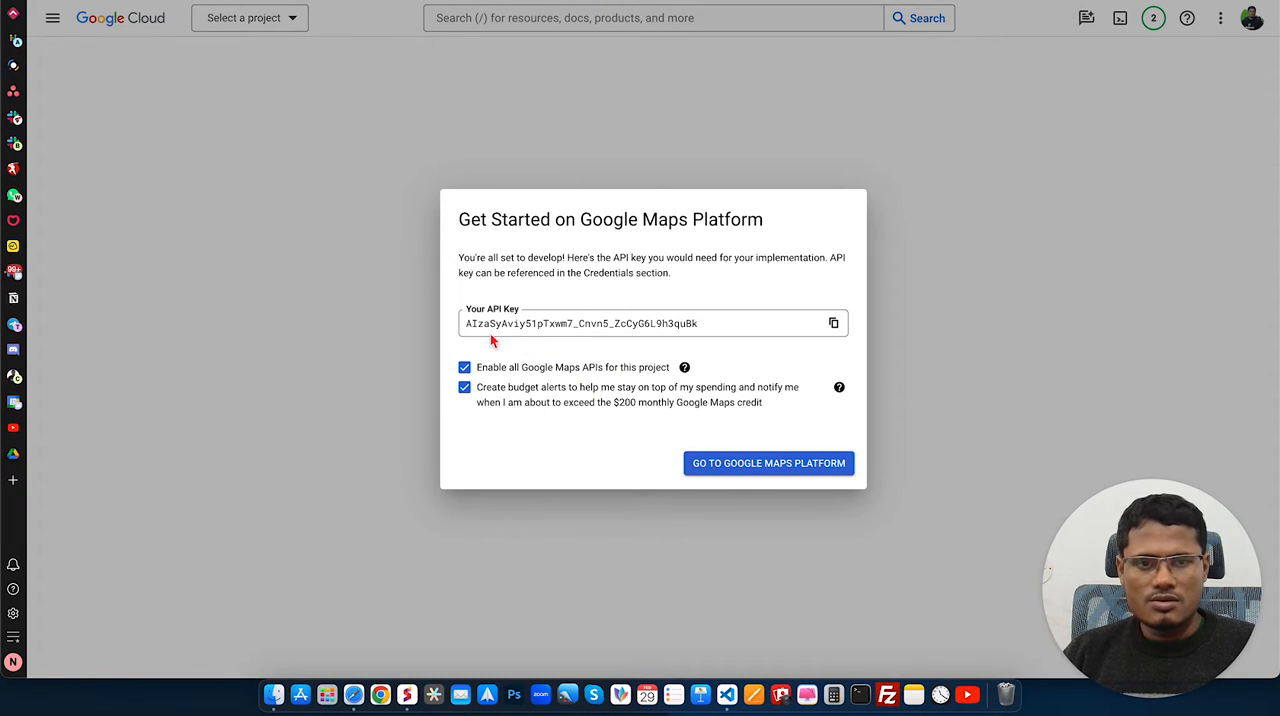
Step: Copy the generated API key and continue to Google Maps Platform, keeping all Maps APIs and budget alerts enabled
{"action": "left_click", "coordinate": [834, 326]}
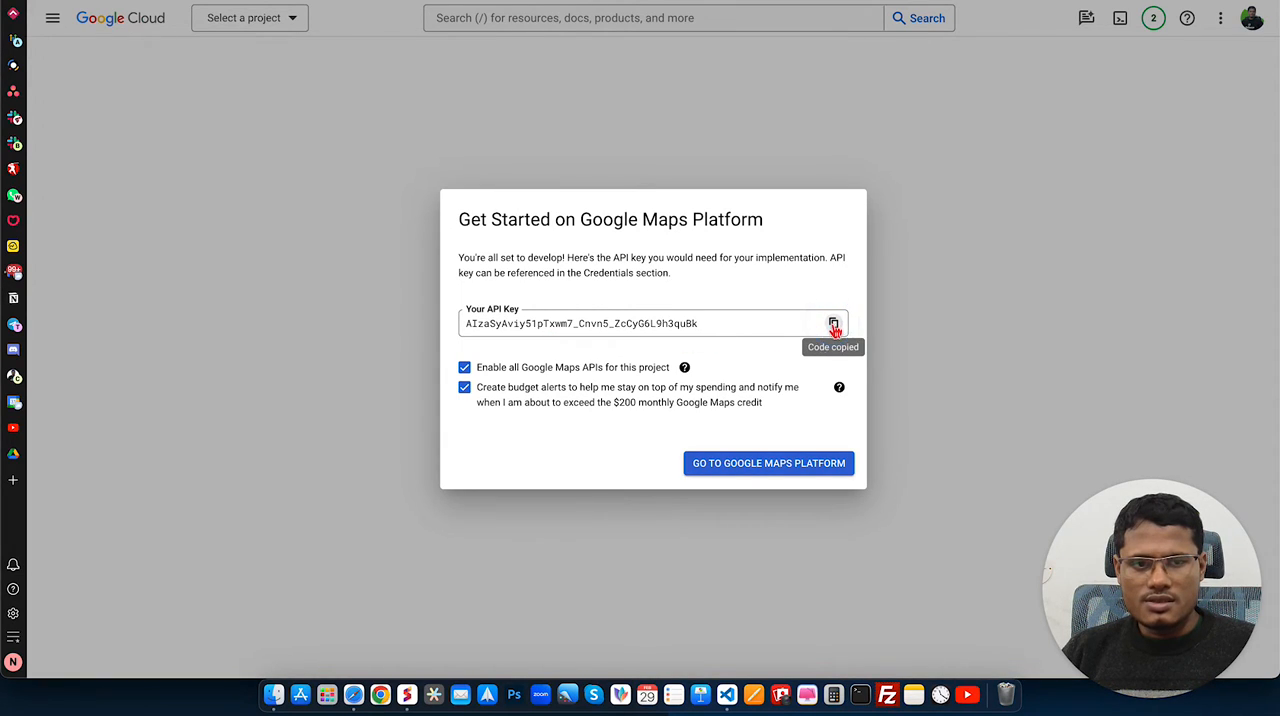
{"action": "left_click", "coordinate": [770, 474]}
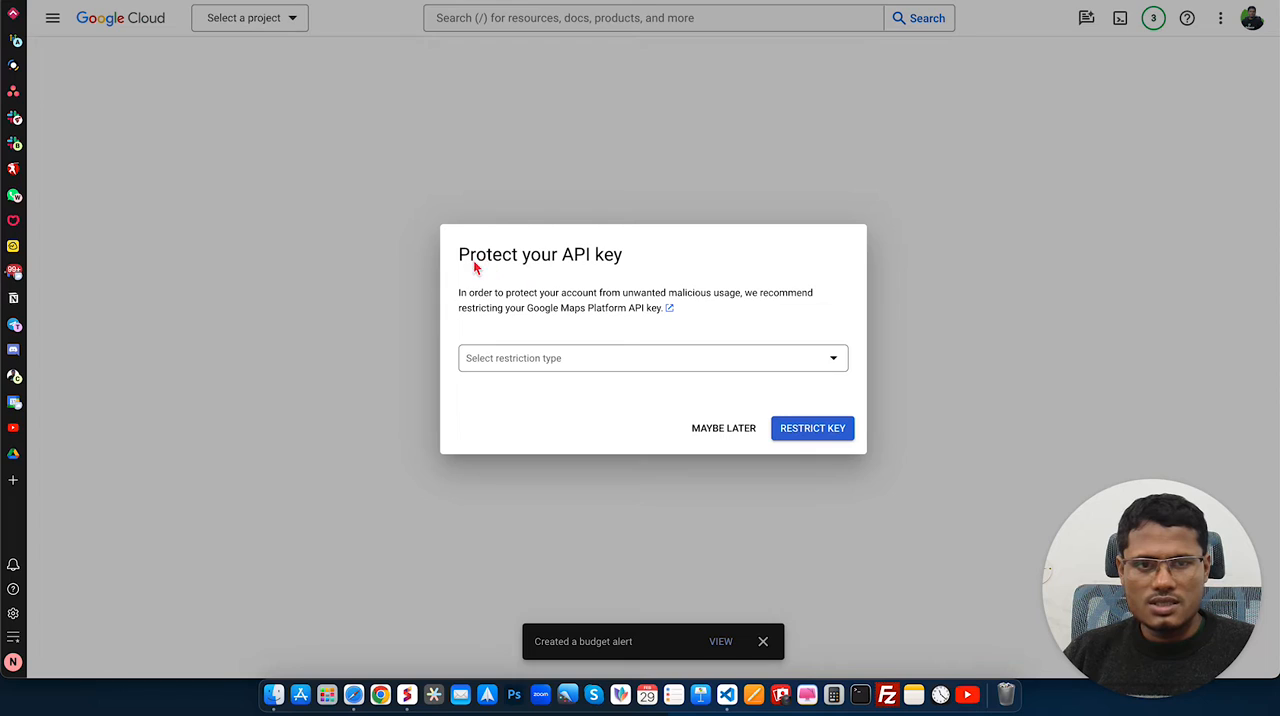
Step: Restrict the API key to HTTP referrers (web sites) with ghlsaaskits.com as the referrer
{"action": "left_click", "coordinate": [557, 359]}
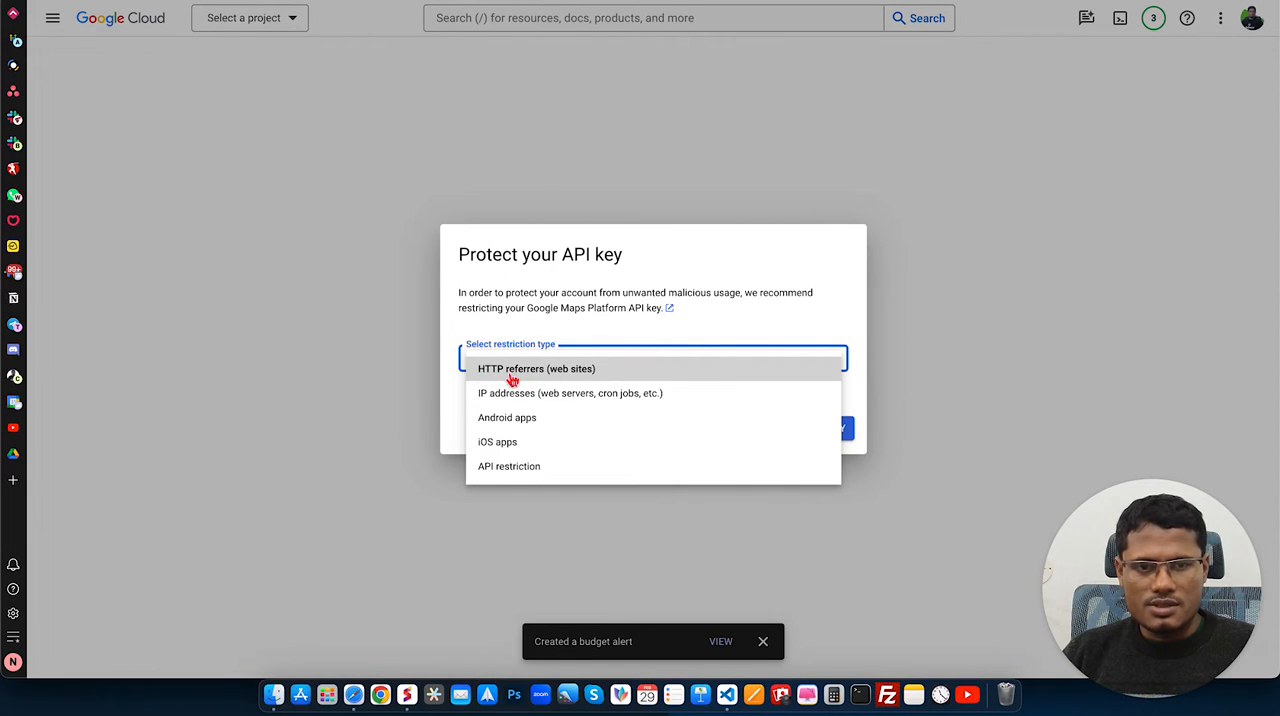
{"action": "left_click", "coordinate": [522, 373]}
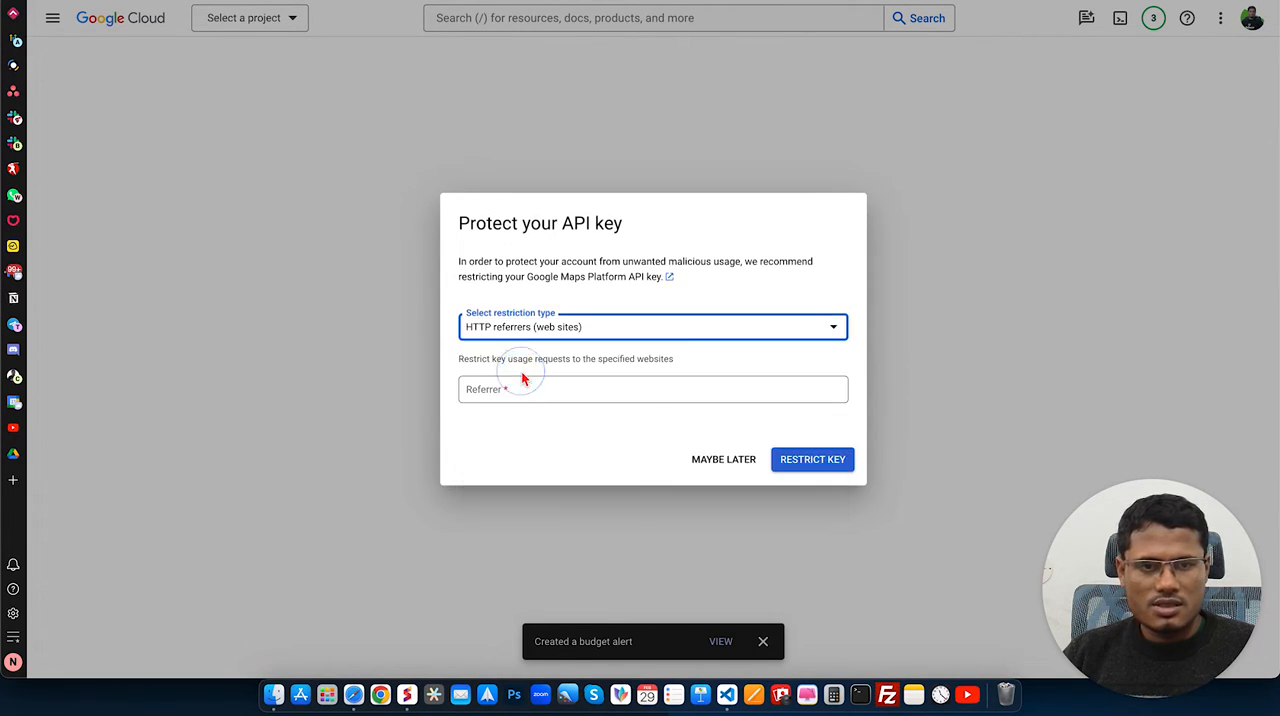
{"action": "left_click", "coordinate": [501, 390]}
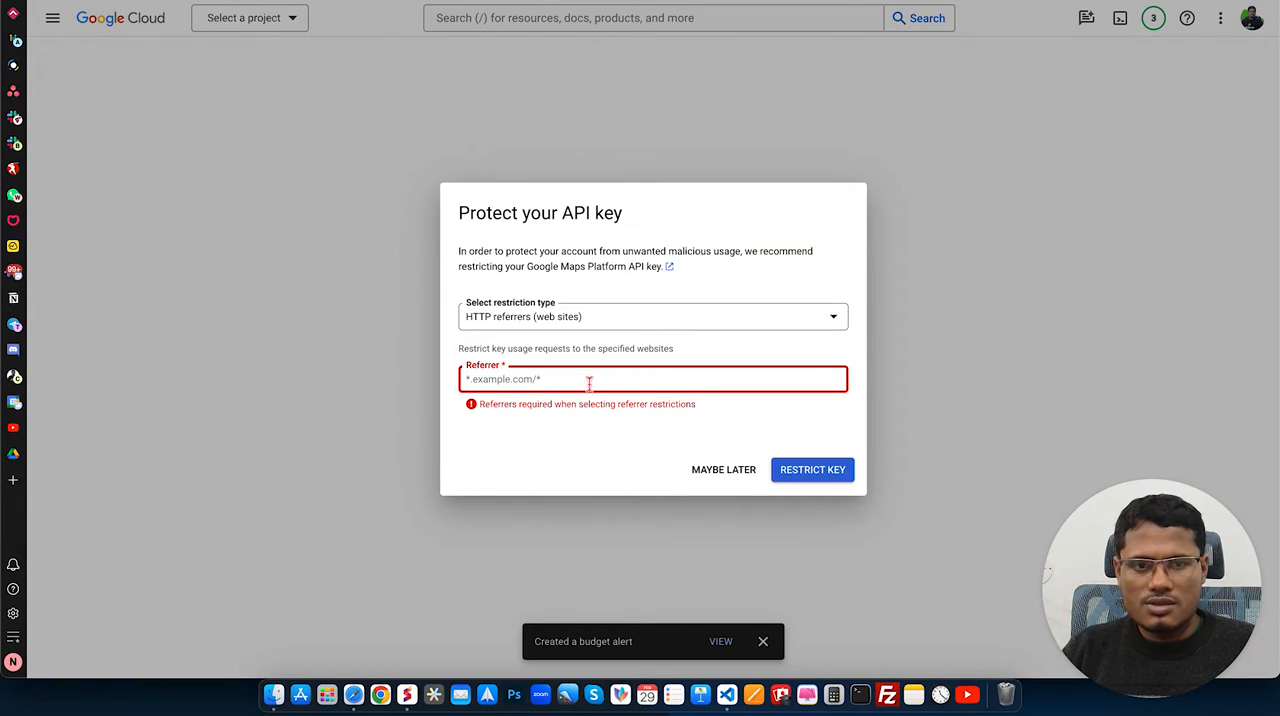
{"action": "key", "text": "super+v"}
{"action": "key", "text": "BackSpace"}
{"action": "key", "text": "BackSpace"}
{"action": "key", "text": "BackSpace"}
{"action": "key", "text": "BackSpace"}
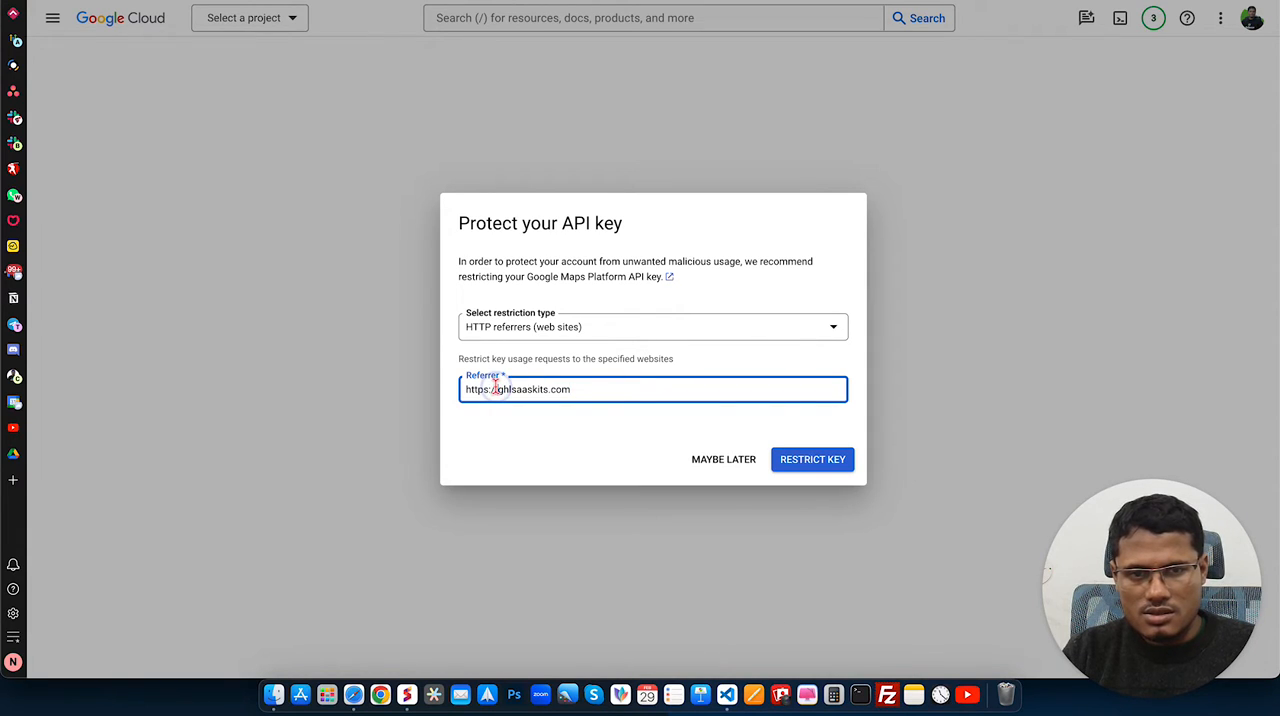
{"action": "key", "text": "BackSpace"}
{"action": "left_click", "coordinate": [467, 389]}
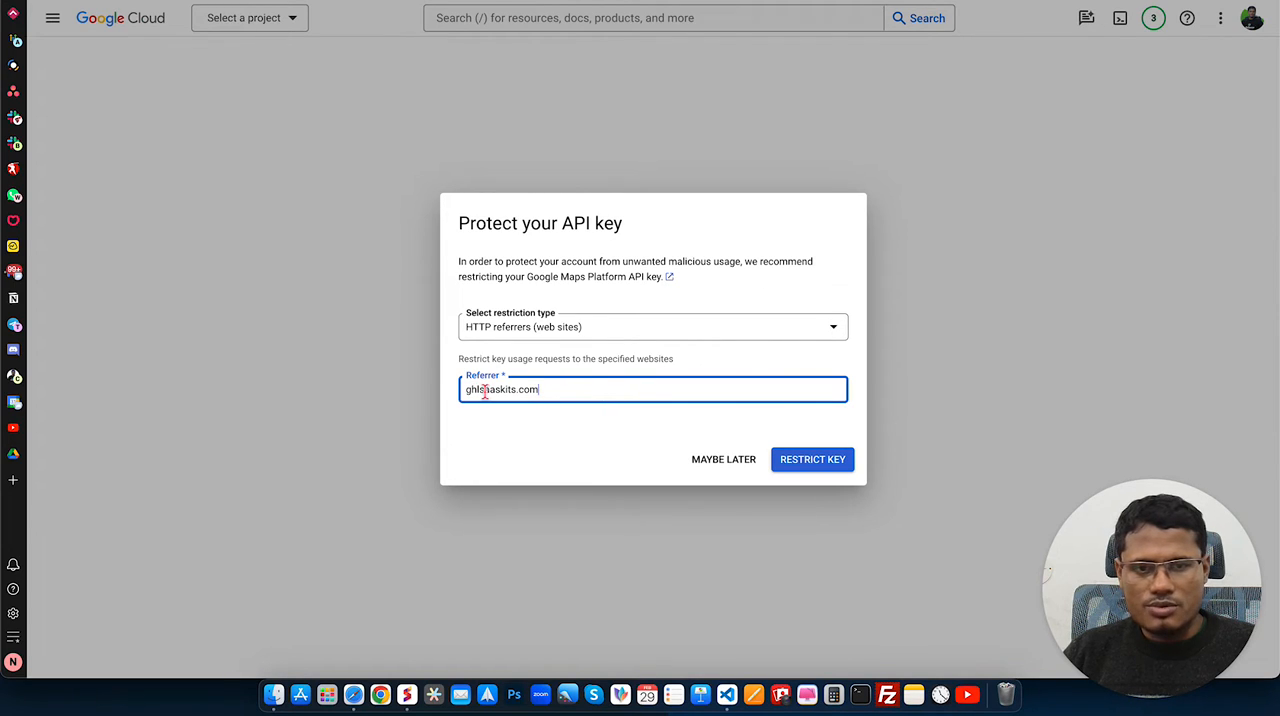
{"action": "left_click", "coordinate": [535, 414]}
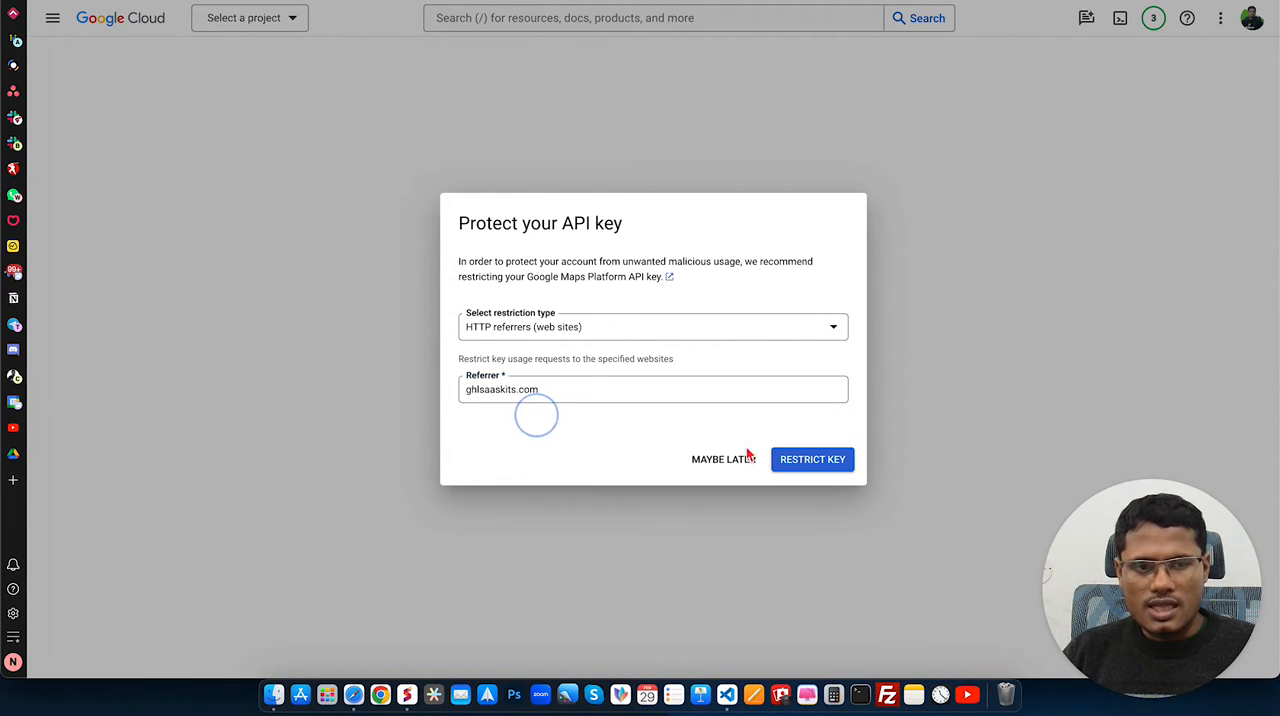
{"action": "left_click", "coordinate": [809, 462]}
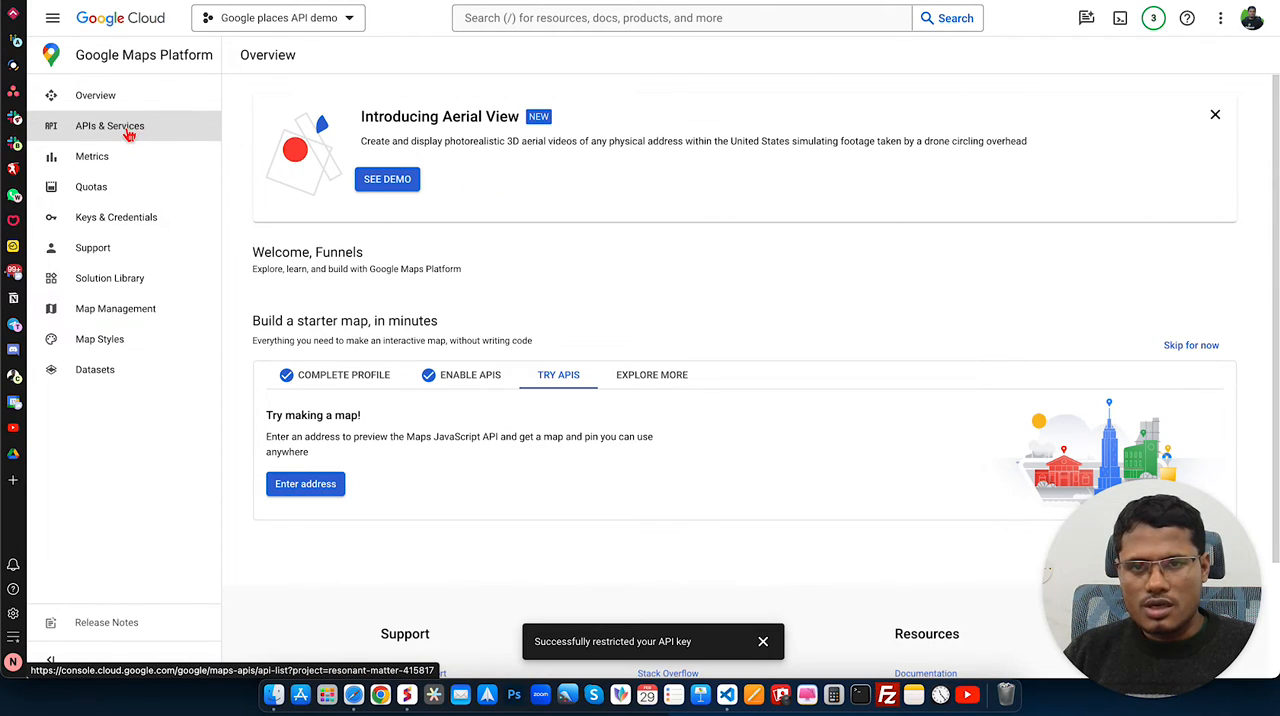
Step: Show the Maps API Key in the Google Maps Platform credentials and copy it
{"action": "left_click", "coordinate": [134, 226]}
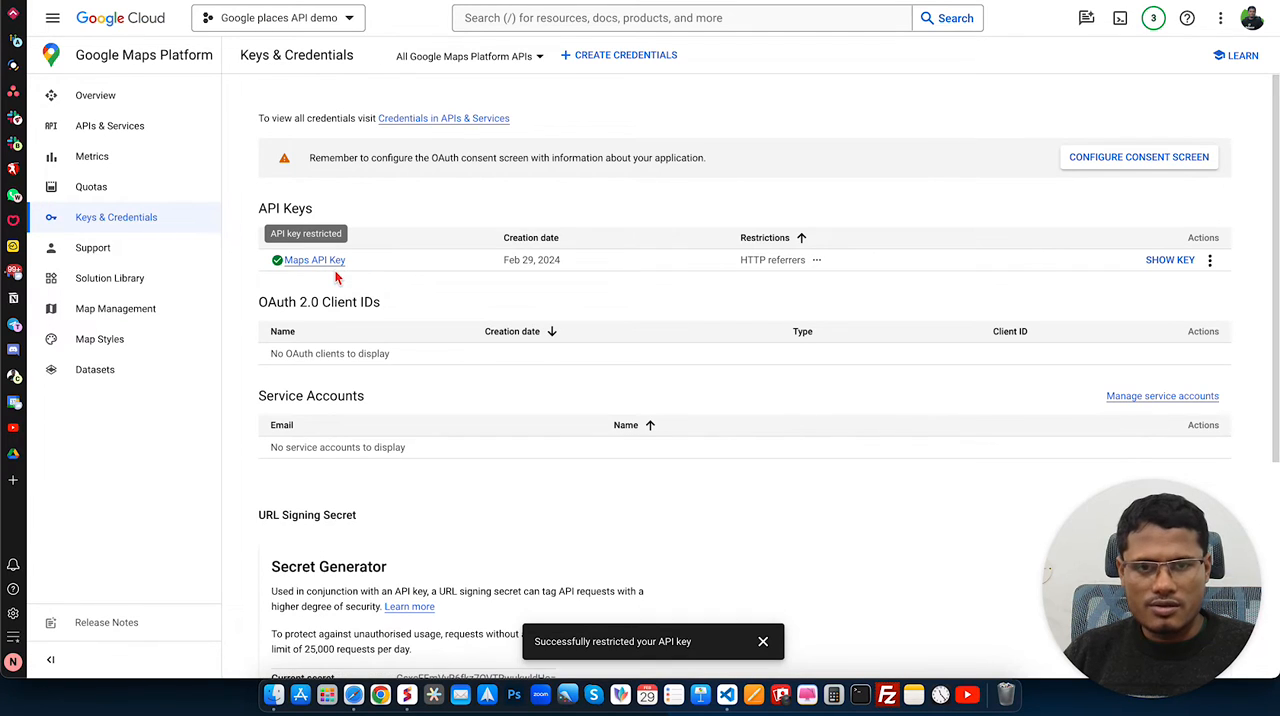
{"action": "left_click", "coordinate": [1170, 262]}
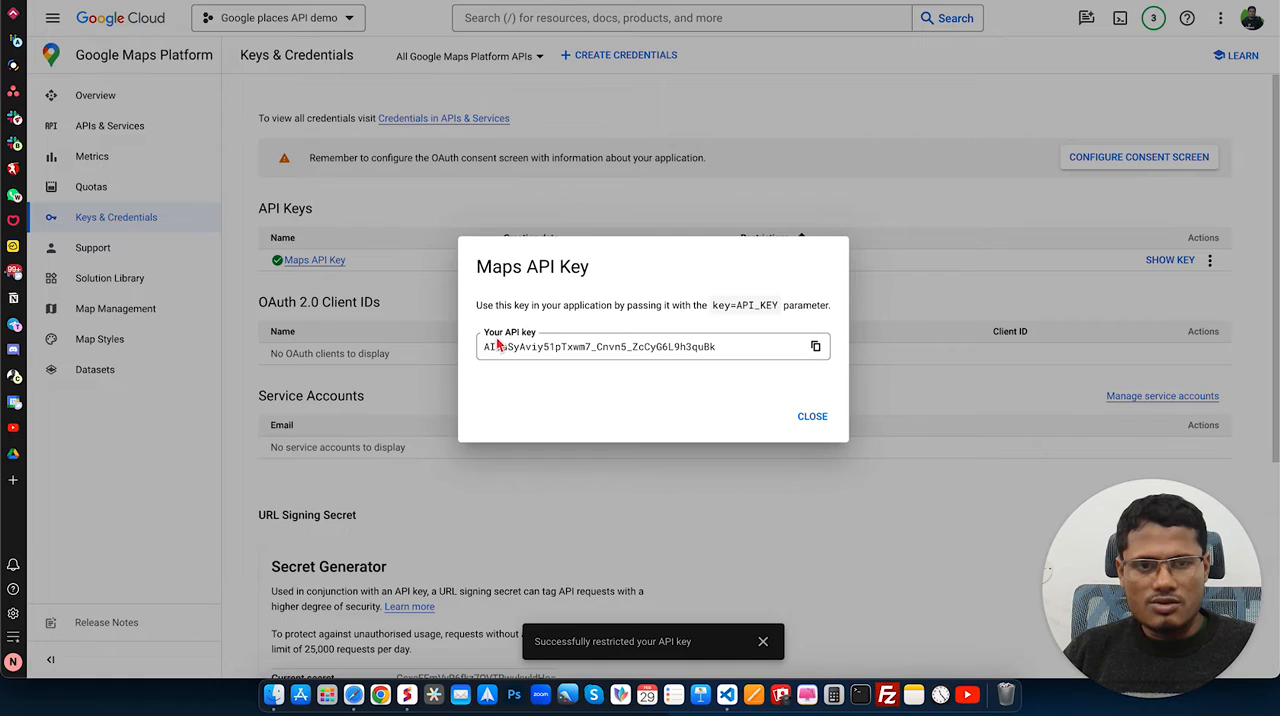
{"action": "left_click", "coordinate": [815, 346]}
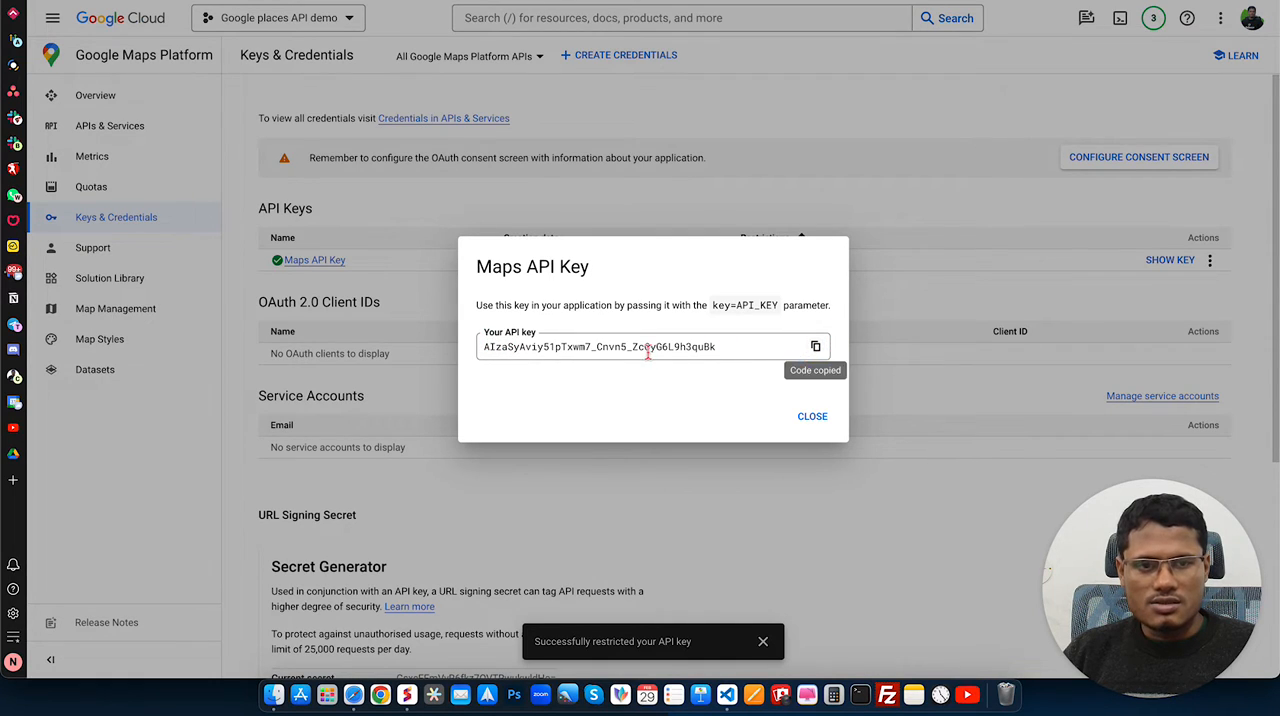
{"action": "left_click", "coordinate": [815, 346]}
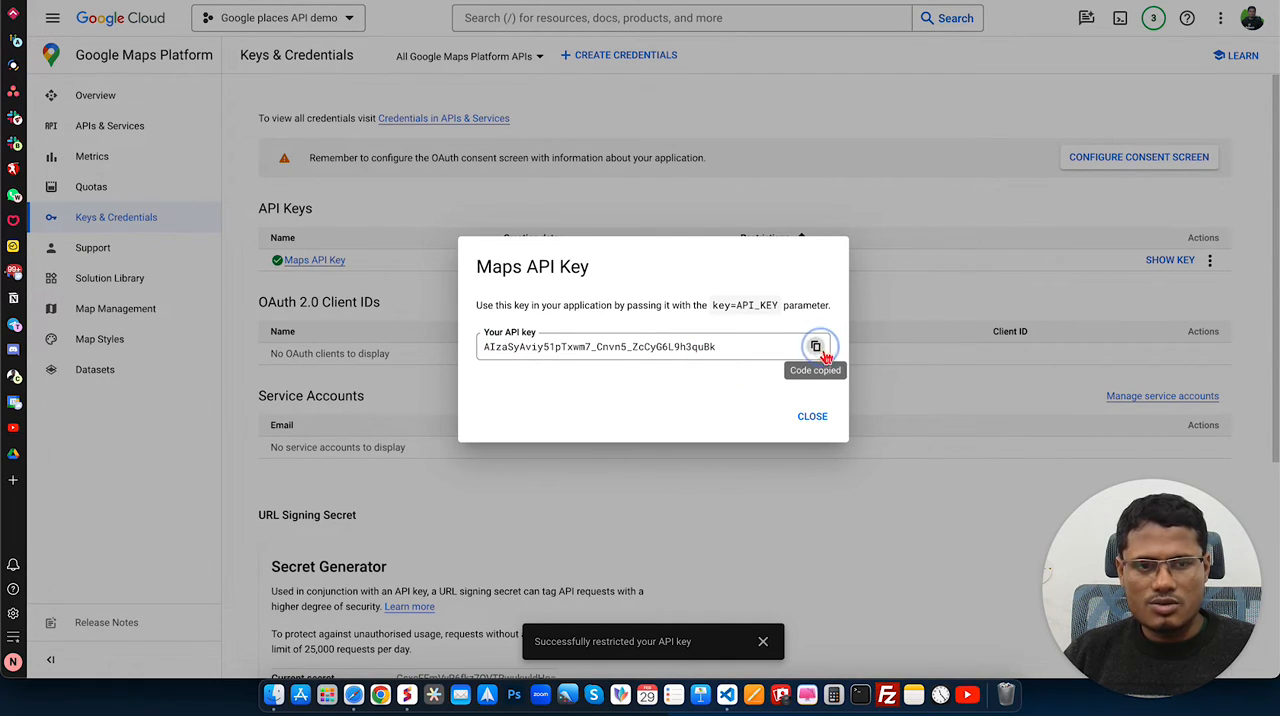
{"action": "left_click", "coordinate": [812, 416]}
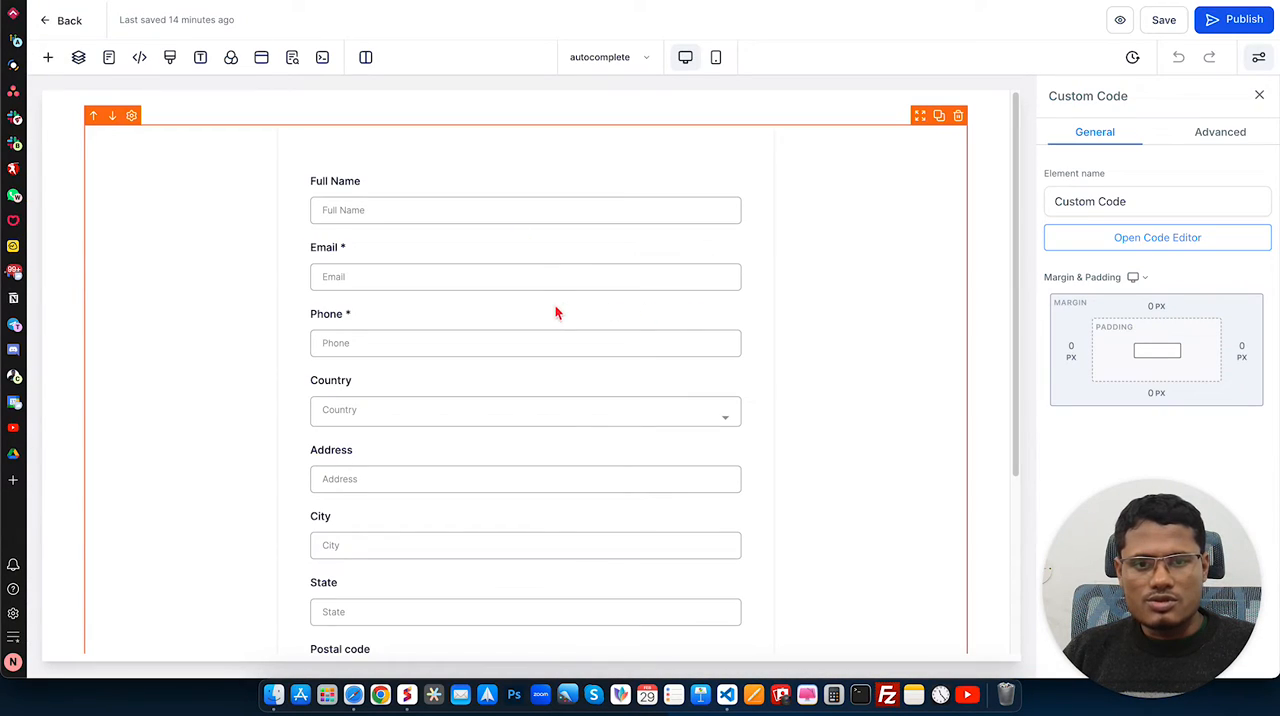
Step: Switch to the funnel page editor, add a second custom code element below the form, and delete it
{"action": "scroll", "coordinate": [552, 316], "scroll_direction": "down", "scroll_amount": 3}
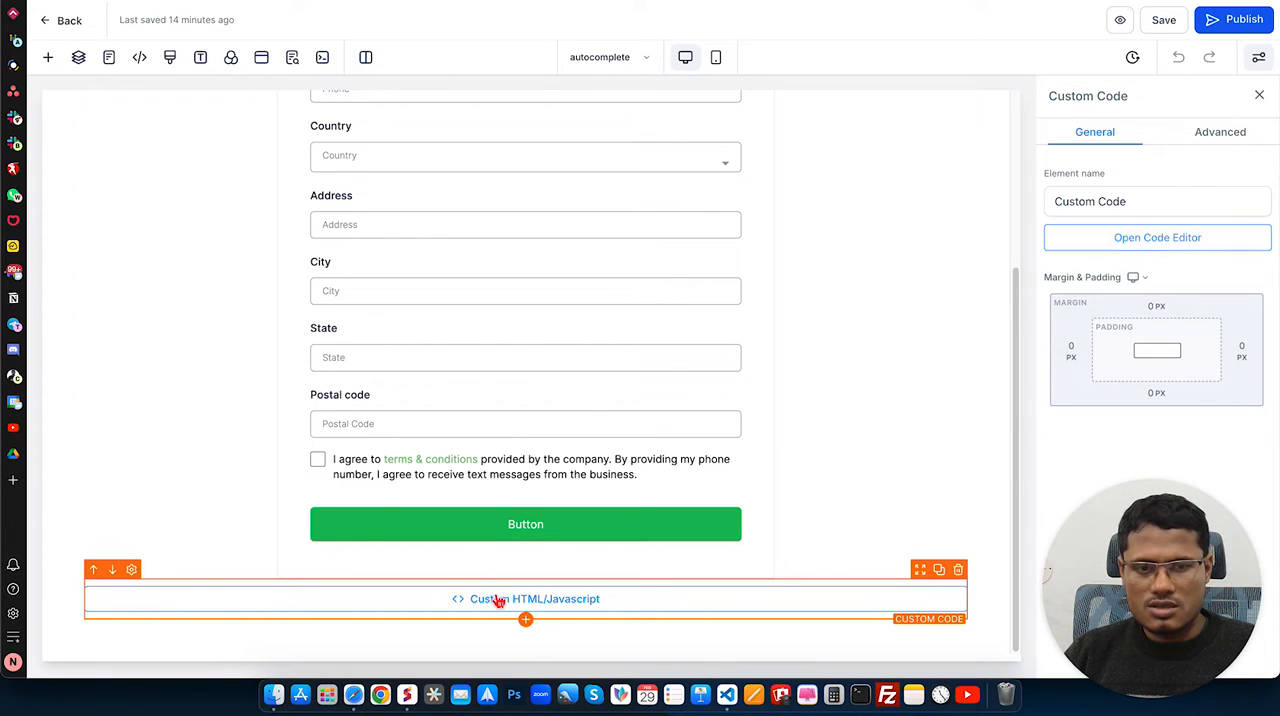
{"action": "left_click", "coordinate": [524, 618]}
{"action": "scroll", "coordinate": [280, 535], "scroll_direction": "down", "scroll_amount": 5}
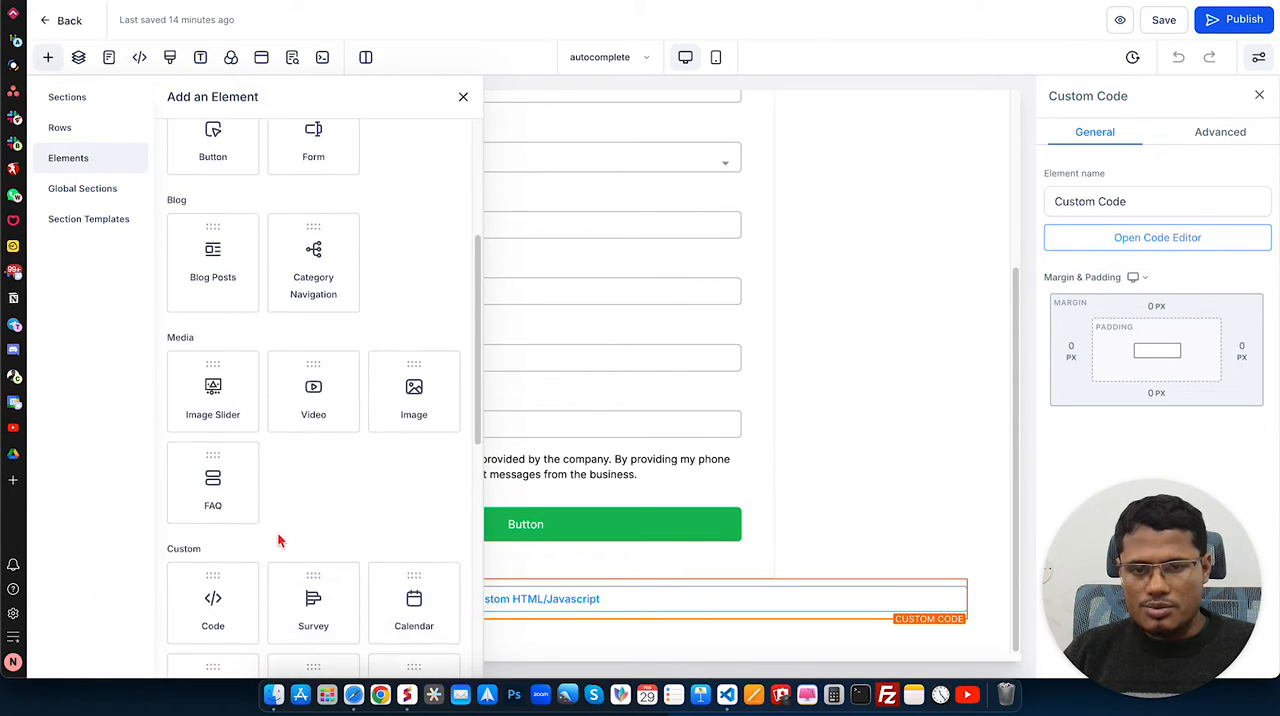
{"action": "left_click", "coordinate": [205, 488]}
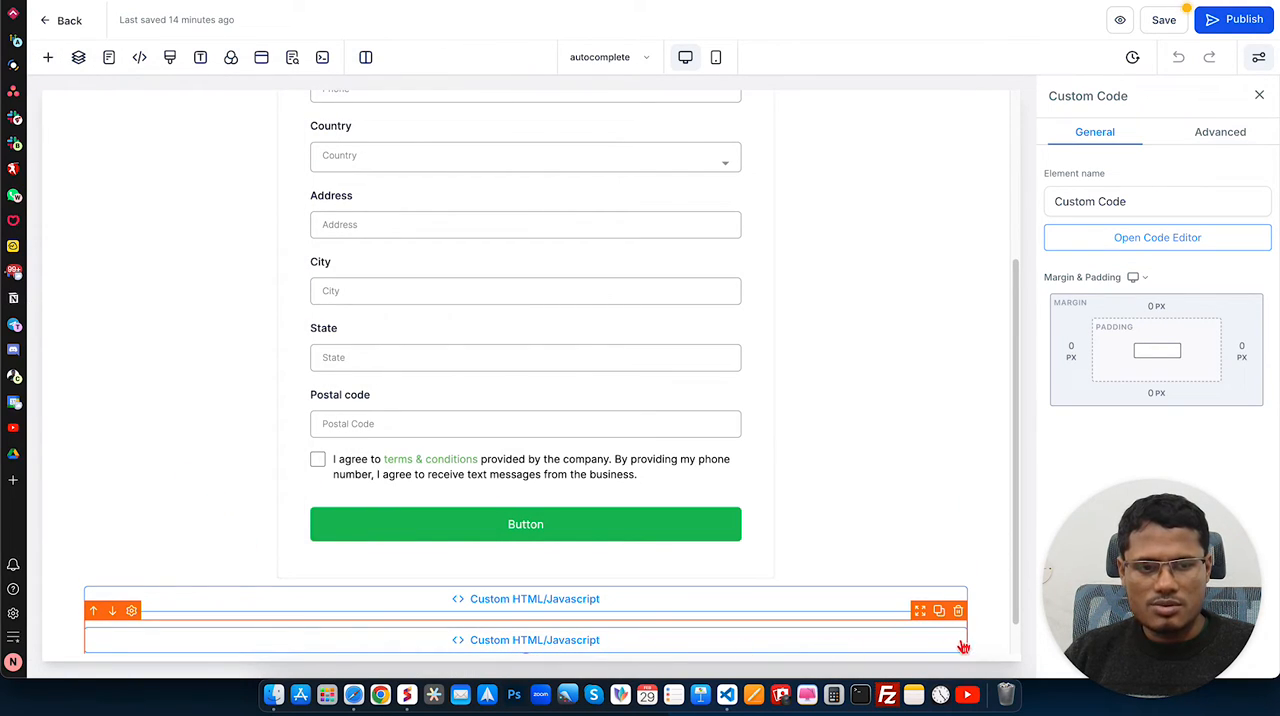
{"action": "left_click", "coordinate": [958, 612]}
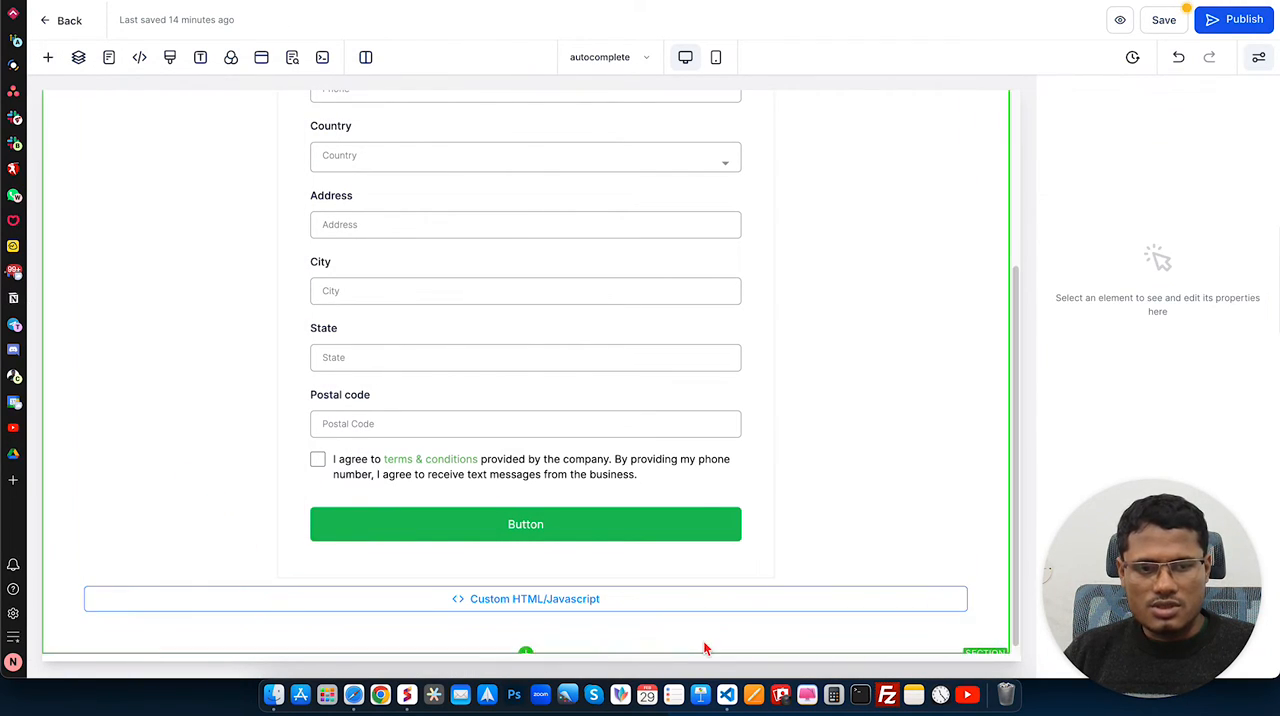
Step: Replace the API key in the Google Maps script of the custom code element with the copied key, and save the code
{"action": "left_click", "coordinate": [591, 604]}
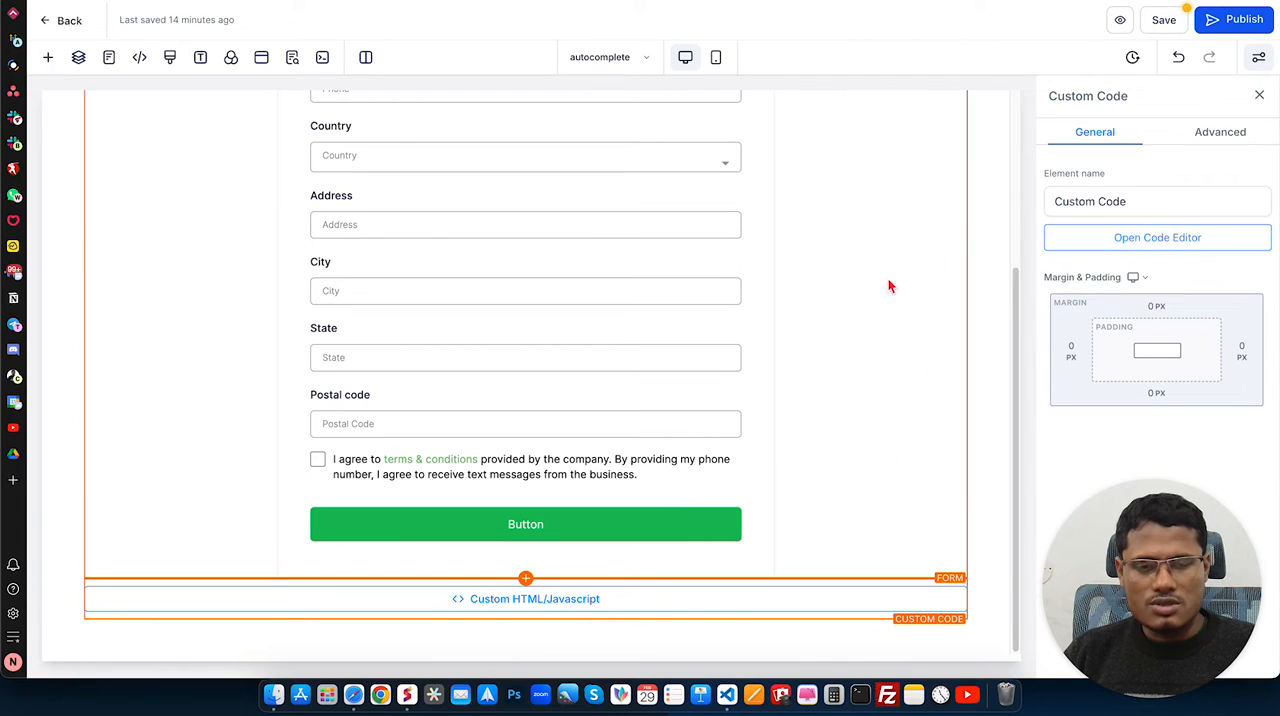
{"action": "left_click", "coordinate": [1115, 248]}
{"action": "scroll", "coordinate": [600, 420], "scroll_direction": "down", "scroll_amount": 10}
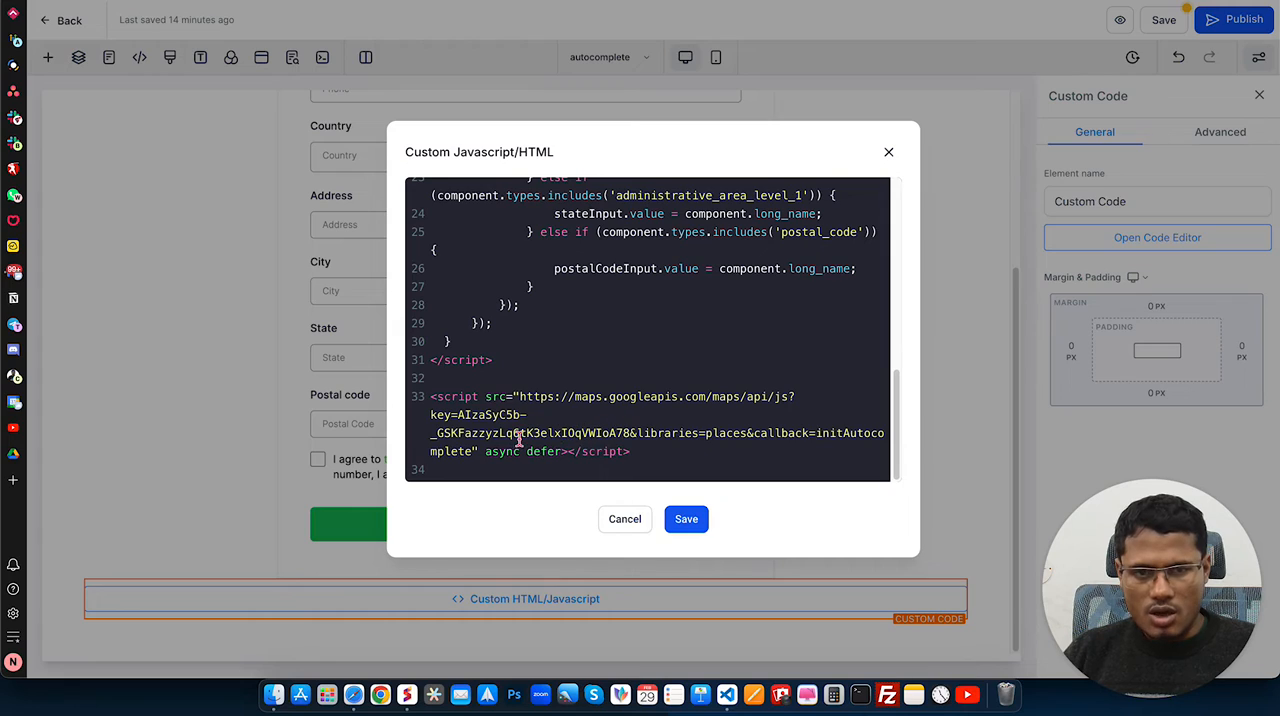
{"action": "left_click_drag", "start_coordinate": [458, 414], "coordinate": [640, 433]}
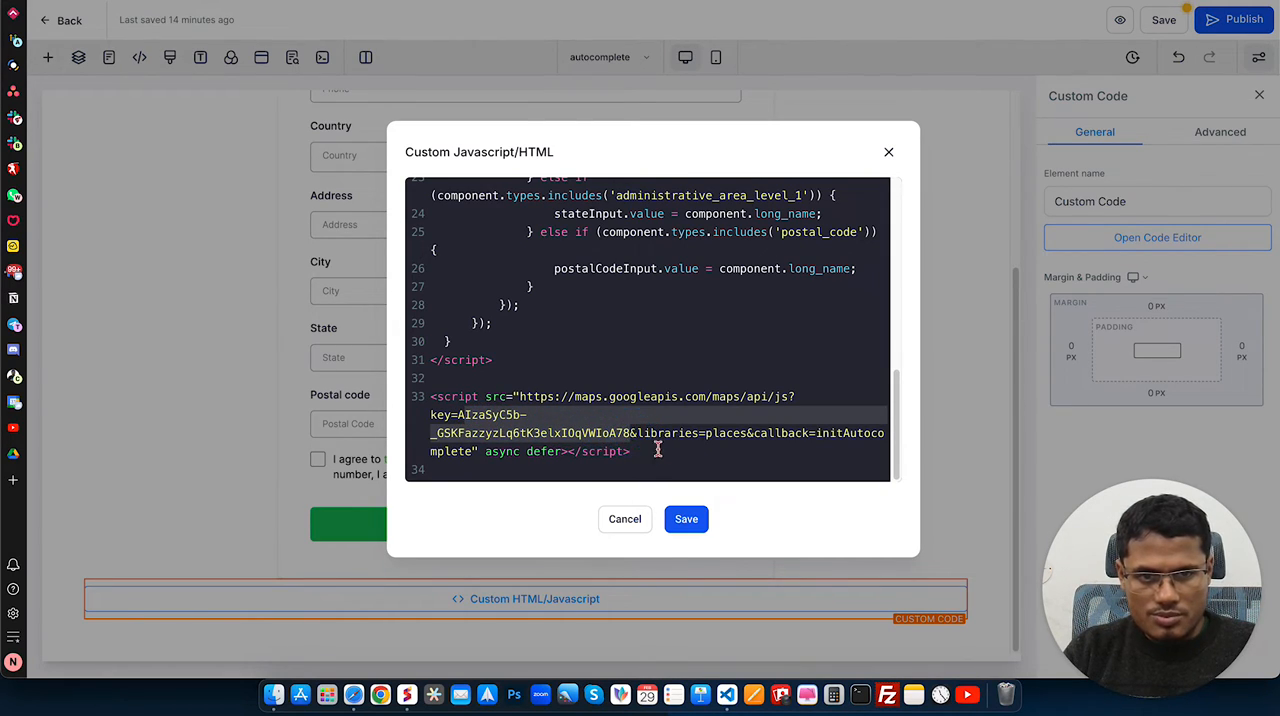
{"action": "type", "text": "A"}
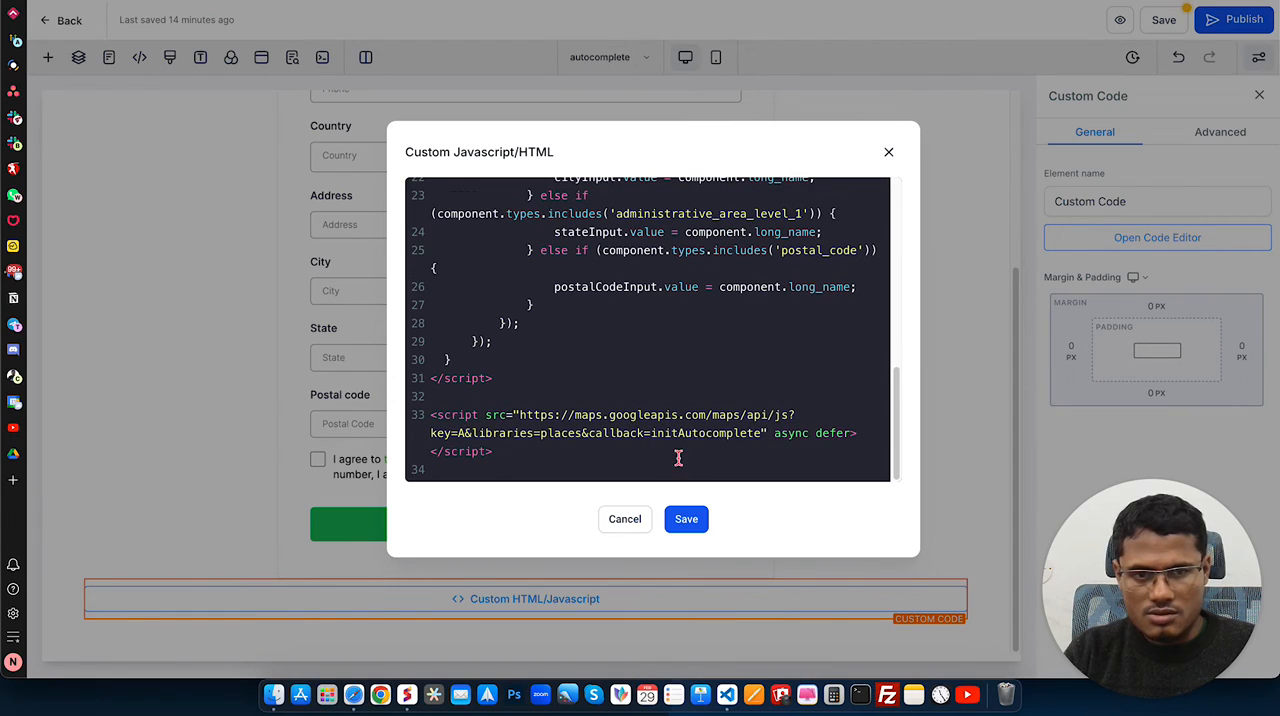
{"action": "key", "text": "BackSpace"}
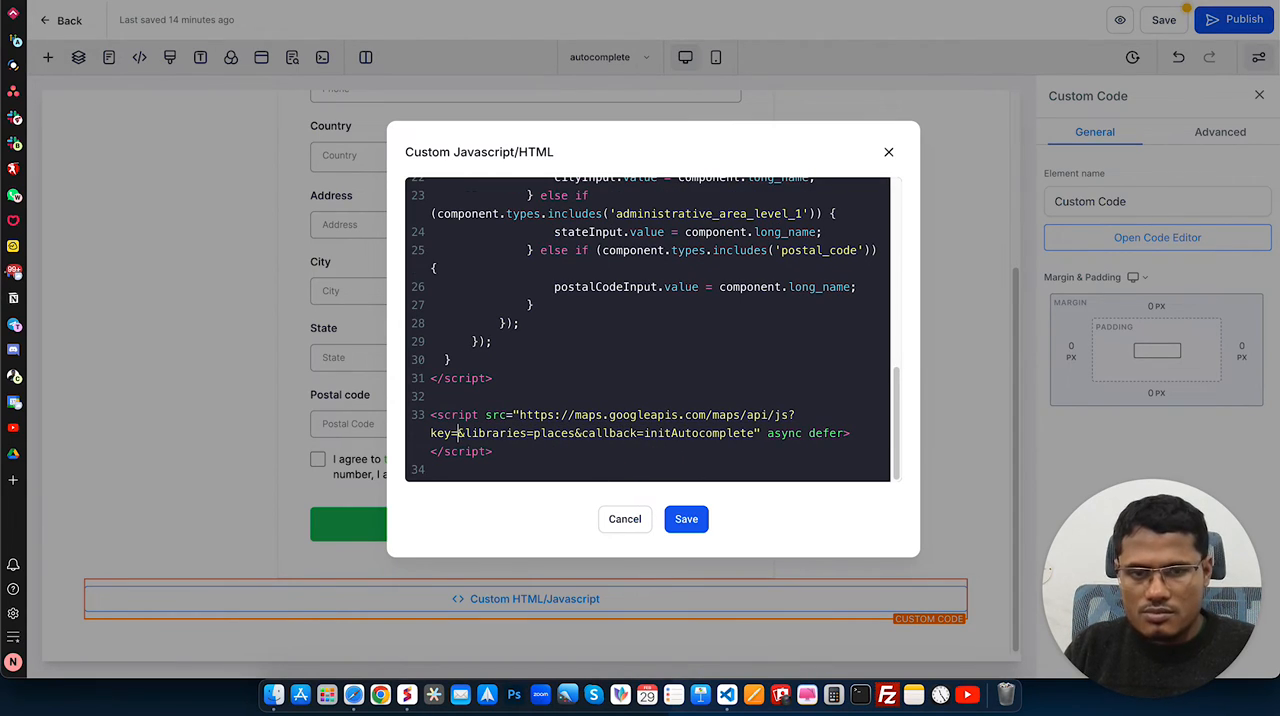
{"action": "key", "text": "super+v"}
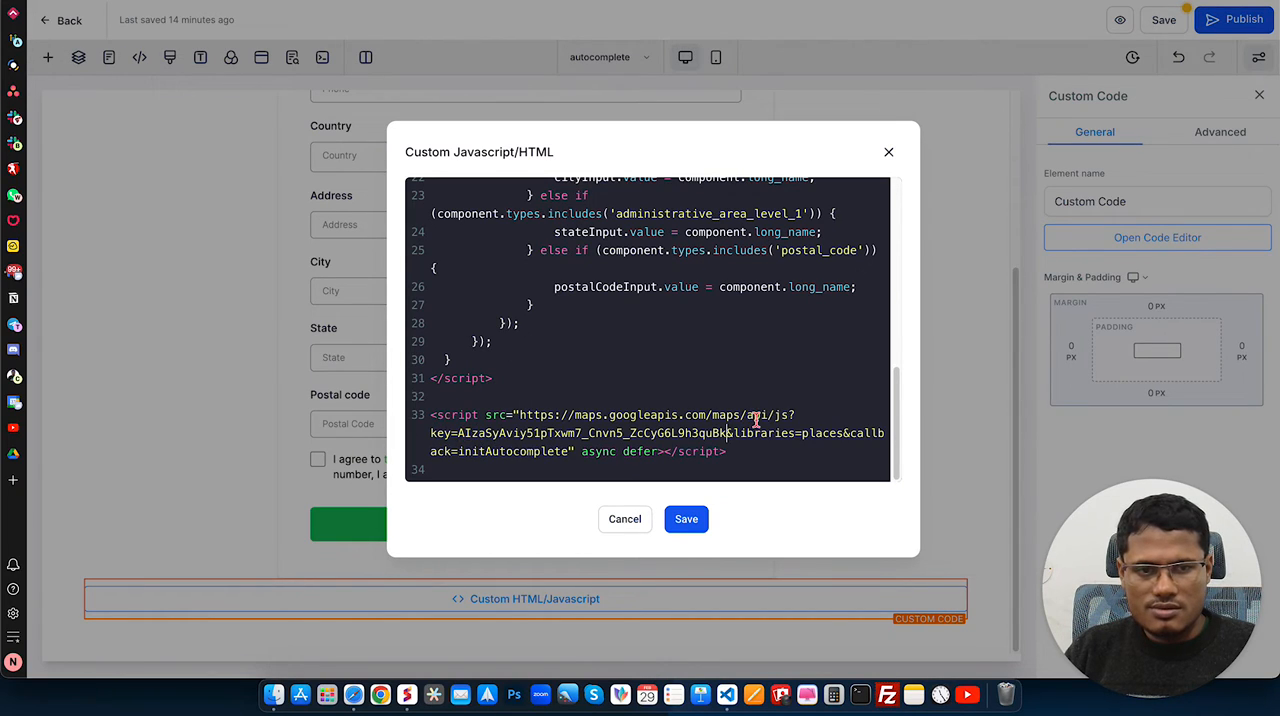
{"action": "left_click", "coordinate": [686, 522]}
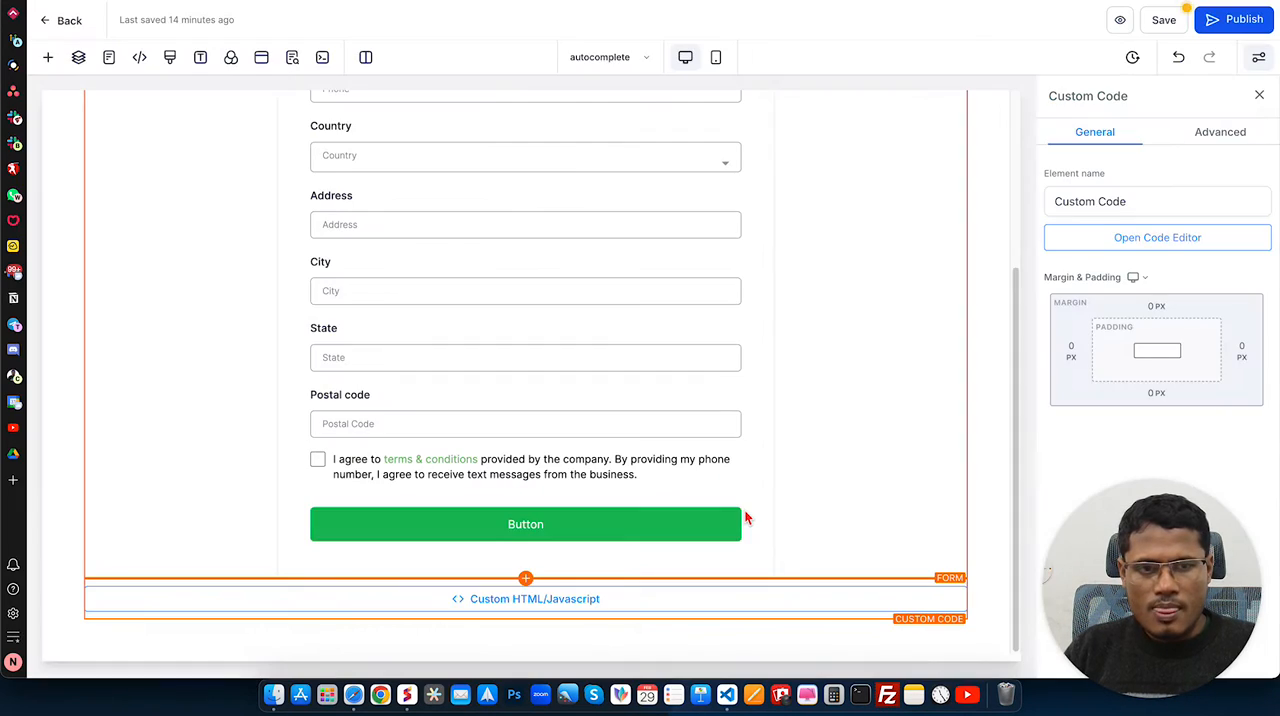
Step: Publish the page without SEO metadata, and open the live autocomplete page from the funnel steps
{"action": "left_click", "coordinate": [1240, 20]}
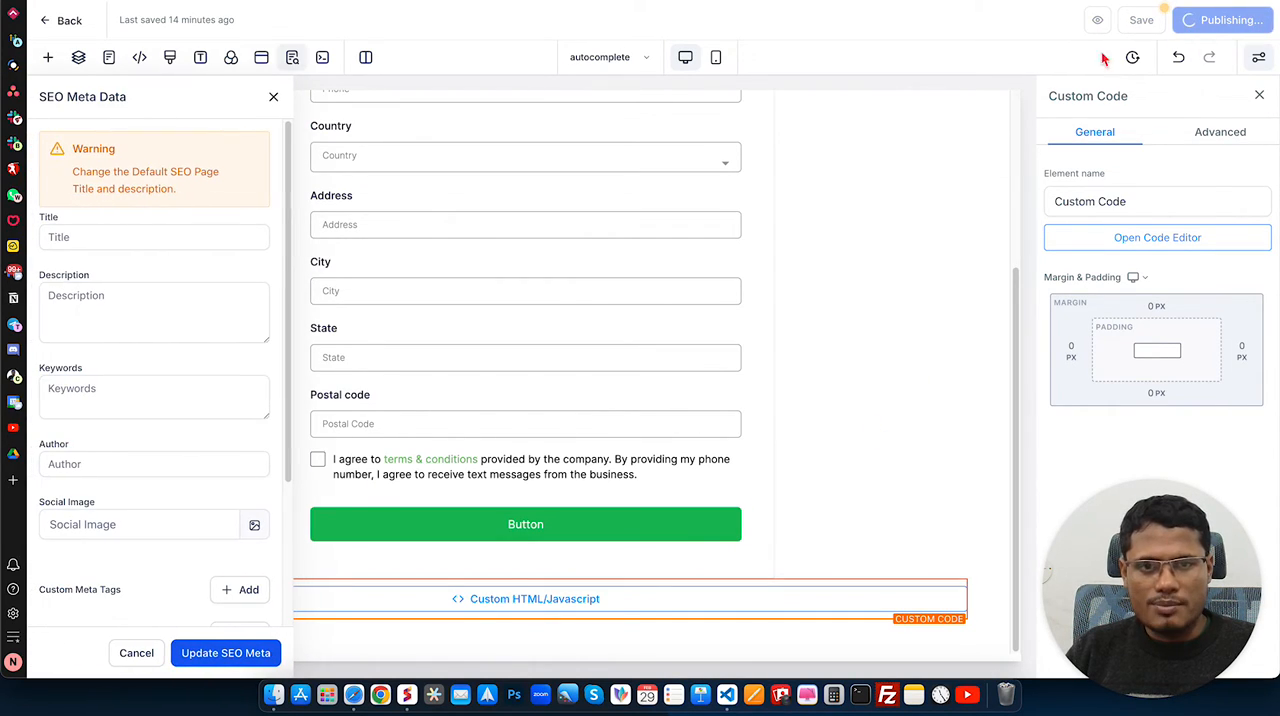
{"action": "left_click", "coordinate": [275, 99]}
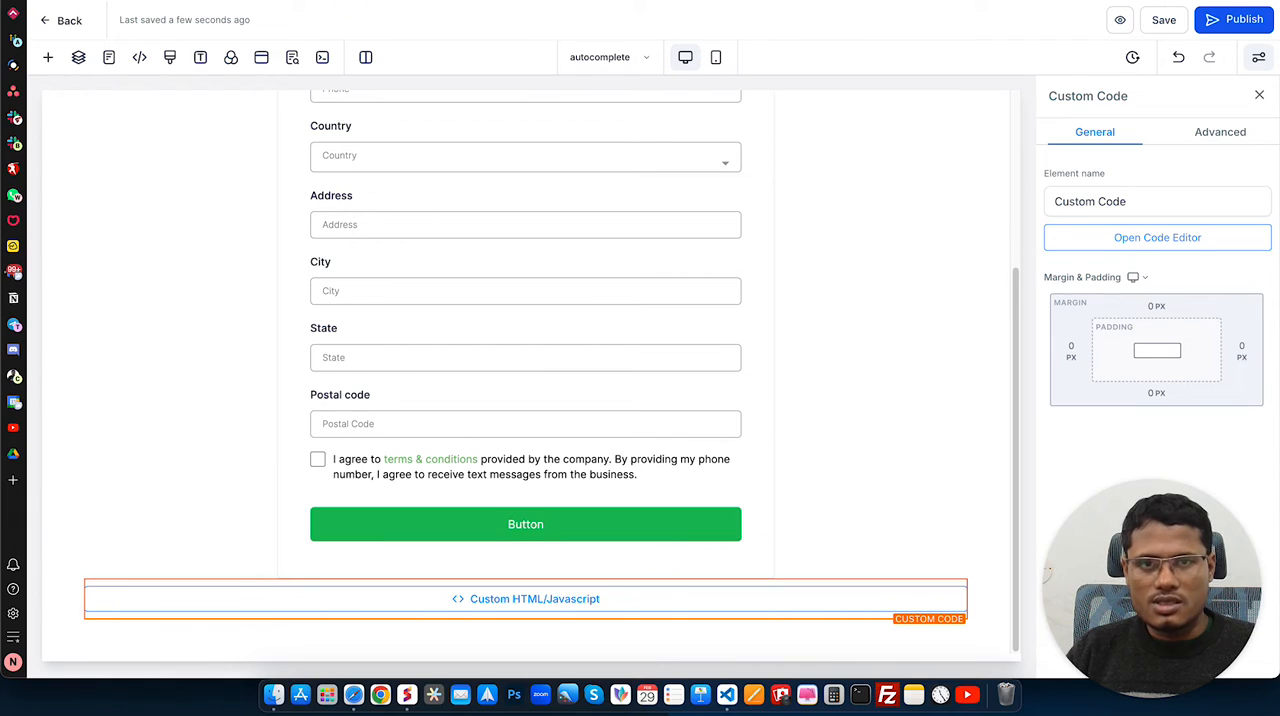
{"action": "left_click", "coordinate": [360, 1]}
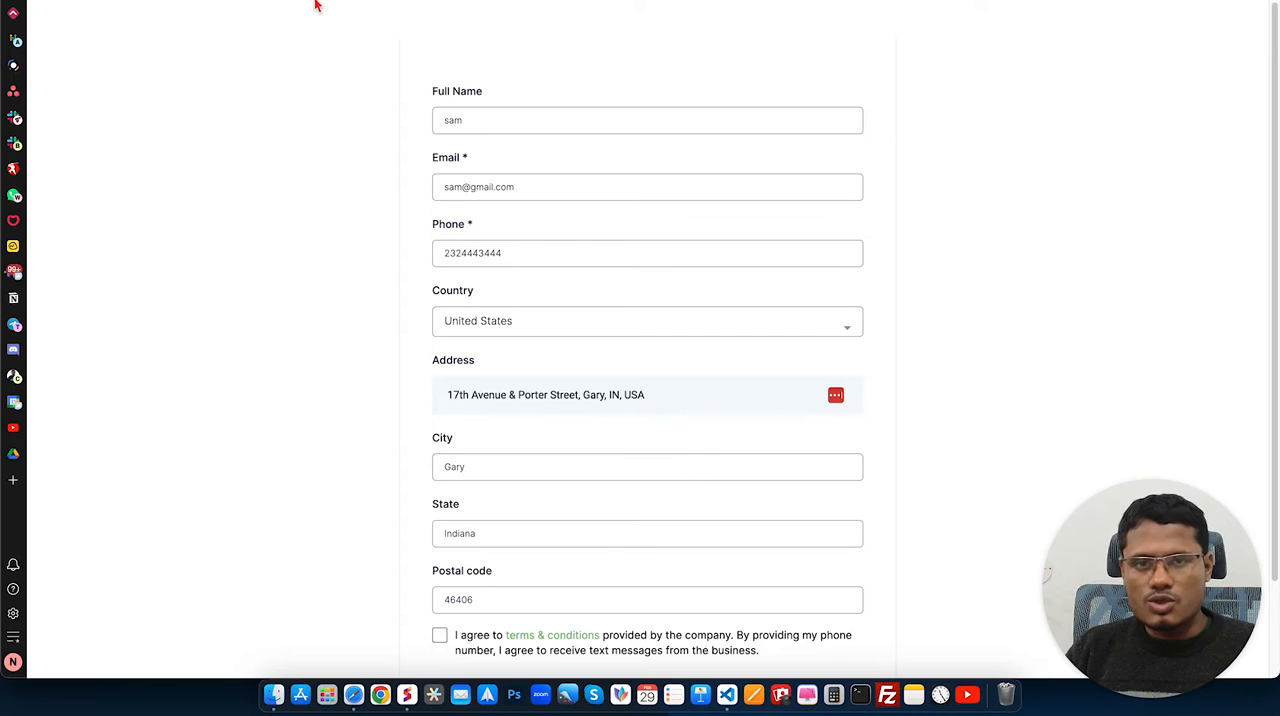
{"action": "left_click", "coordinate": [250, 1]}
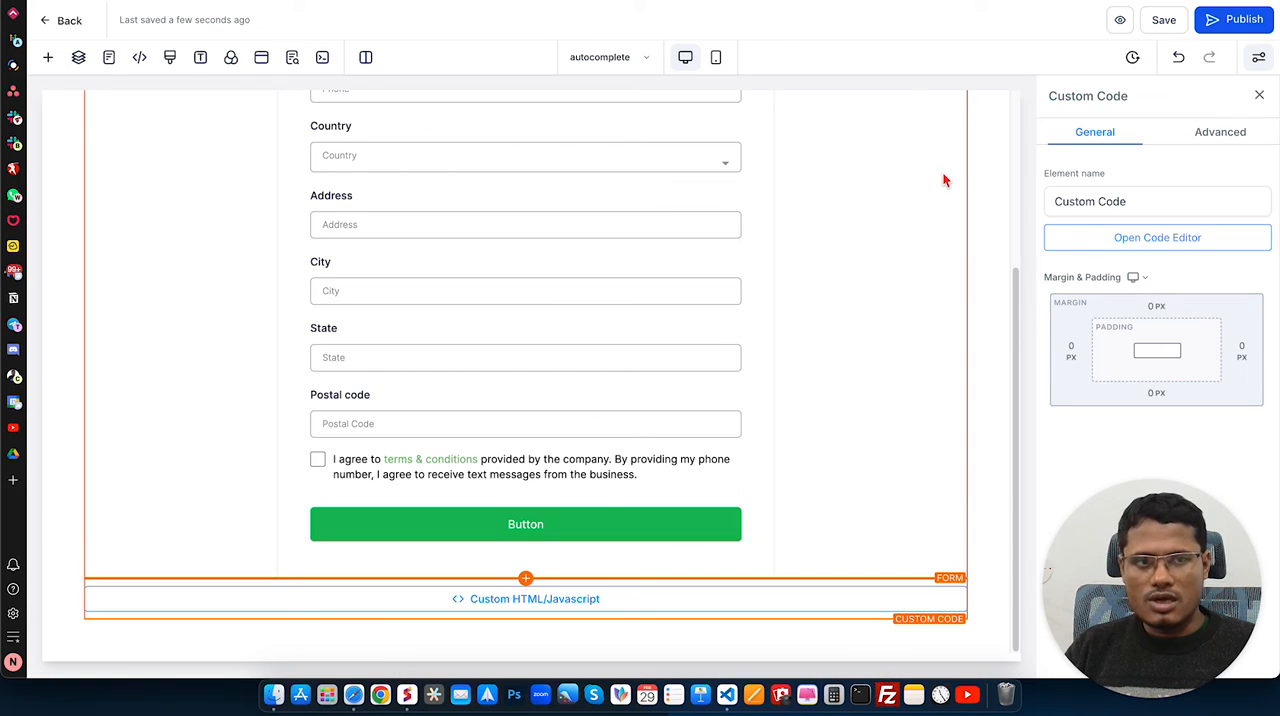
{"action": "left_click", "coordinate": [67, 27]}
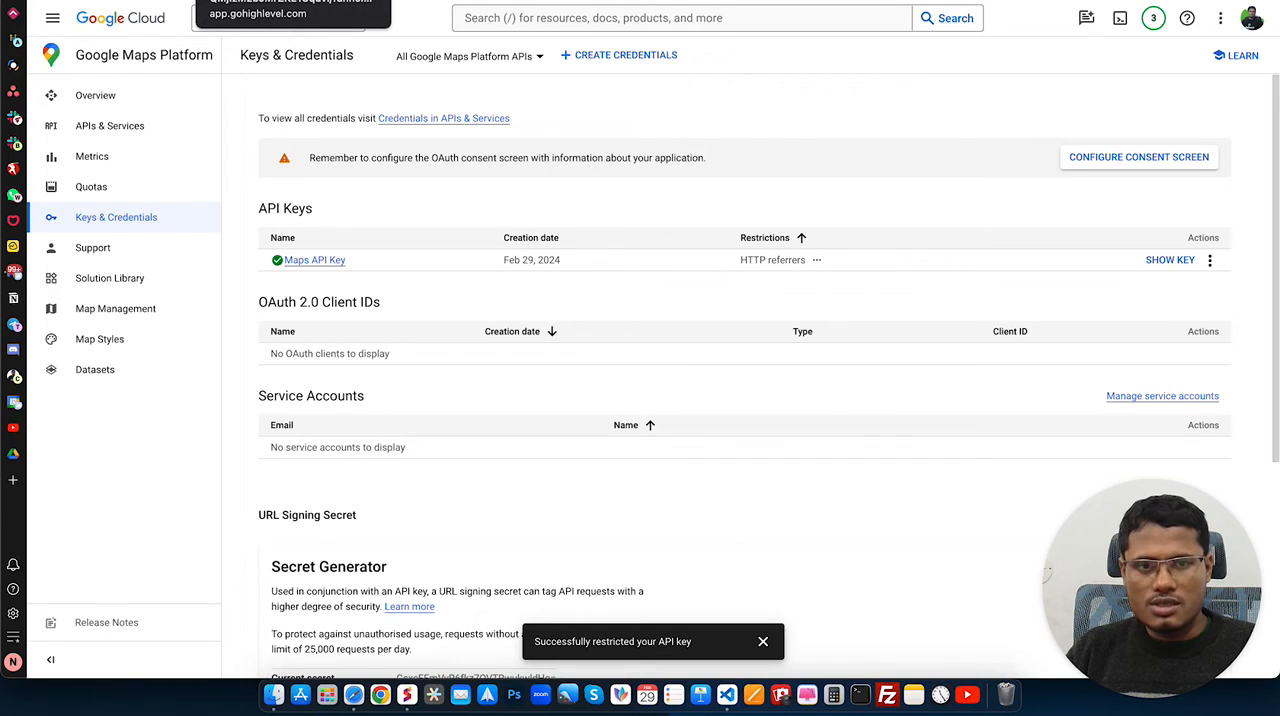
{"action": "left_click", "coordinate": [270, 1]}
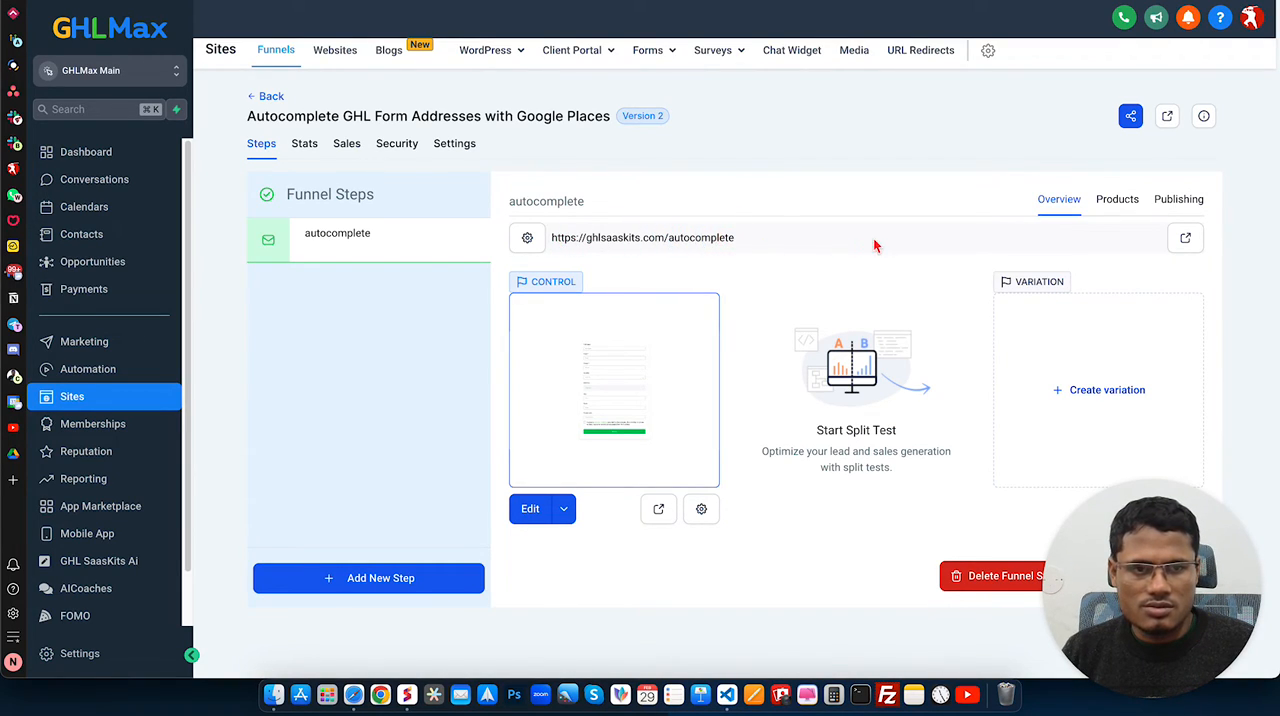
{"action": "left_click", "coordinate": [1185, 237]}
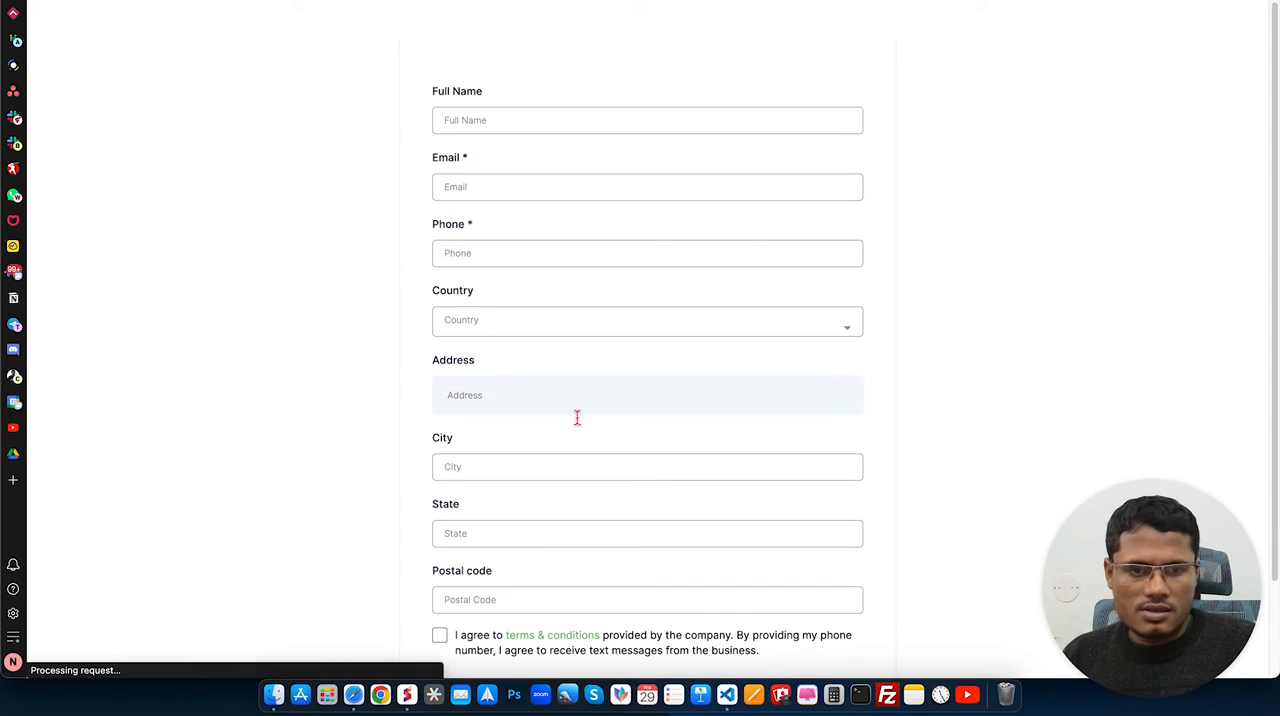
Step: Test the live form by entering a street address in the Address field and choosing the first Google suggestion
{"action": "scroll", "coordinate": [498, 390], "scroll_direction": "down", "scroll_amount": 2}
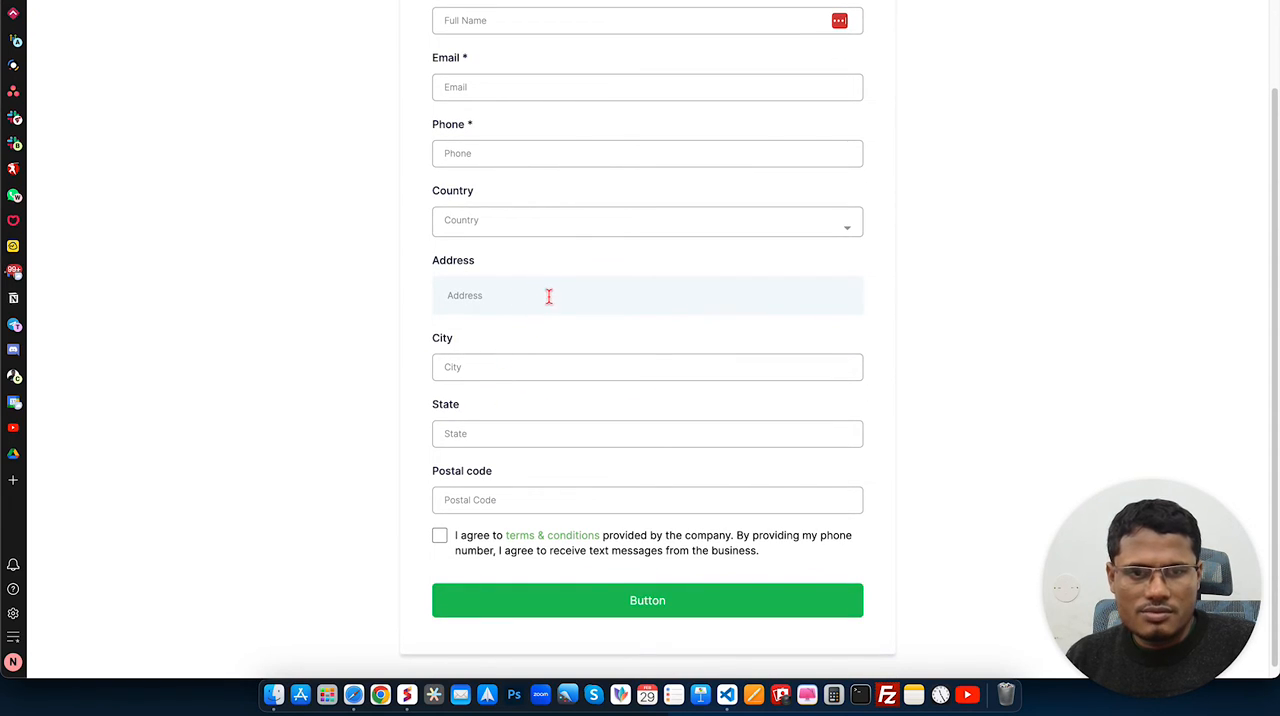
{"action": "left_click", "coordinate": [537, 296]}
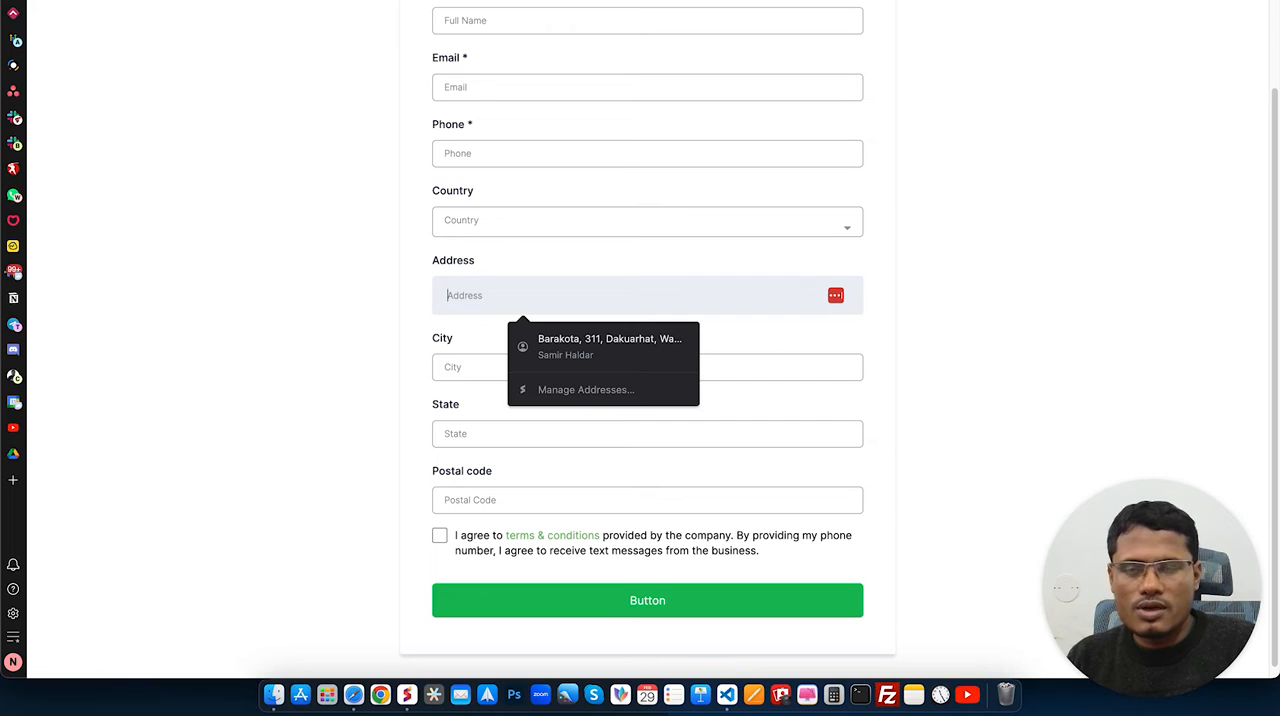
{"action": "key", "text": "Escape"}
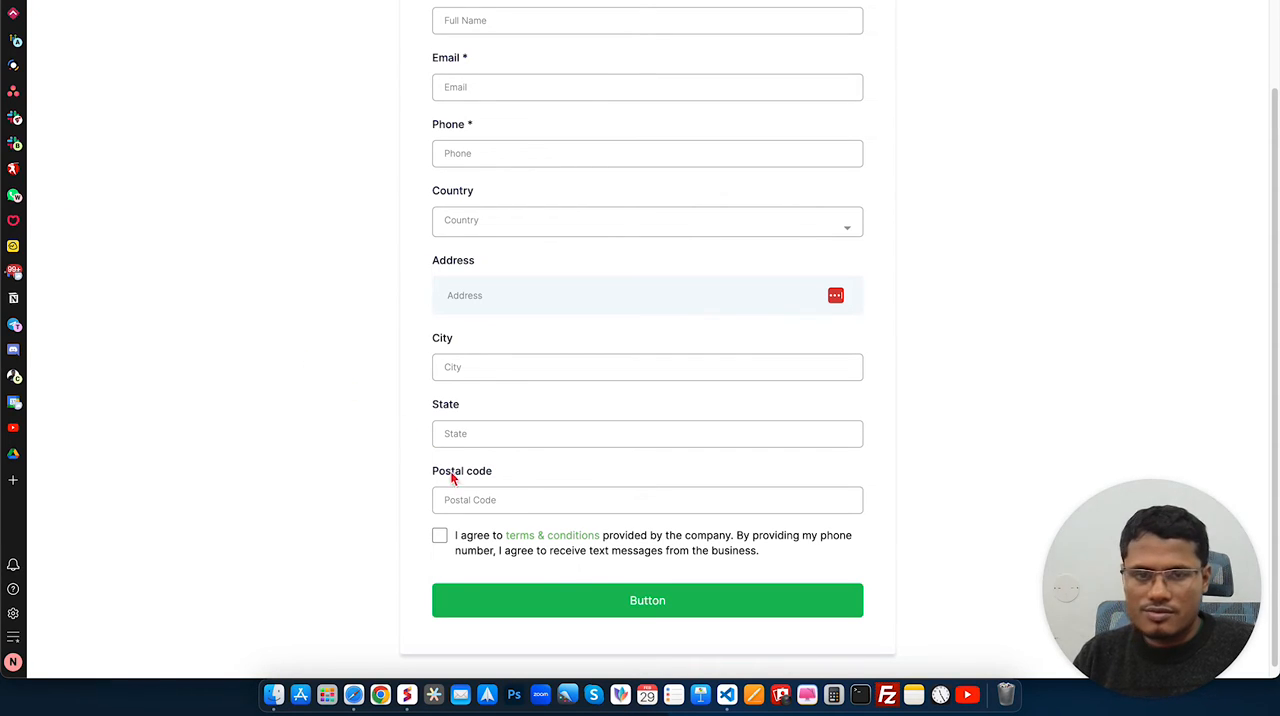
{"action": "left_click", "coordinate": [512, 295]}
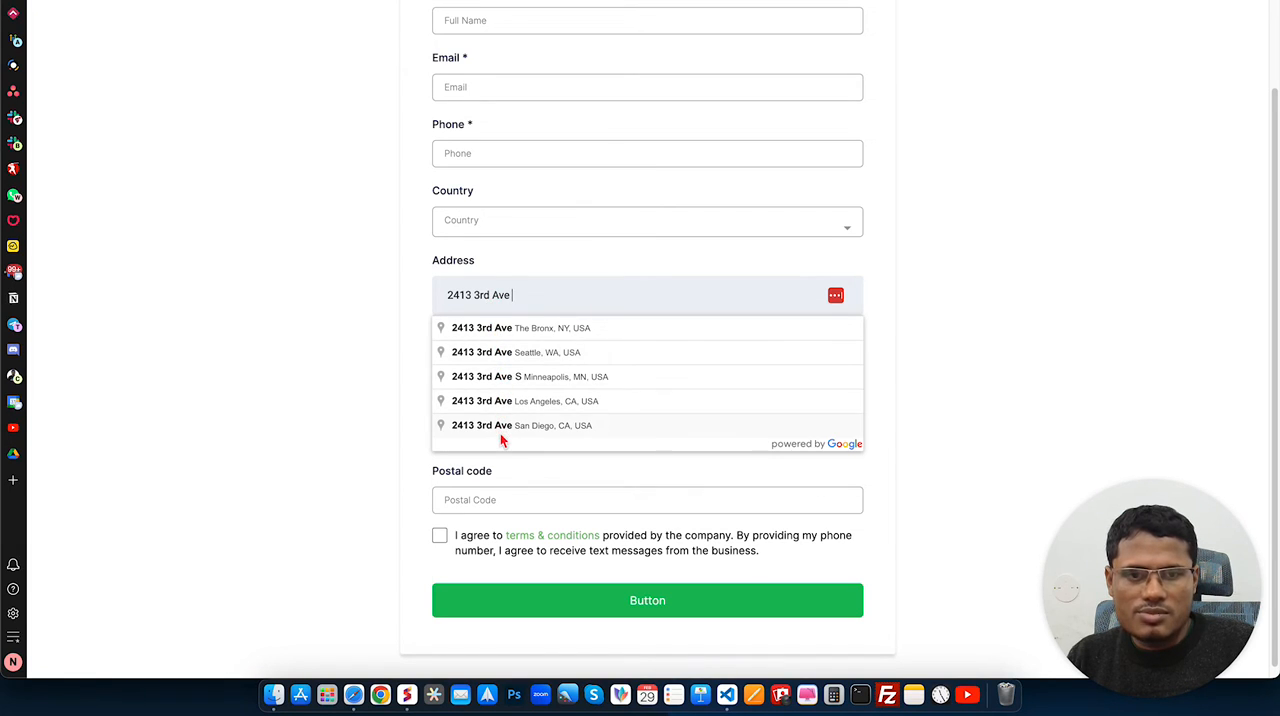
{"action": "left_click", "coordinate": [496, 330]}
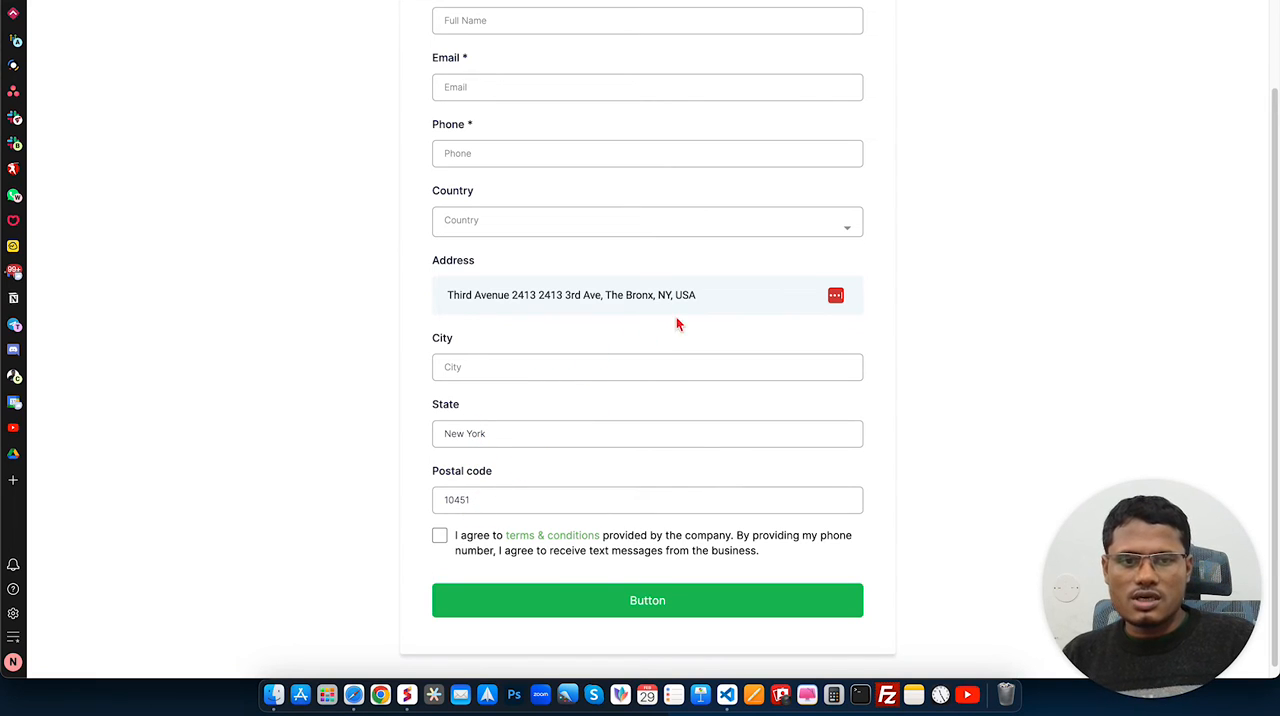
Step: Replace the address in the live form with the Planet Fitness suggestion on Third Avenue, and clear the Address field
{"action": "left_click_drag", "start_coordinate": [706, 300], "coordinate": [376, 305]}
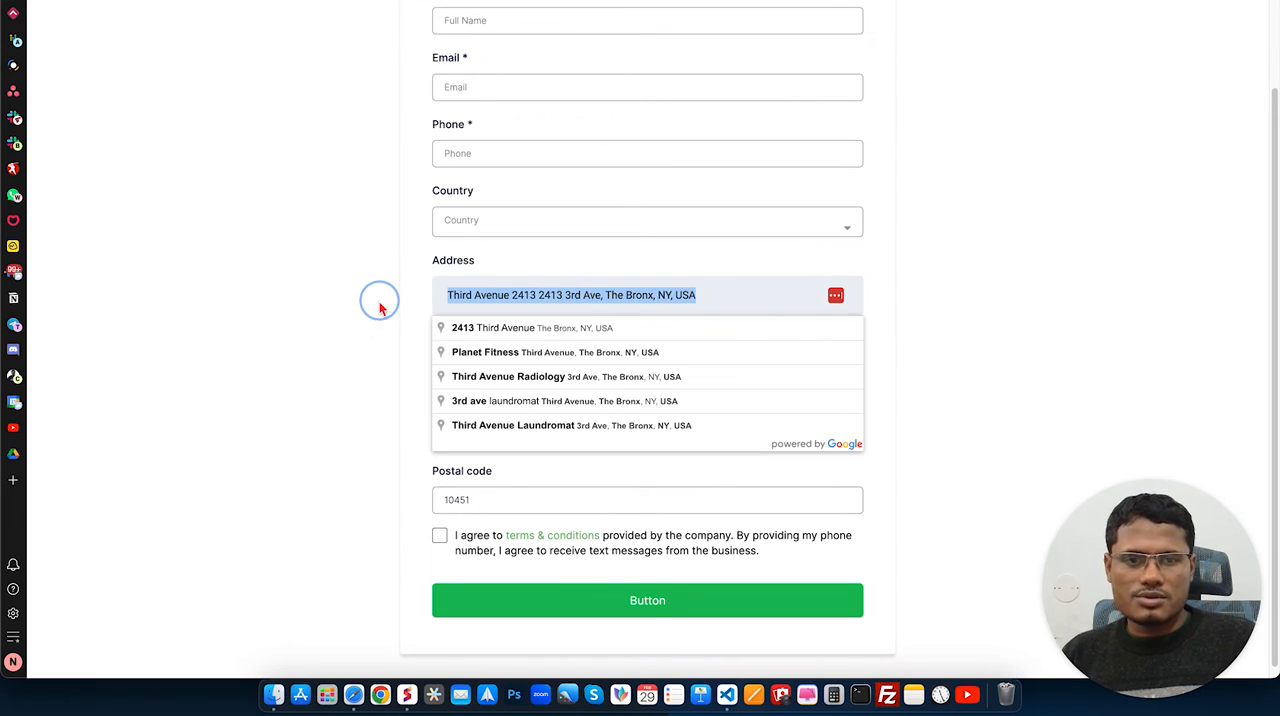
{"action": "left_click", "coordinate": [514, 354]}
{"action": "left_click_drag", "start_coordinate": [772, 295], "coordinate": [386, 300]}
{"action": "key", "text": "BackSpace"}
Step: Search for "new yourk" in the Address field and choose the New York Marriott Marquis suggestion on Broadway
{"action": "left_click", "coordinate": [515, 304]}
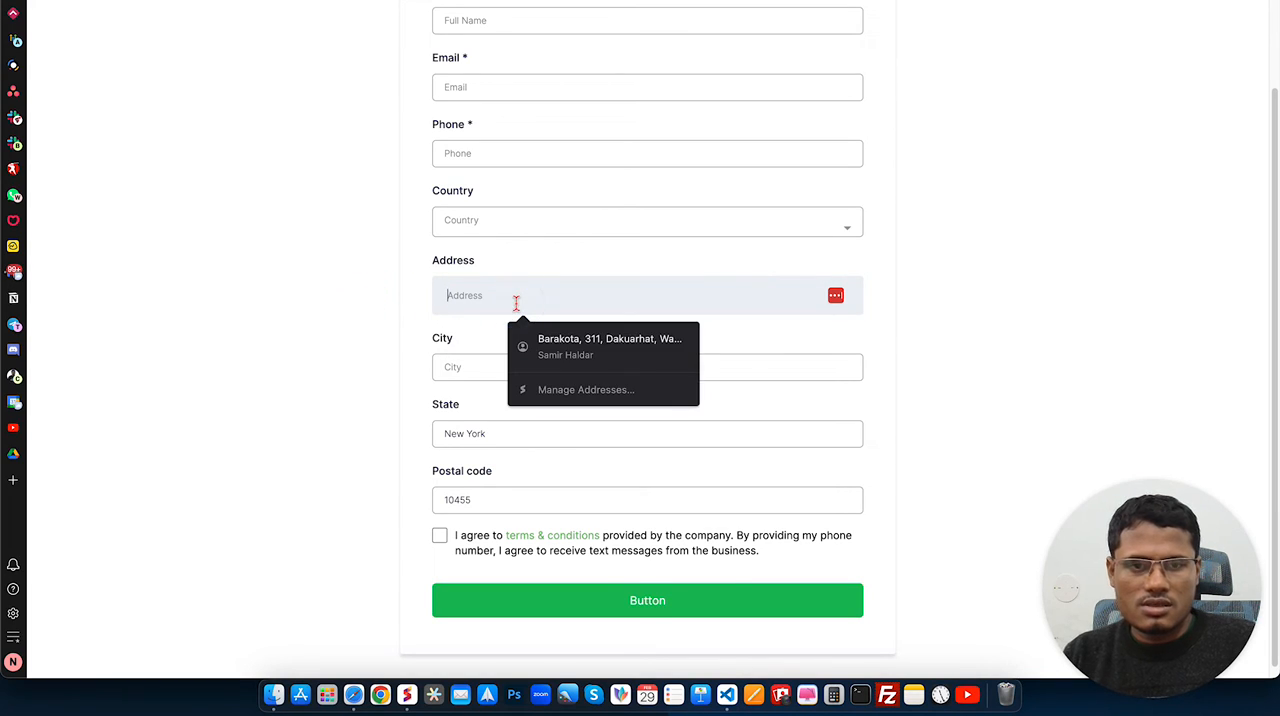
{"action": "type", "text": "new"}
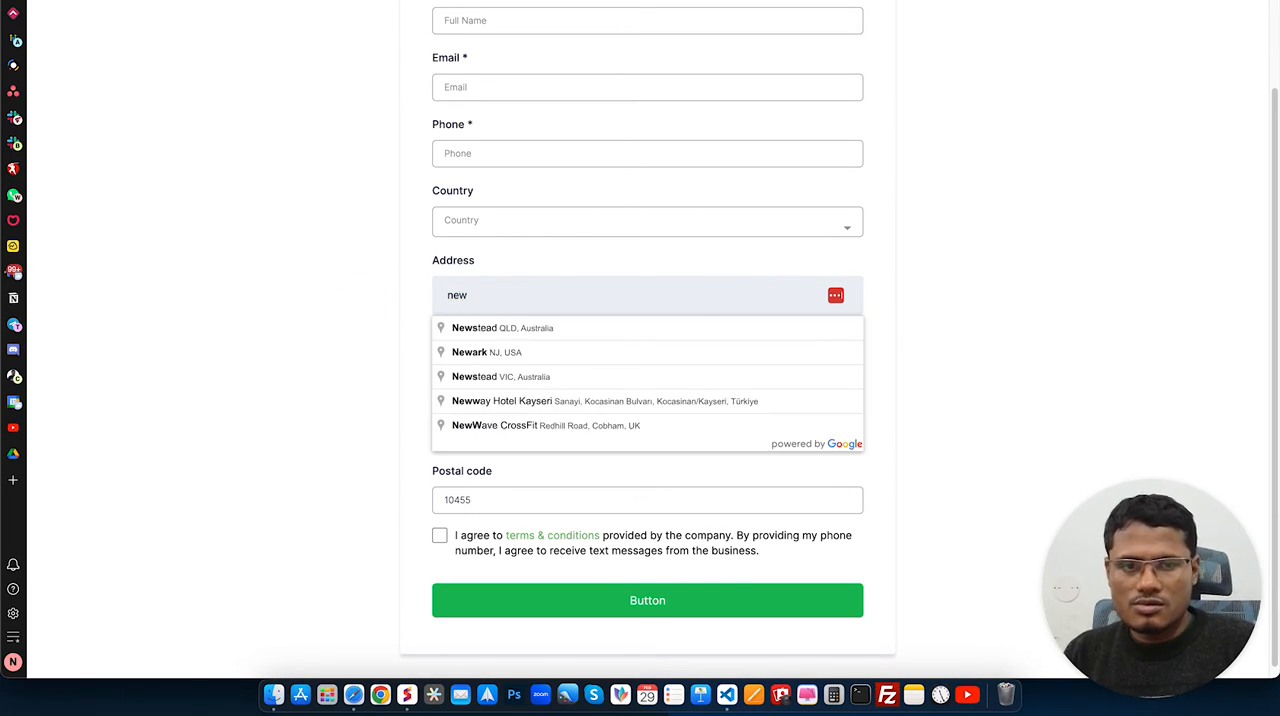
{"action": "type", "text": " yourk"}
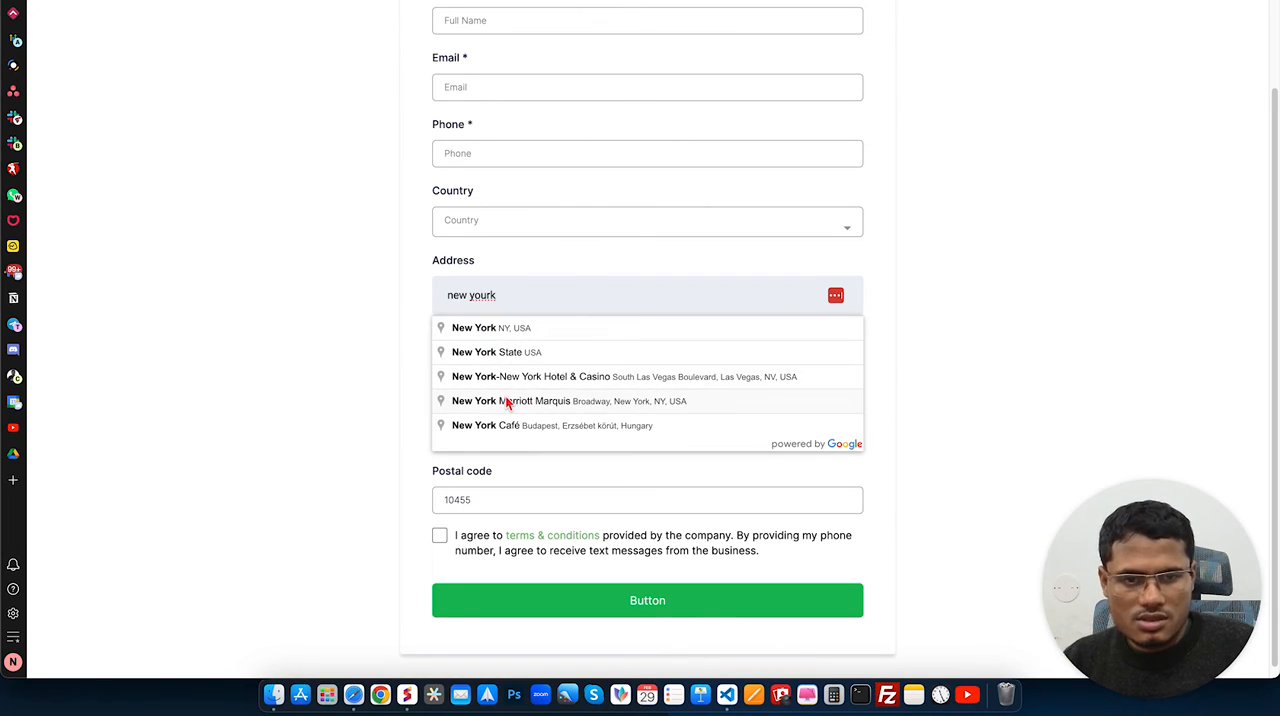
{"action": "left_click", "coordinate": [553, 403]}
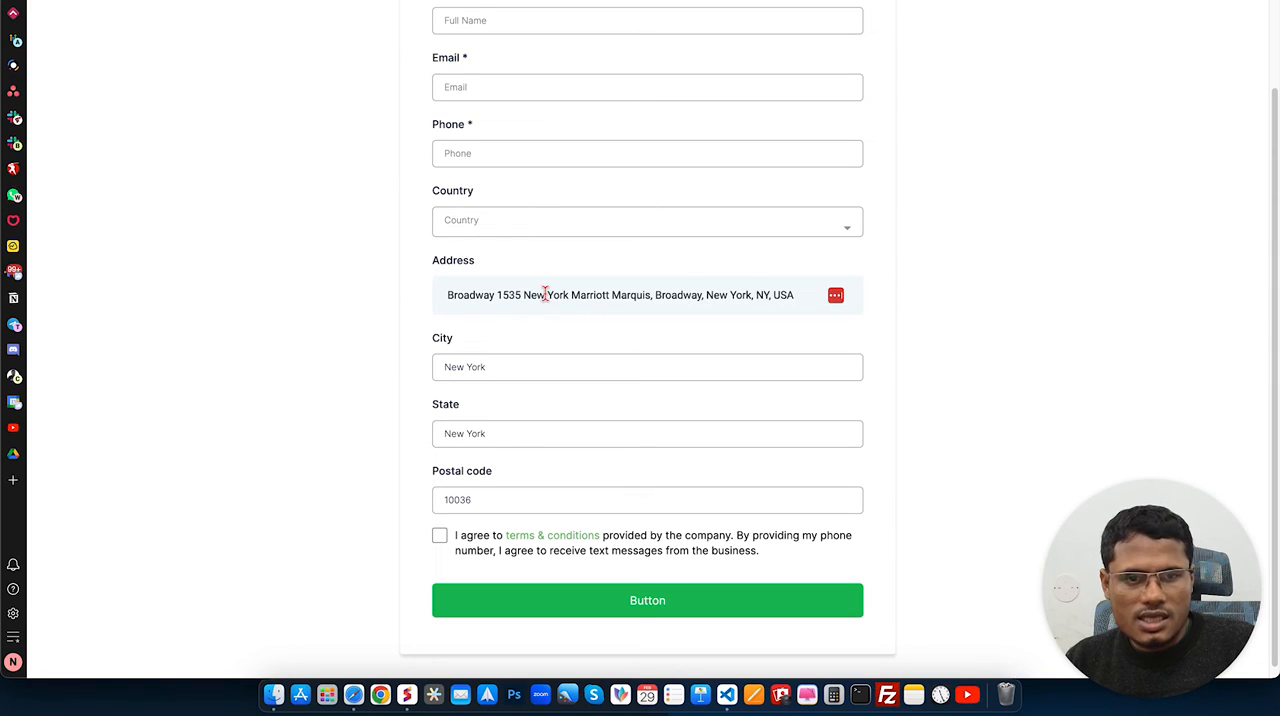
{"action": "left_click", "coordinate": [798, 292]}
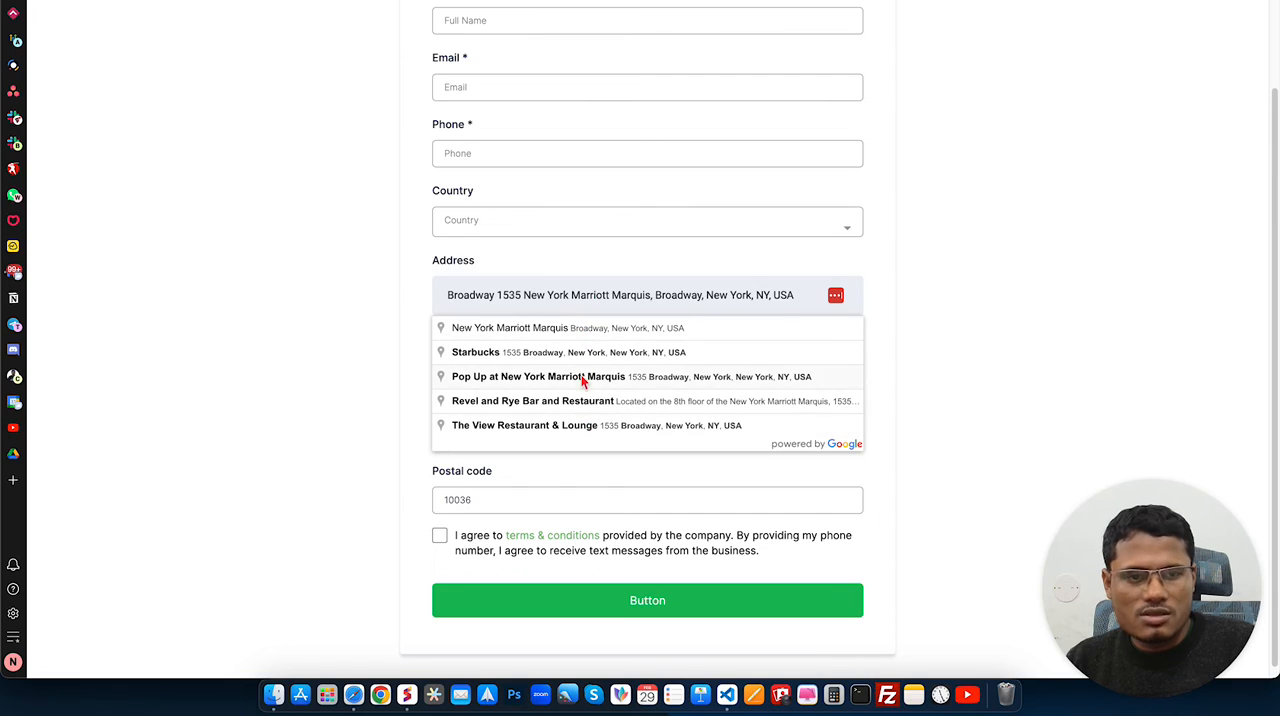
{"action": "left_click", "coordinate": [982, 348]}
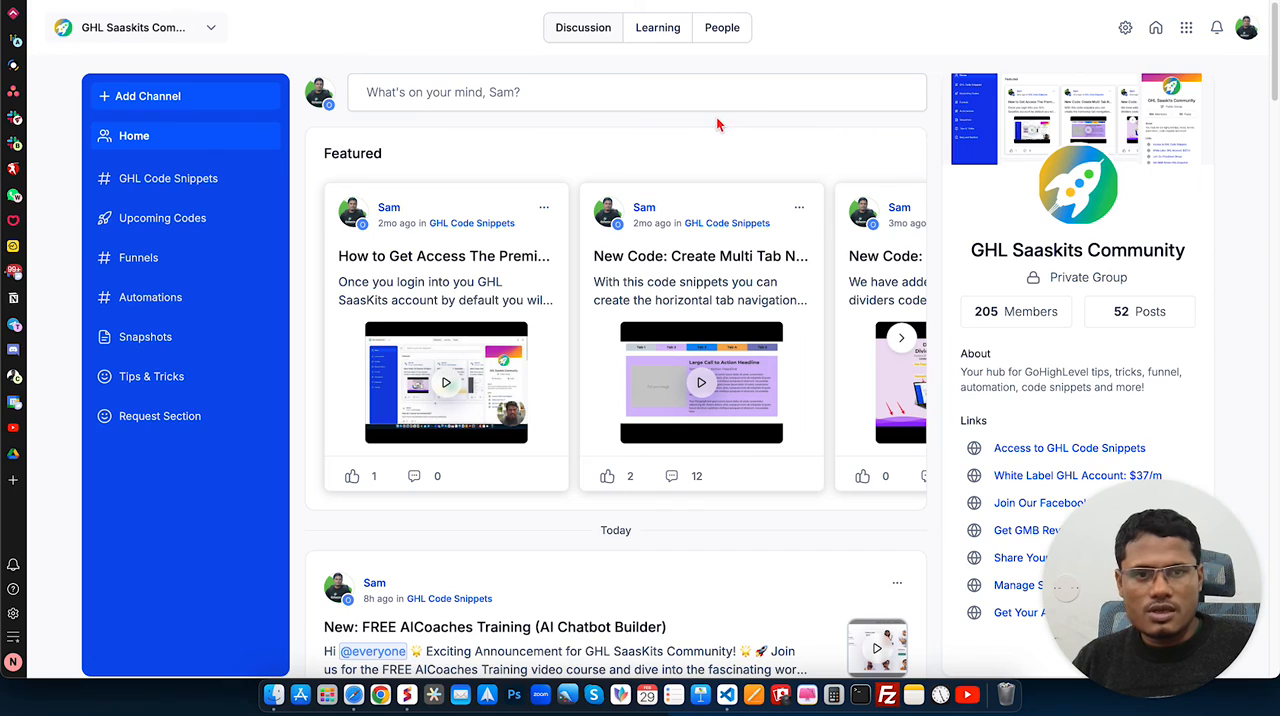
Step: View the courses in the Learning area of the GHL Saaskits Community and return to the discussion feed
{"action": "left_click", "coordinate": [658, 30]}
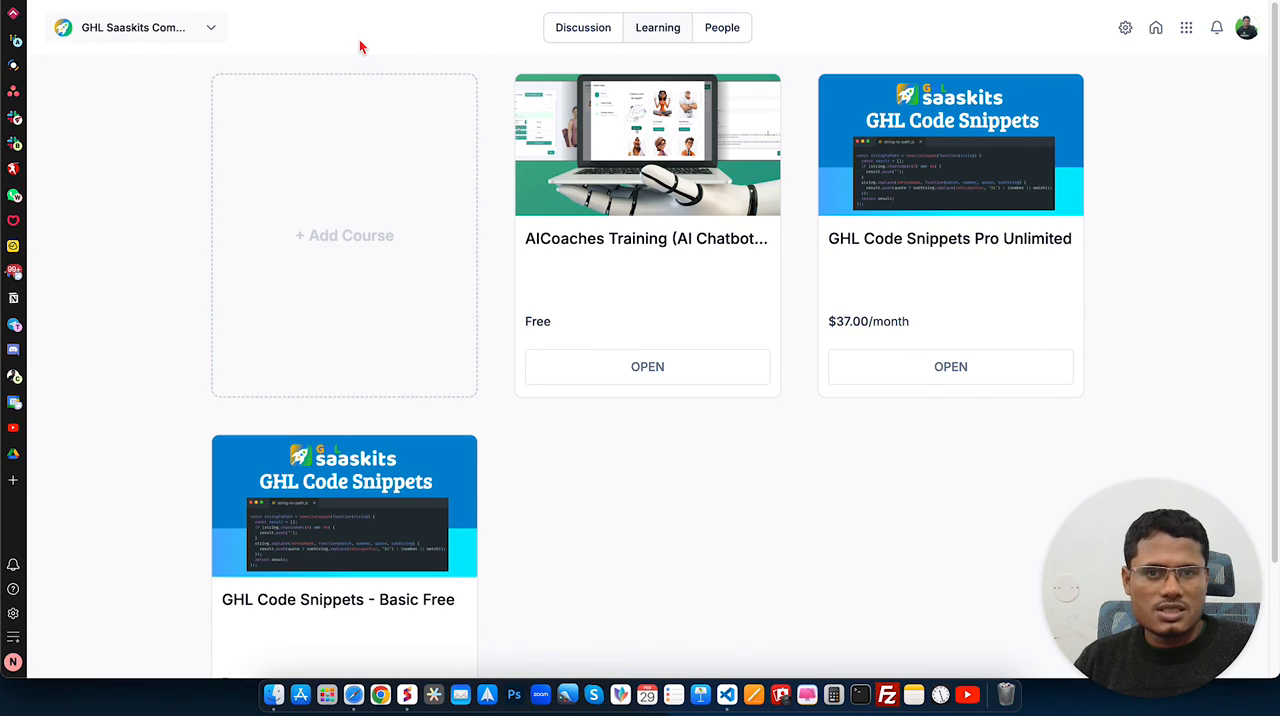
{"action": "left_click", "coordinate": [584, 38]}
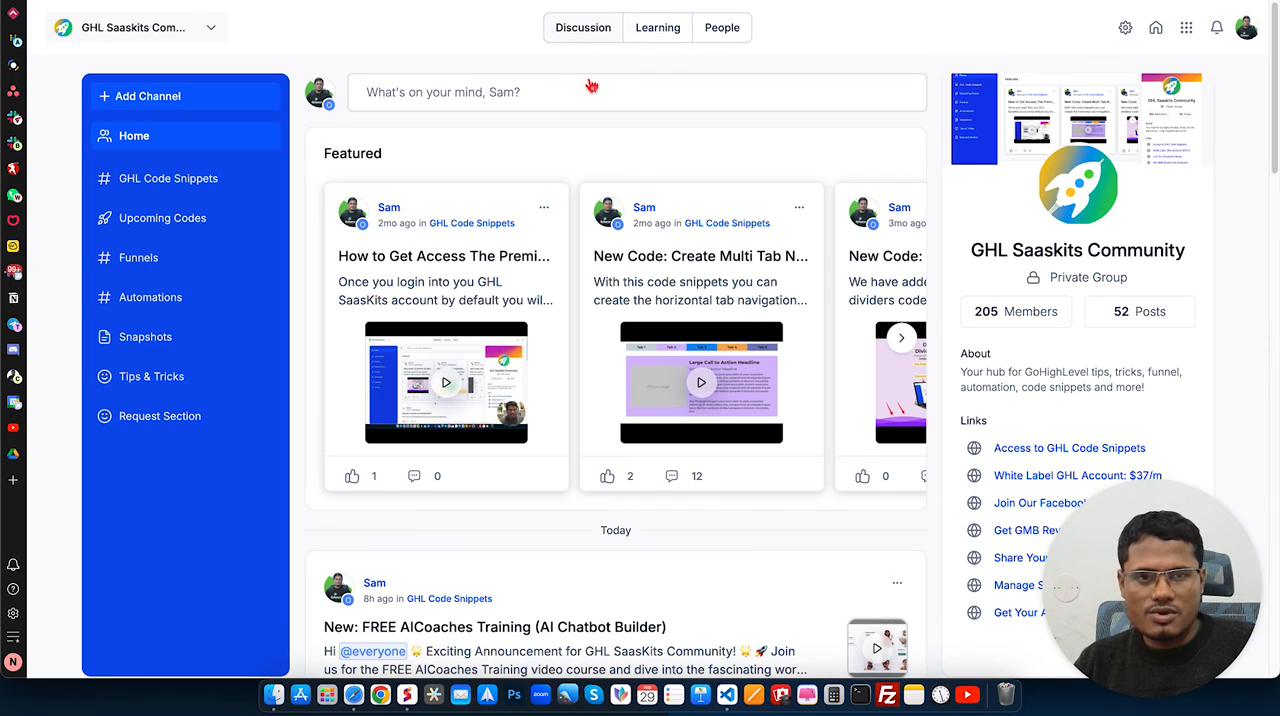